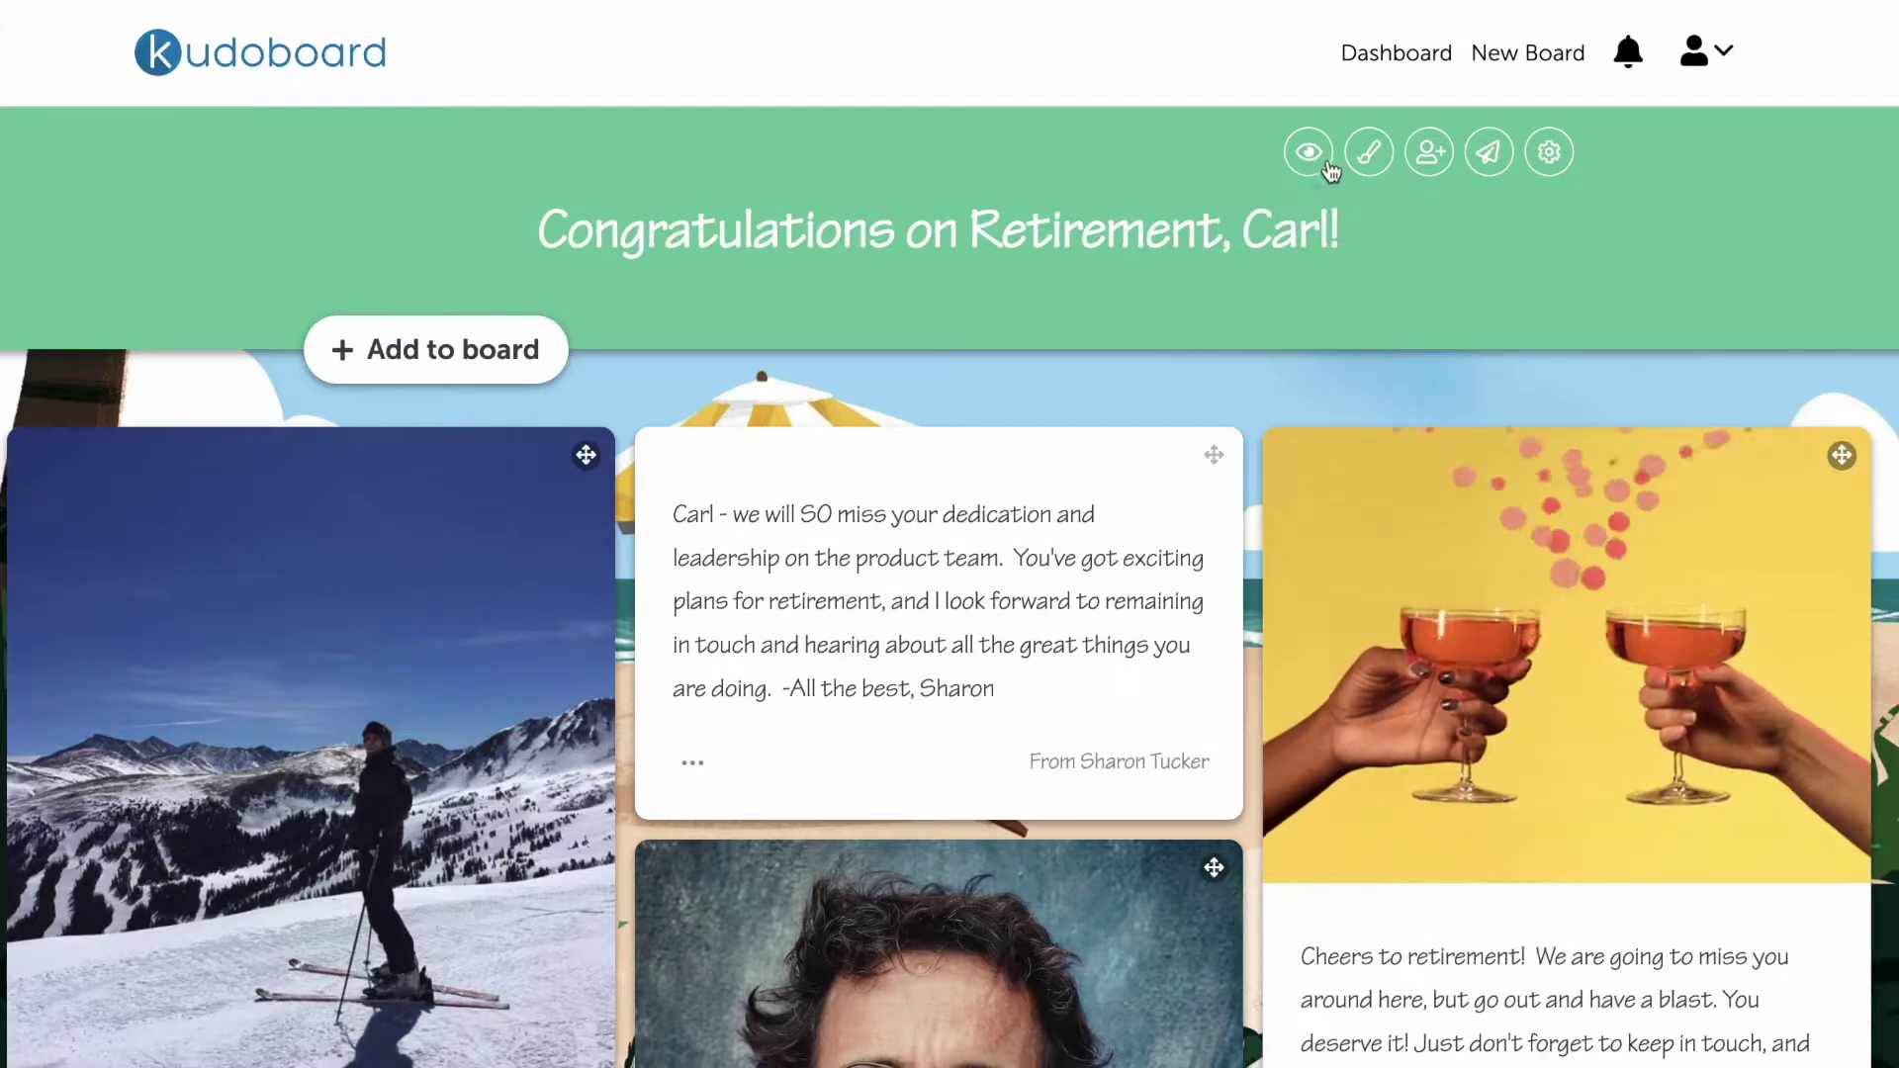
# Preview the retirement board and open its print options with the 7x7 hardcover book selected
pyautogui.click(1312, 156)
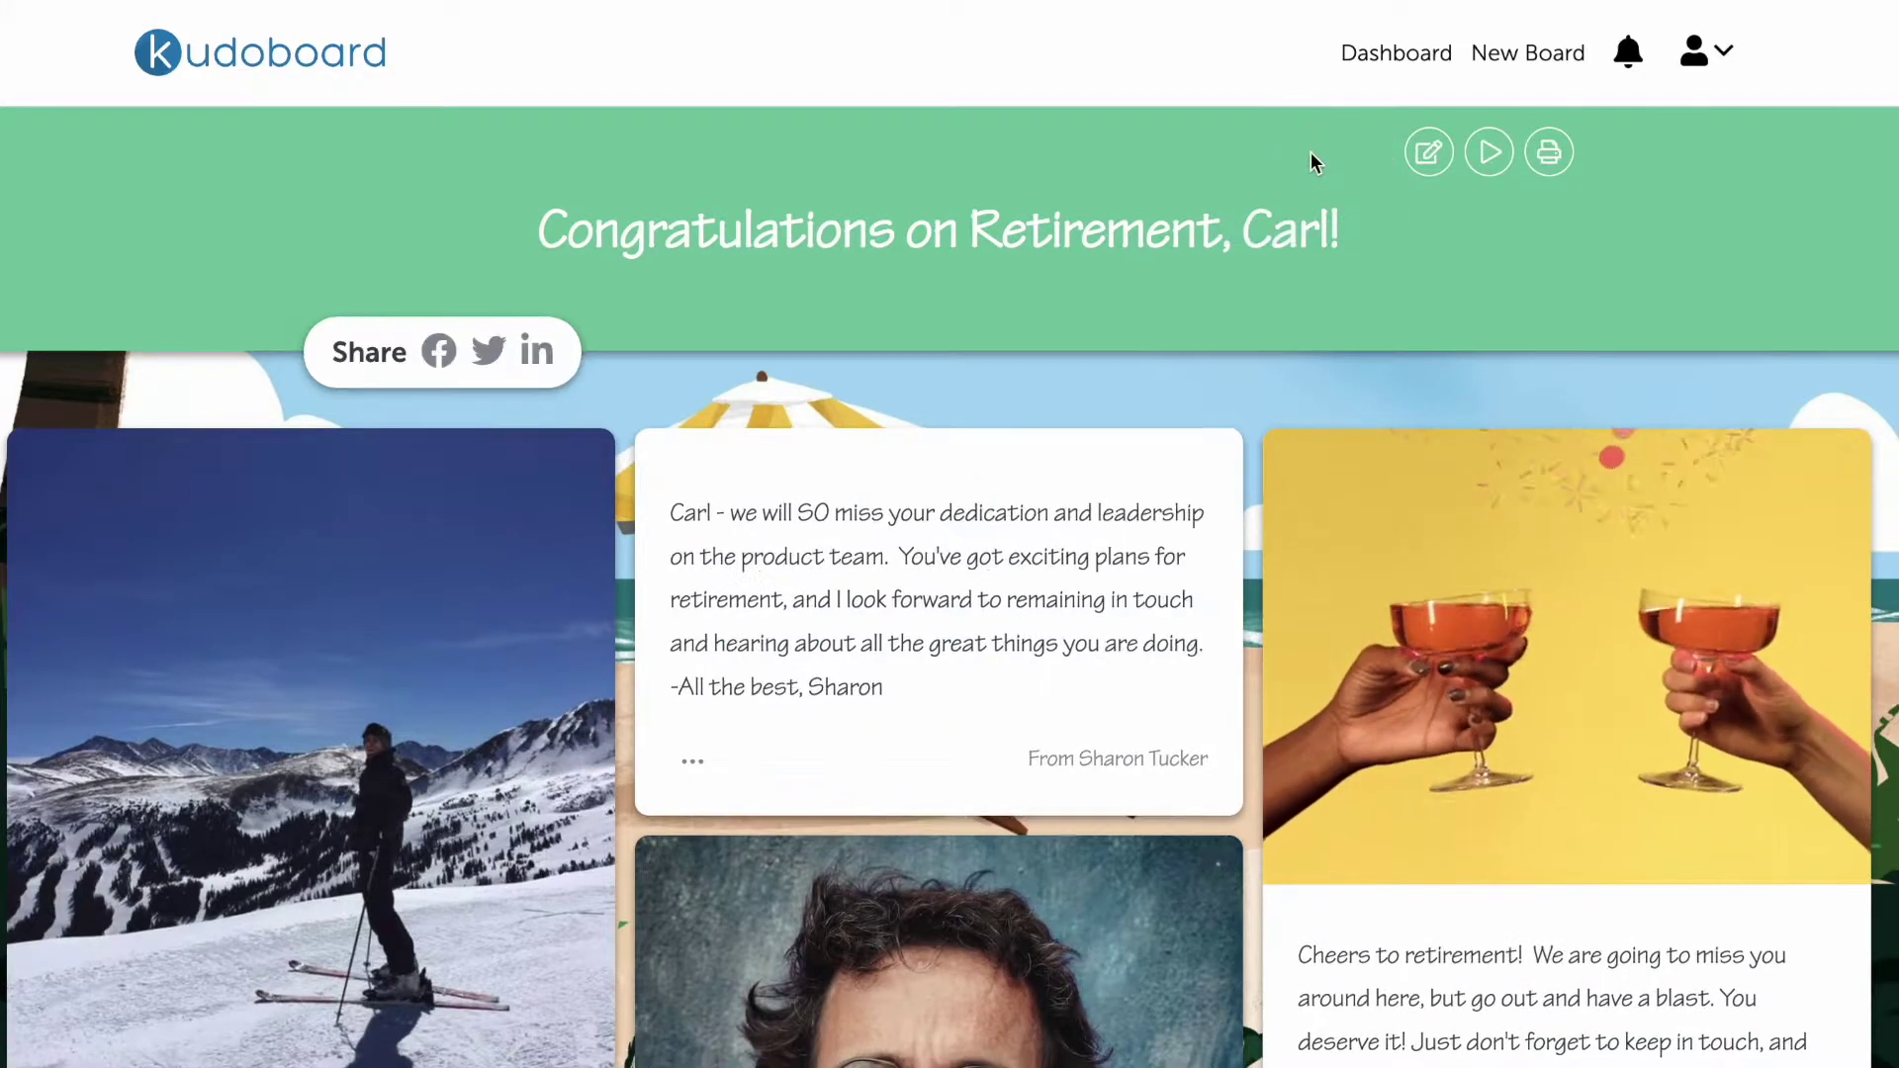
pyautogui.click(1551, 158)
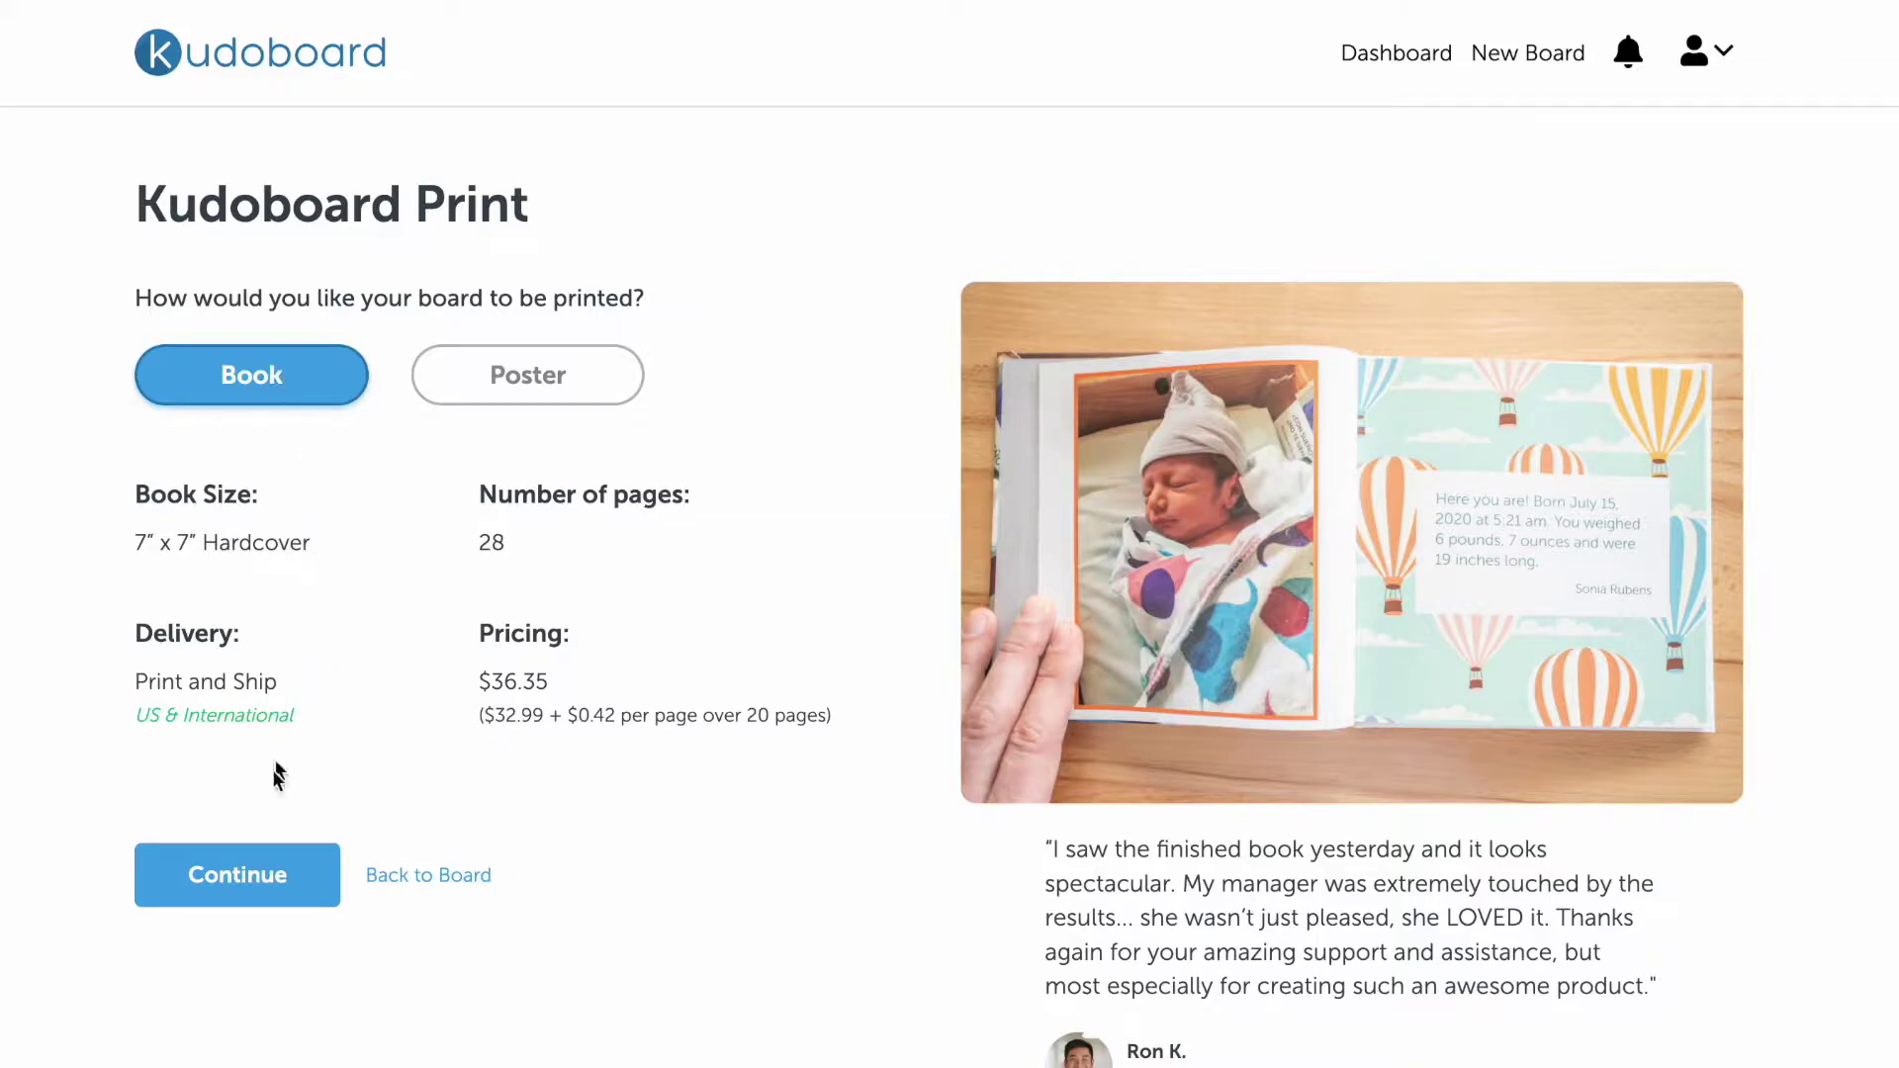
# Continue with the 7x7 hardcover book into the Customize Your Book editor
pyautogui.click(242, 873)
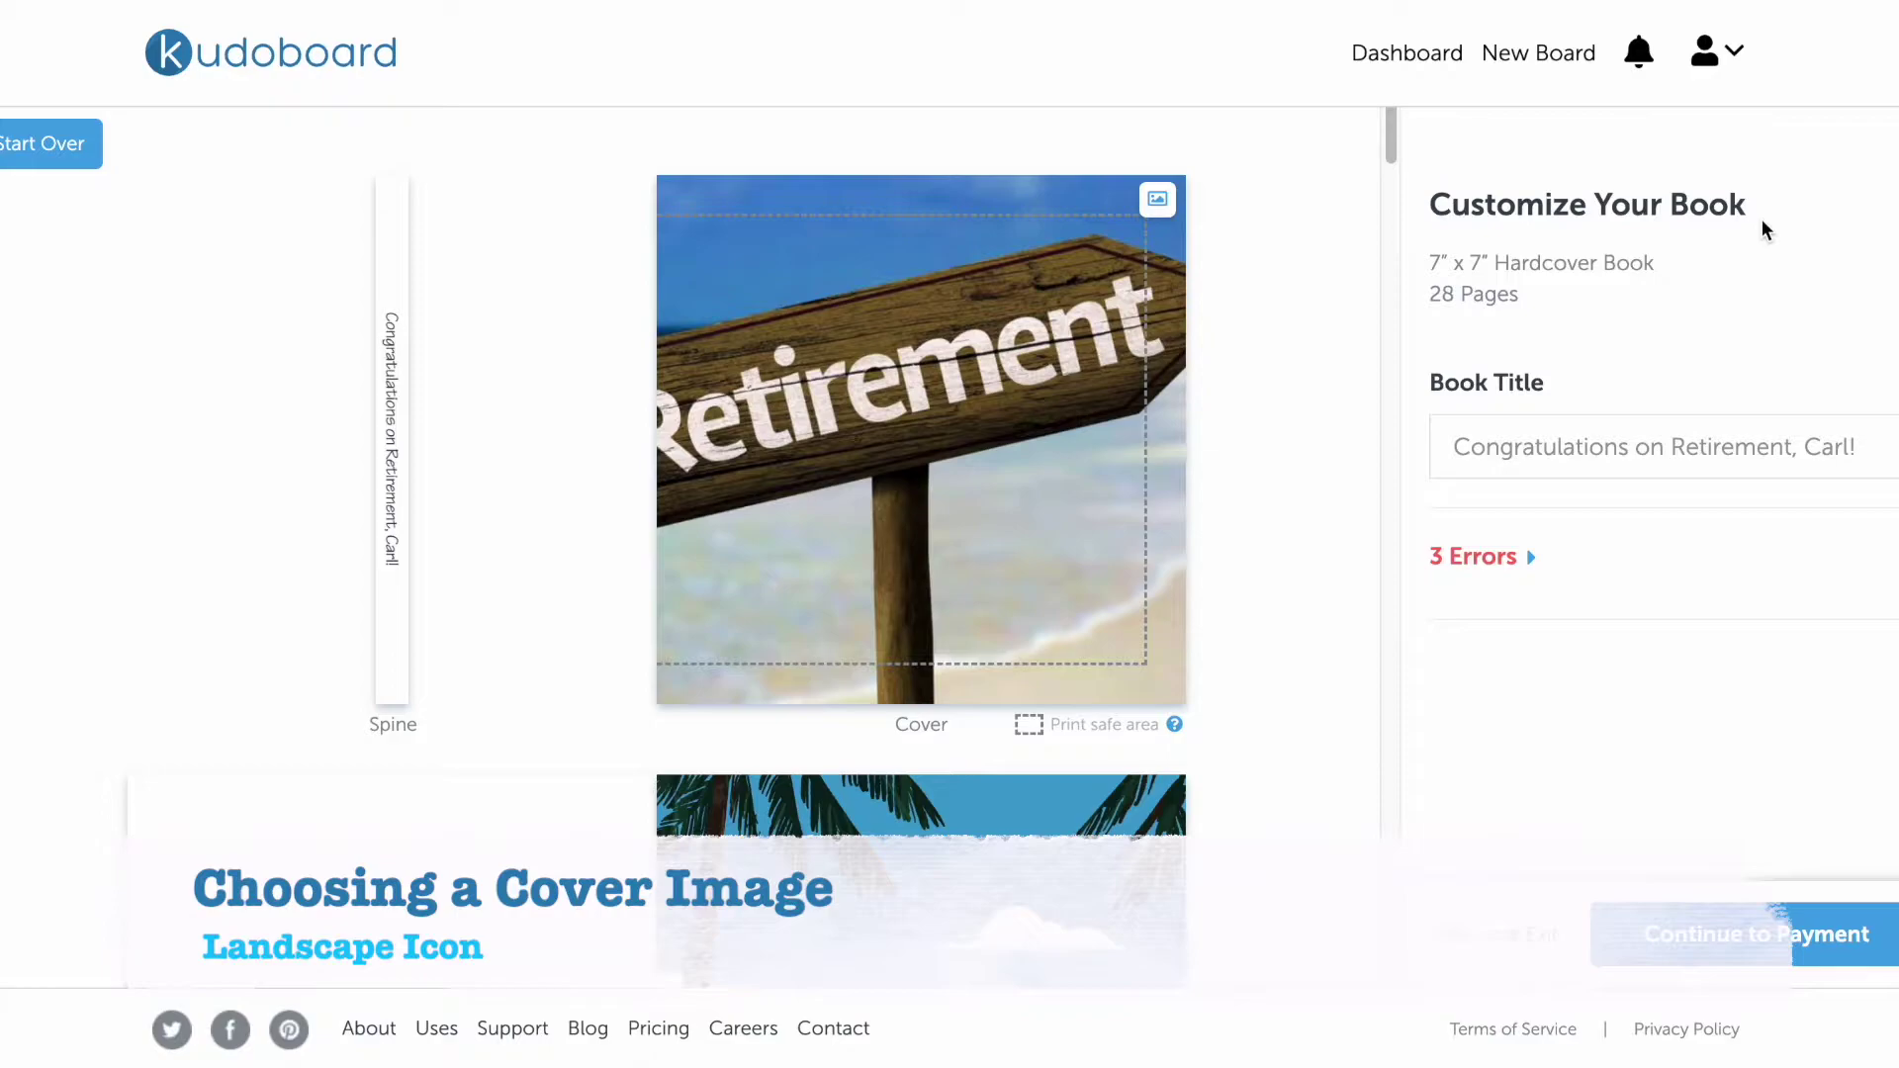
# Replace the book cover with the uploaded OakleyRicky4.jpg photo of a person and dog
pyautogui.click(1159, 201)
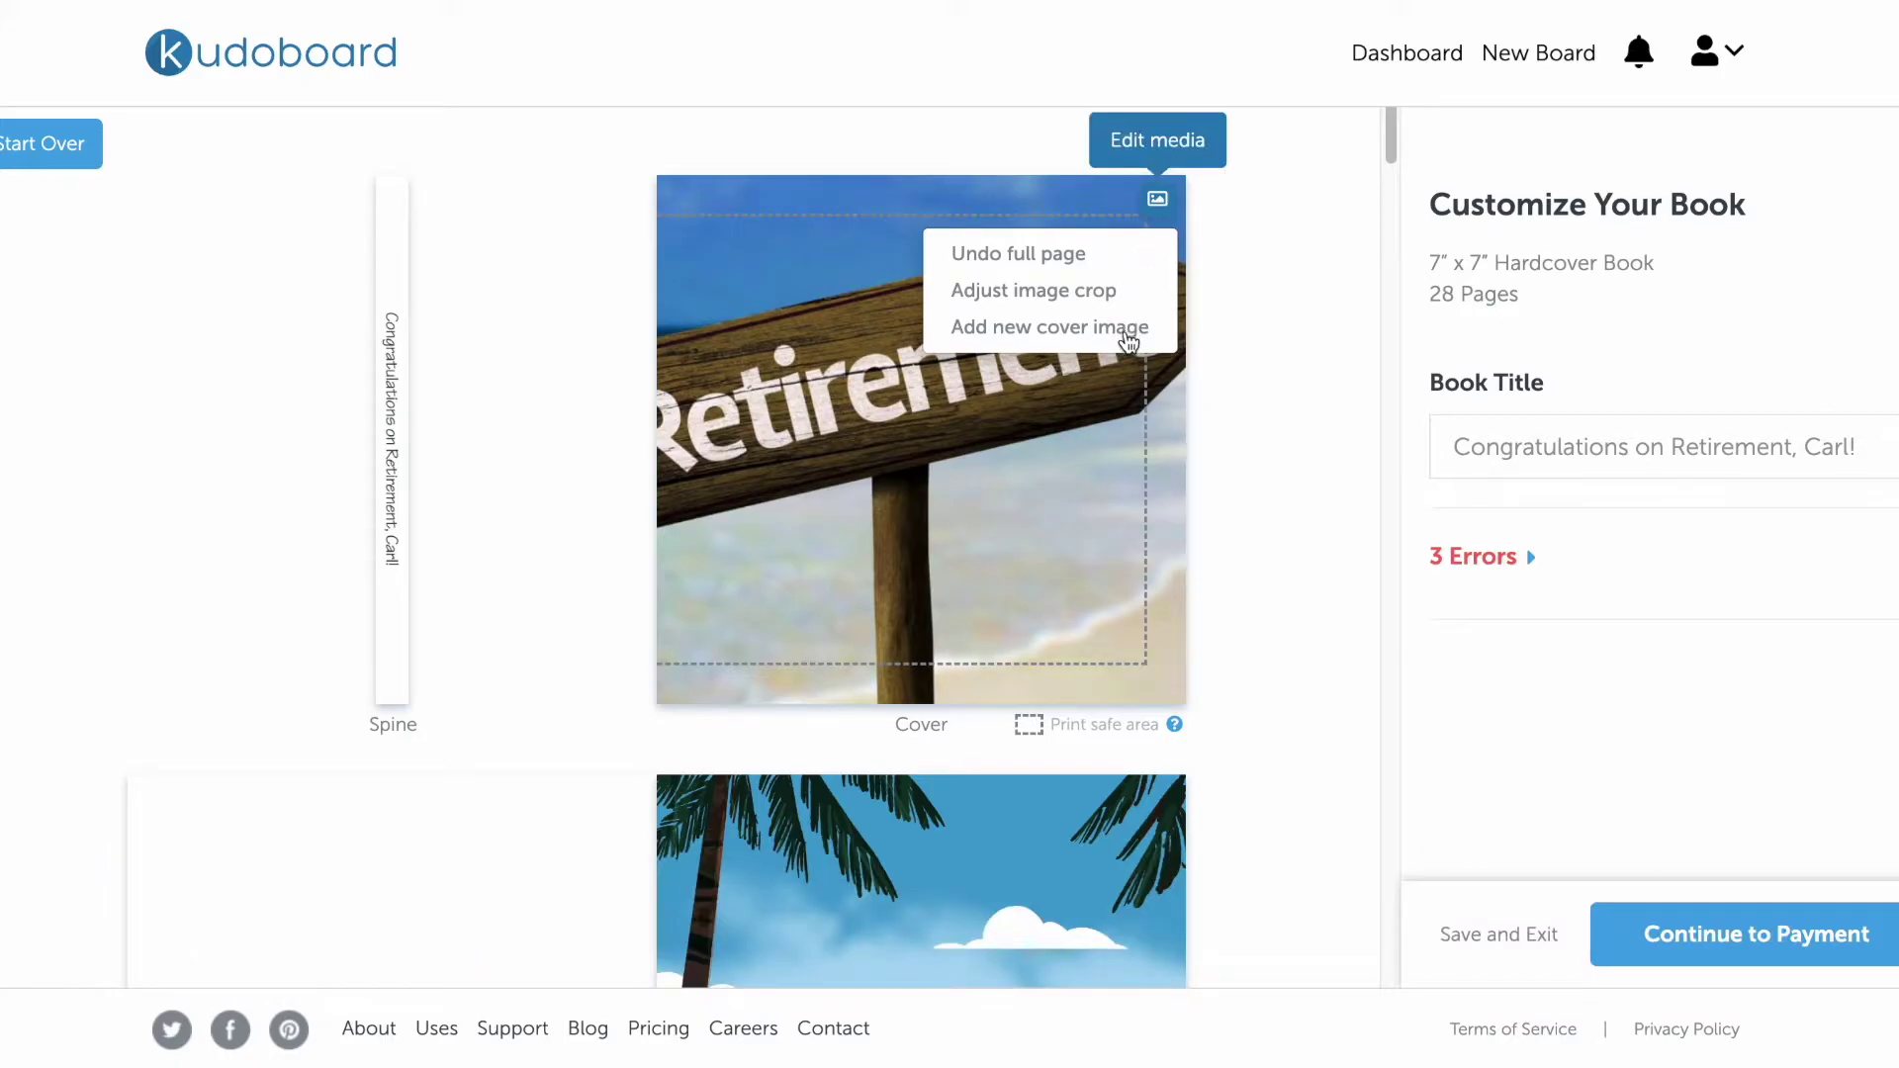
pyautogui.click(1128, 341)
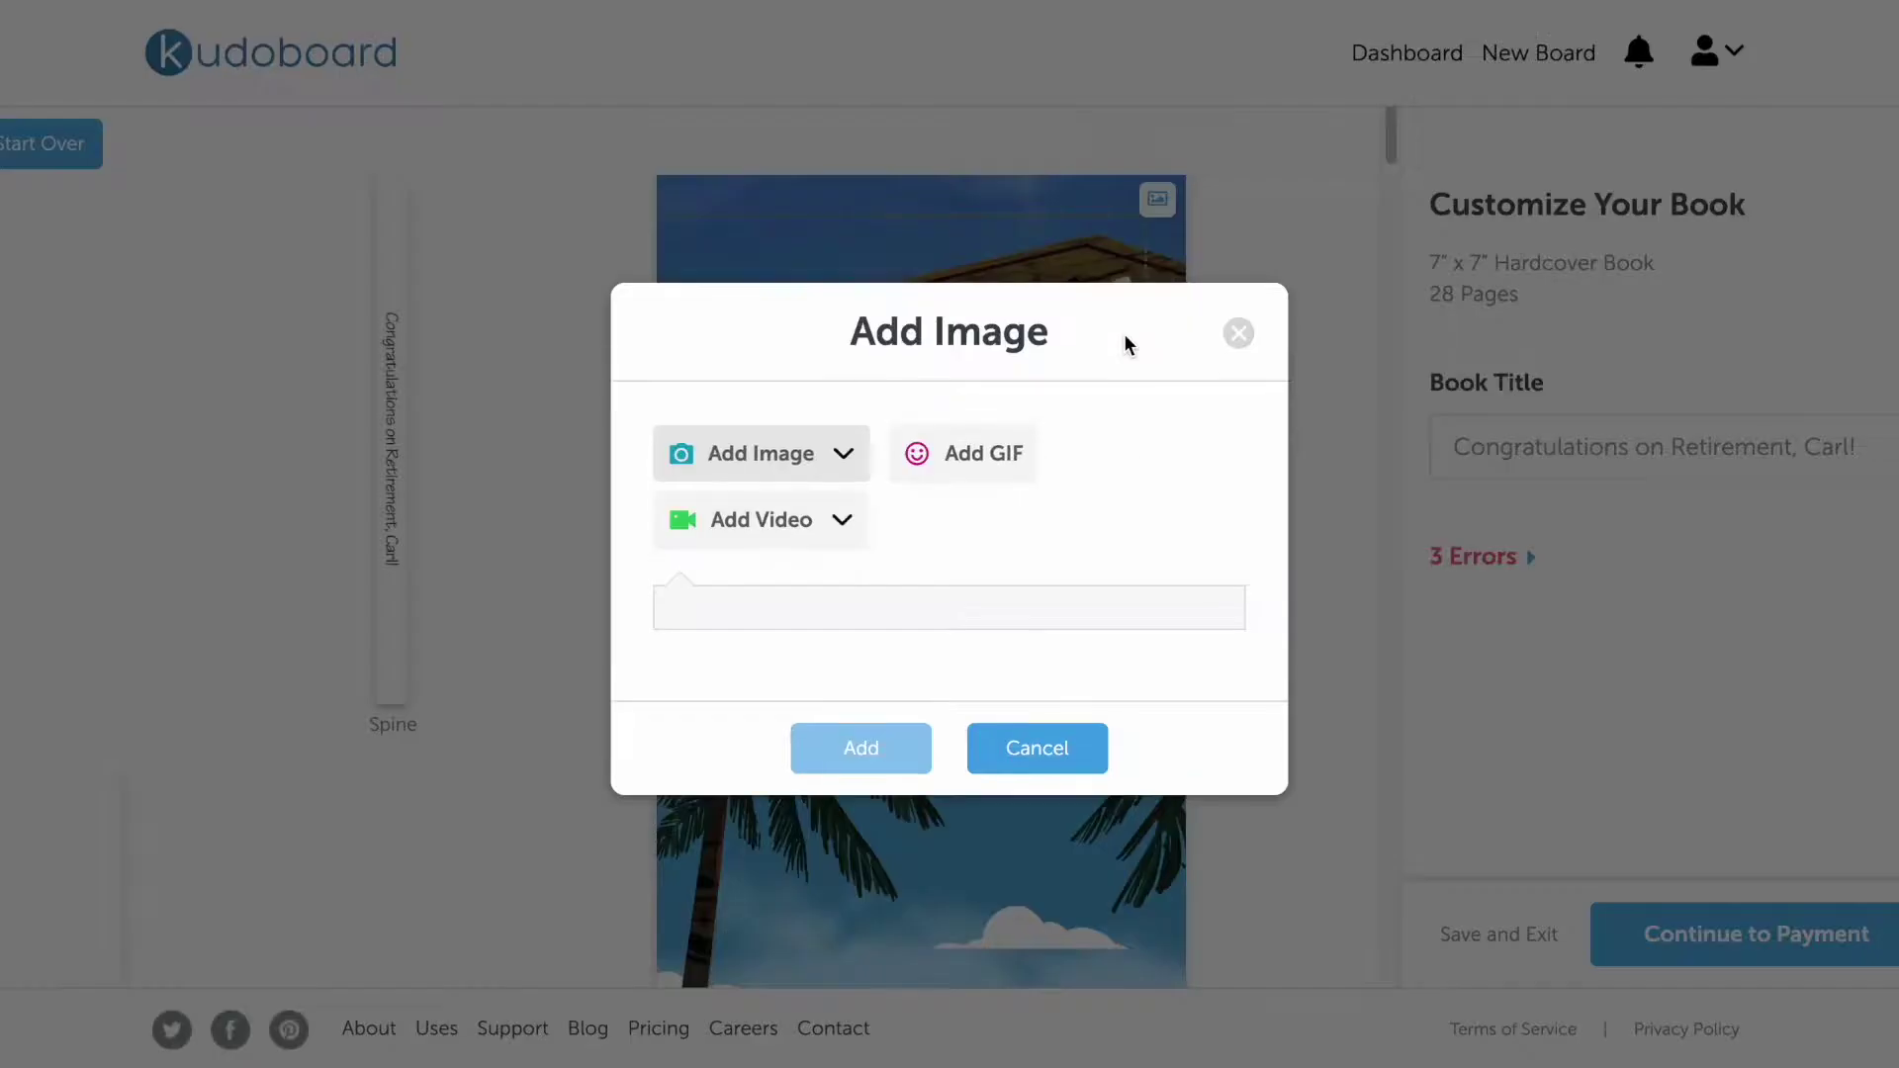
pyautogui.click(842, 455)
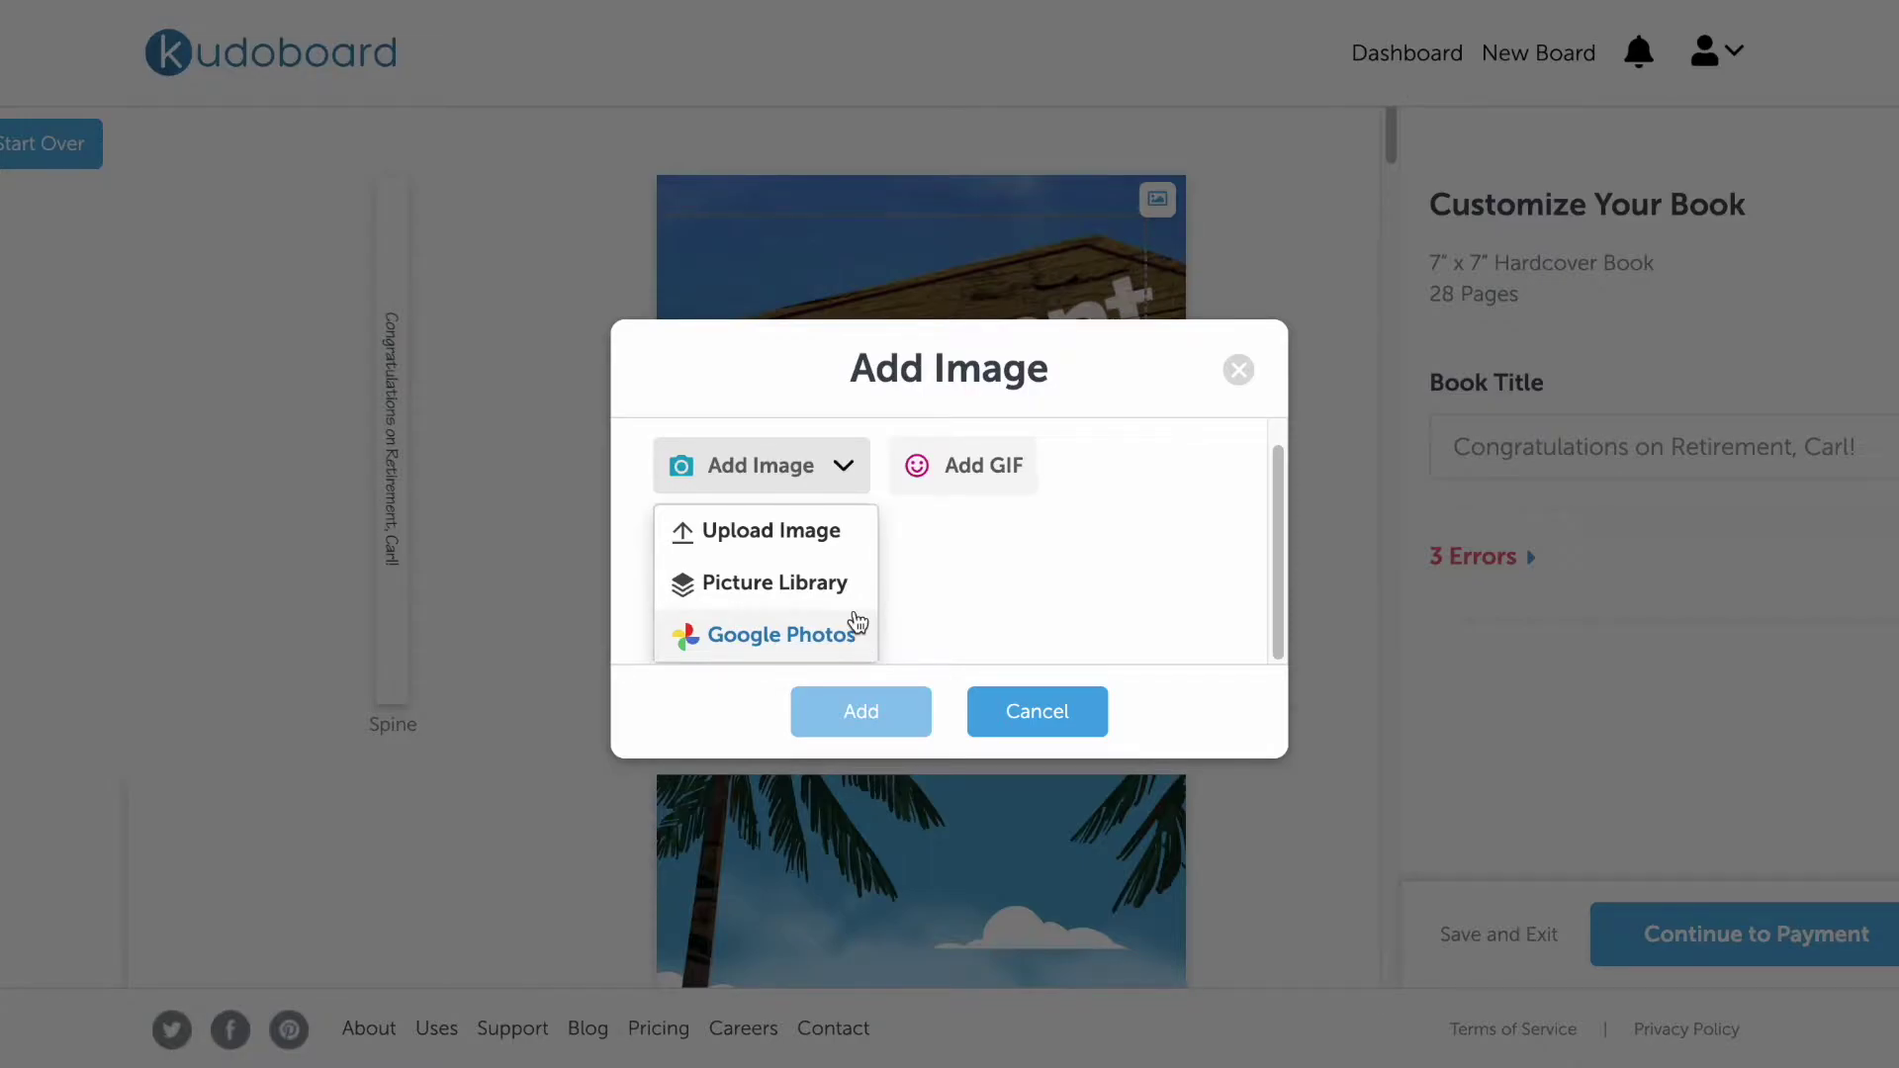
pyautogui.click(826, 535)
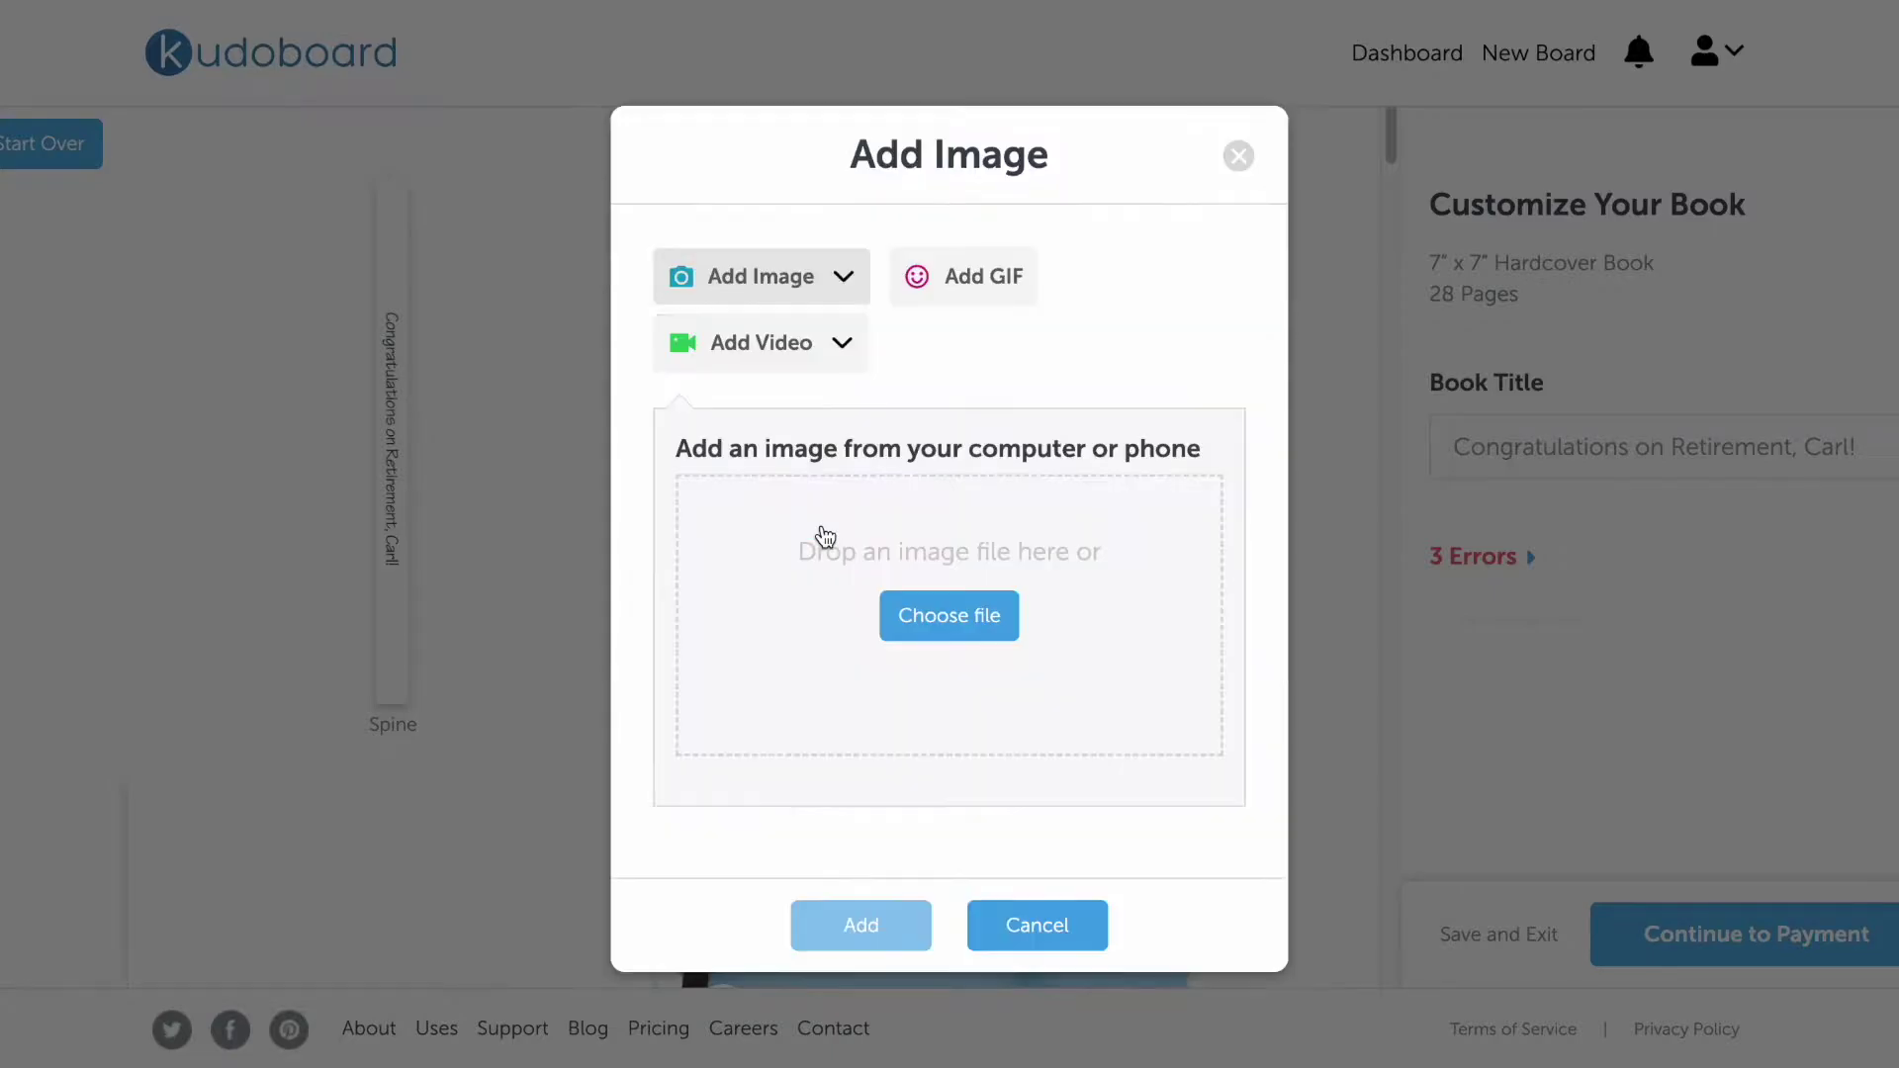
pyautogui.click(938, 621)
pyautogui.click(339, 188)
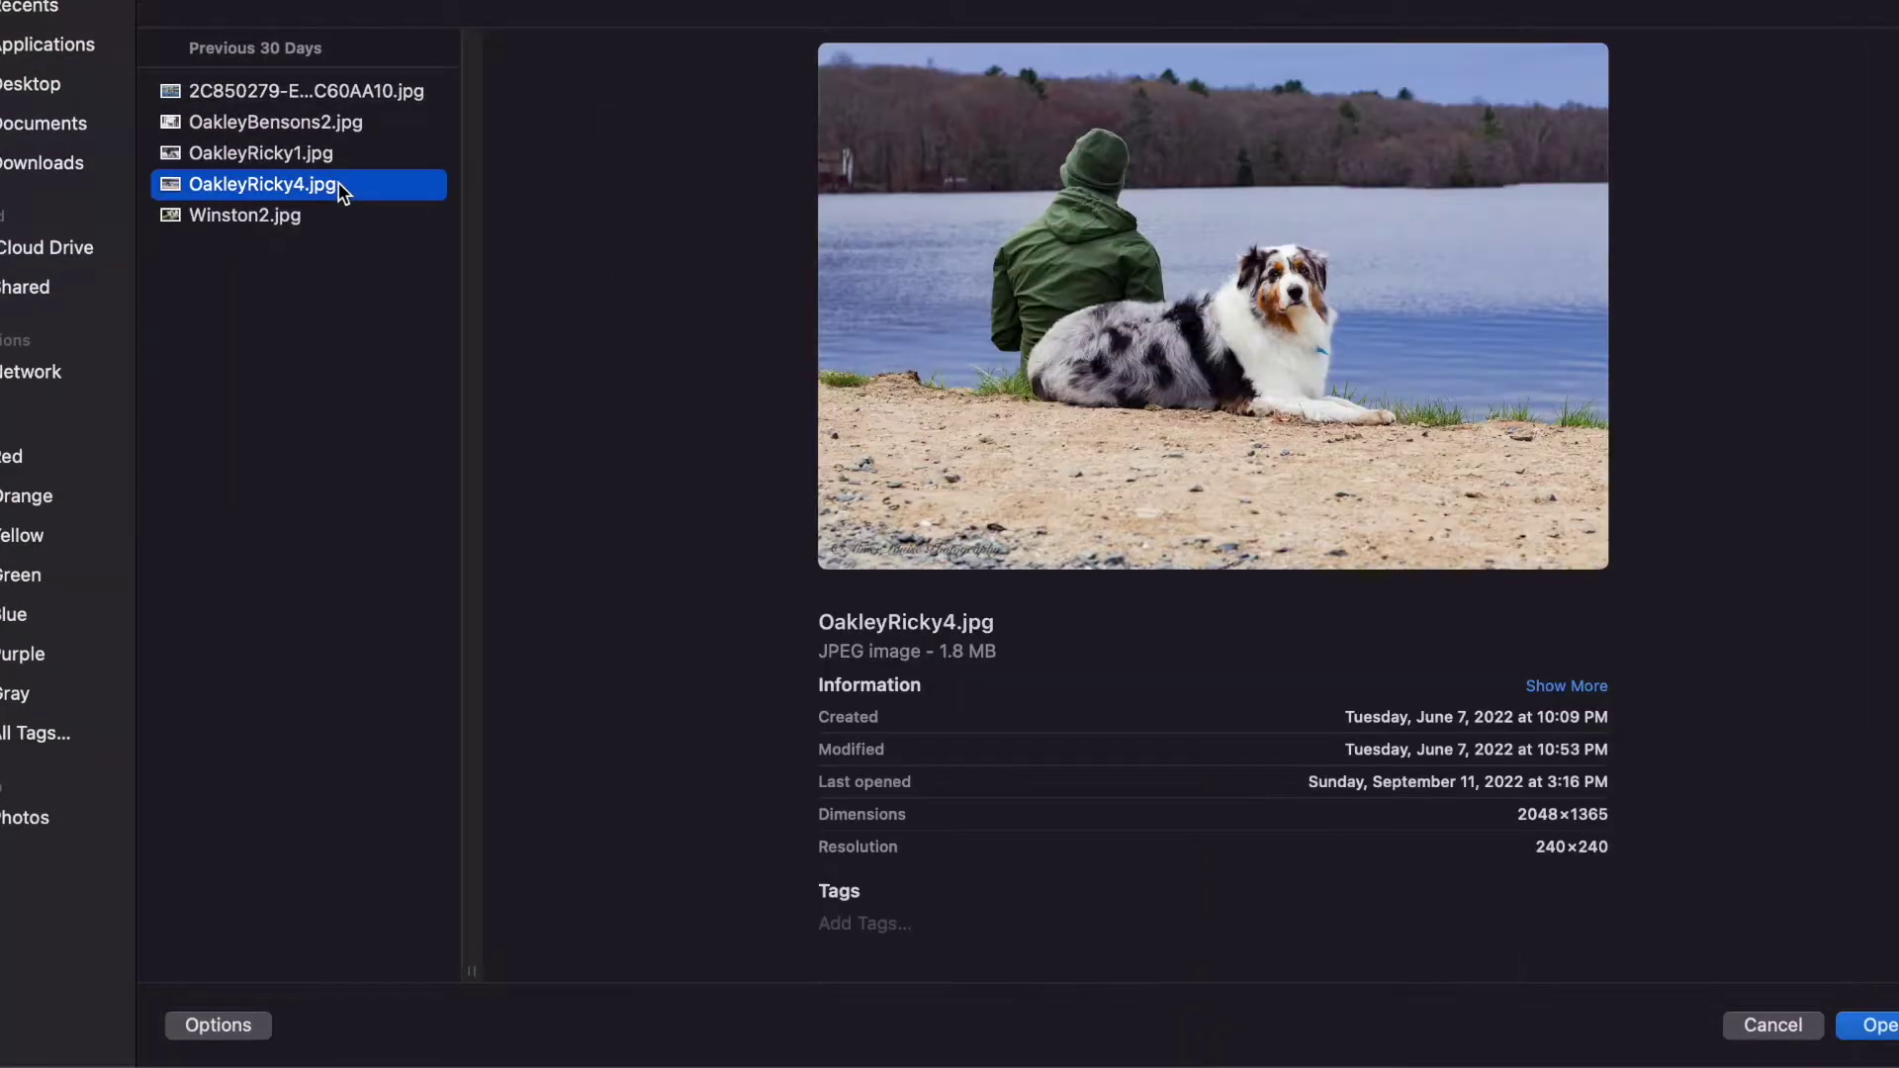
pyautogui.click(1885, 1026)
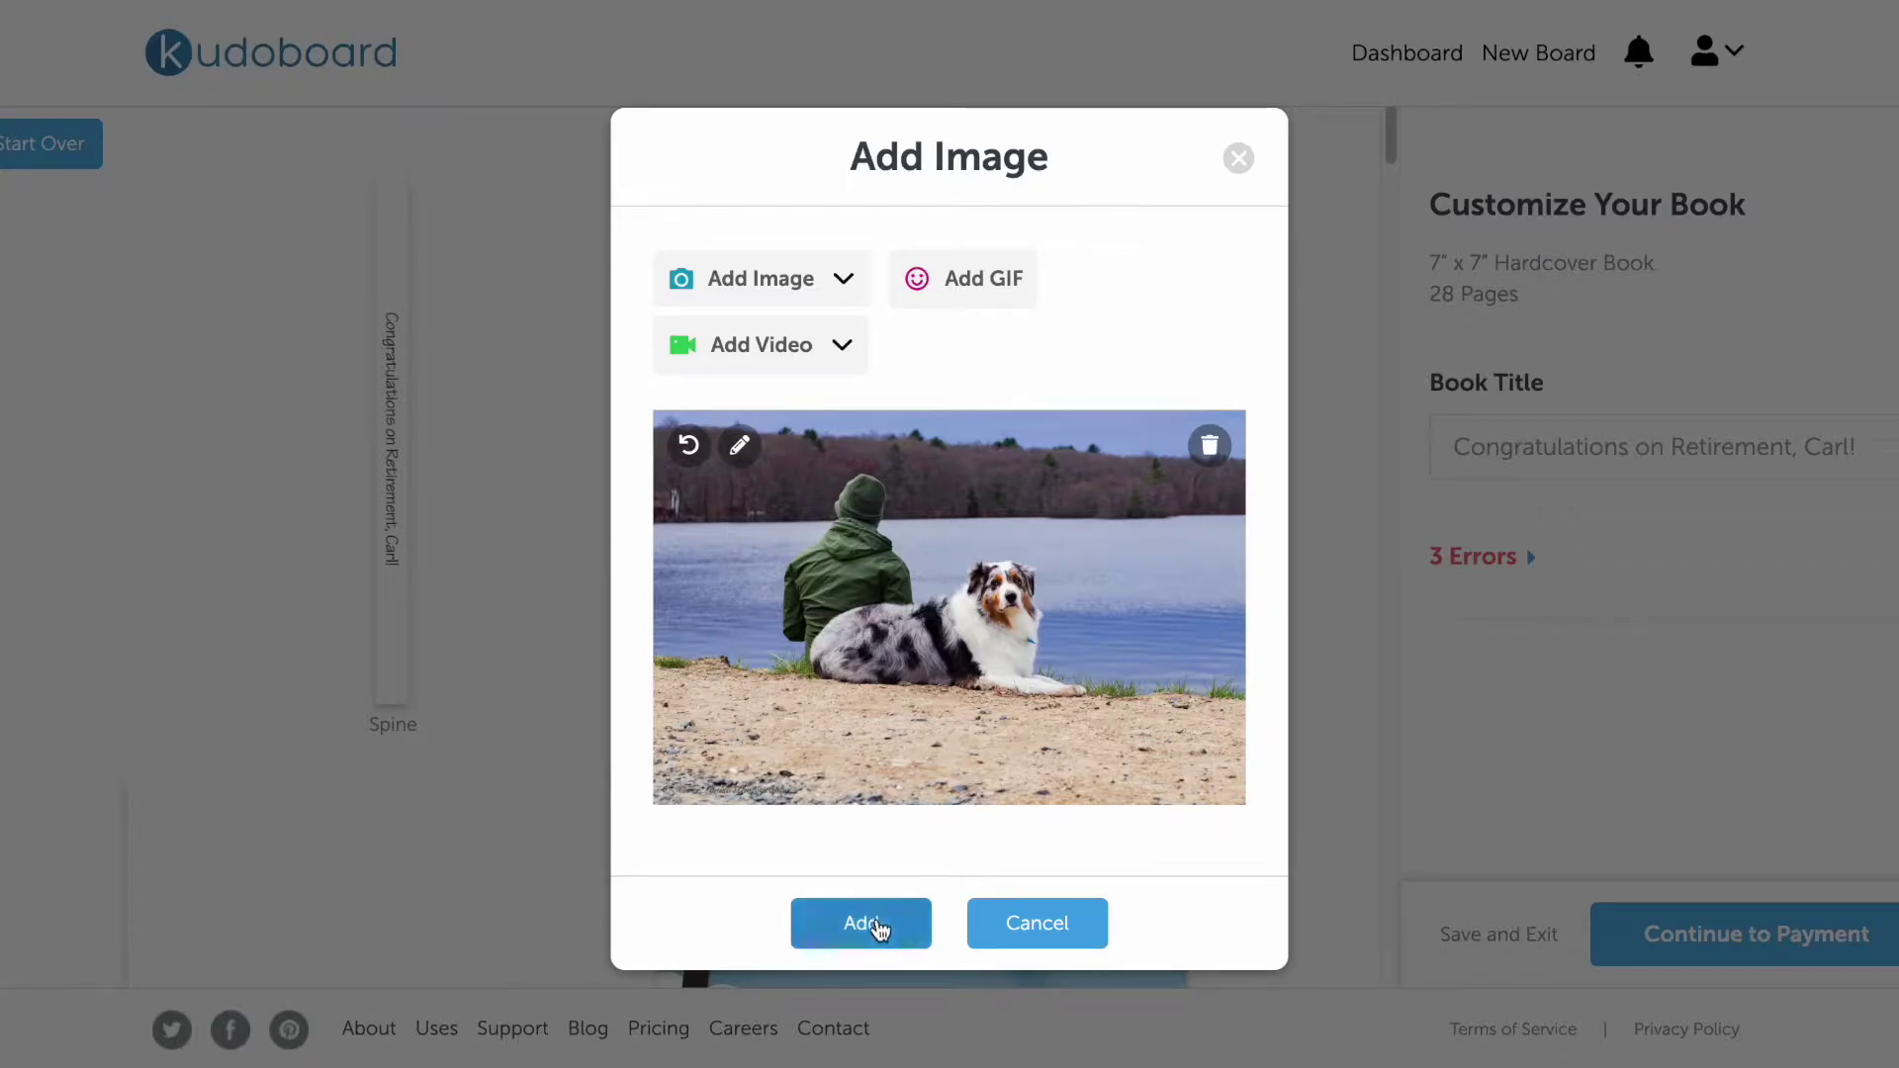
pyautogui.click(879, 930)
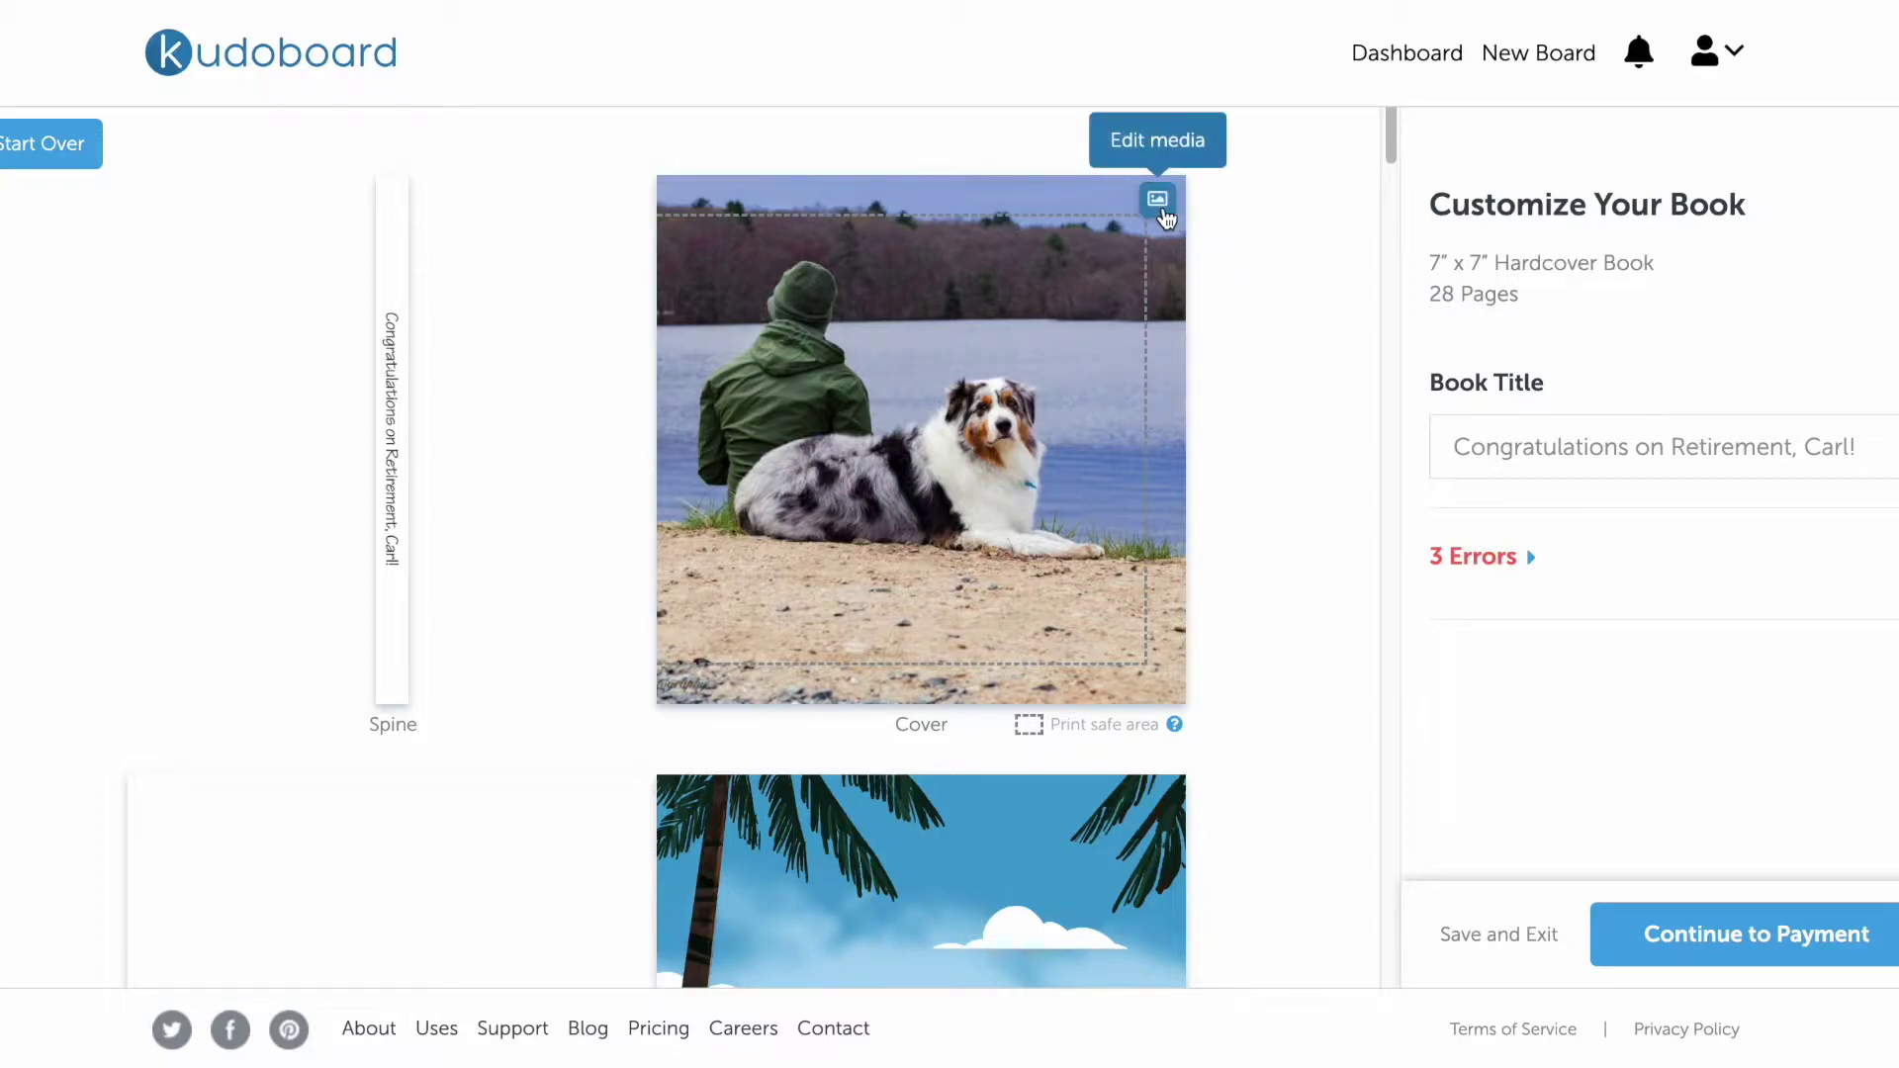
# Undo then reapply full page so the lakeside dog photo fills the entire cover
pyautogui.click(1157, 199)
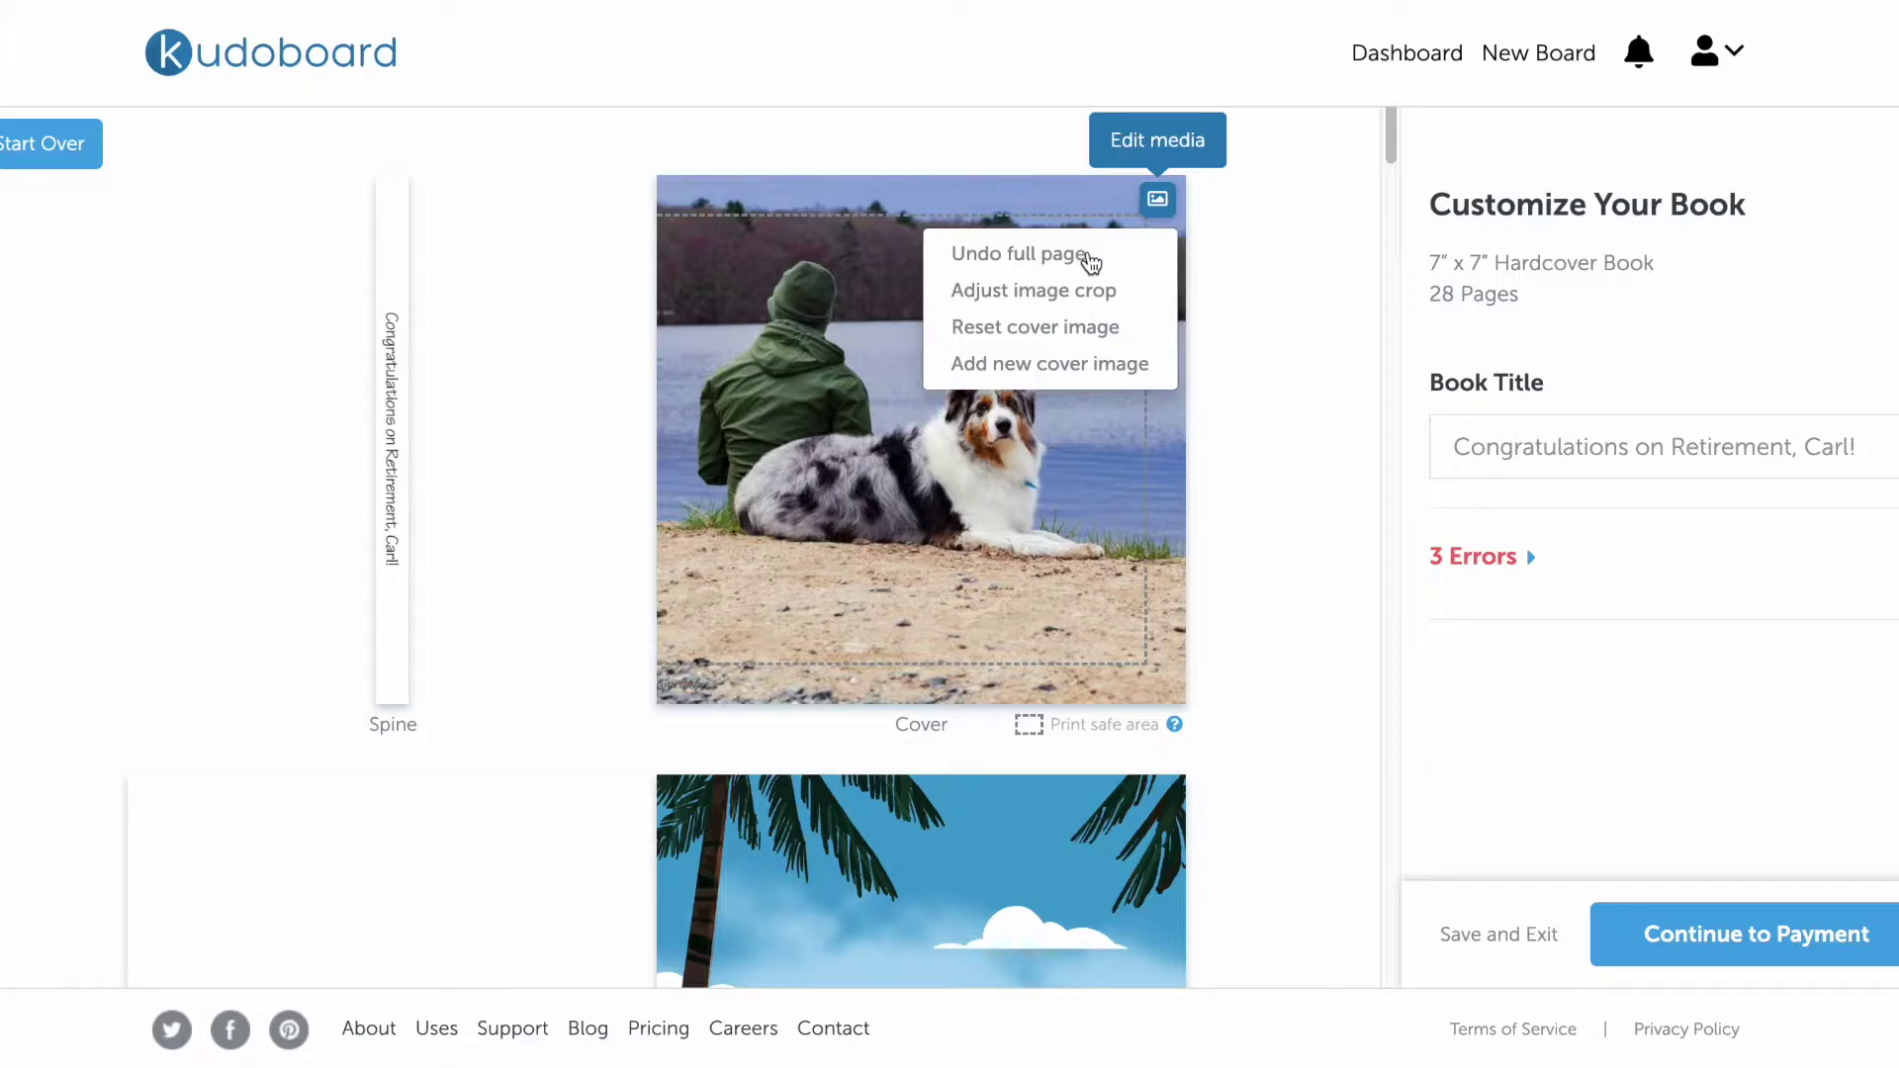
pyautogui.click(1091, 255)
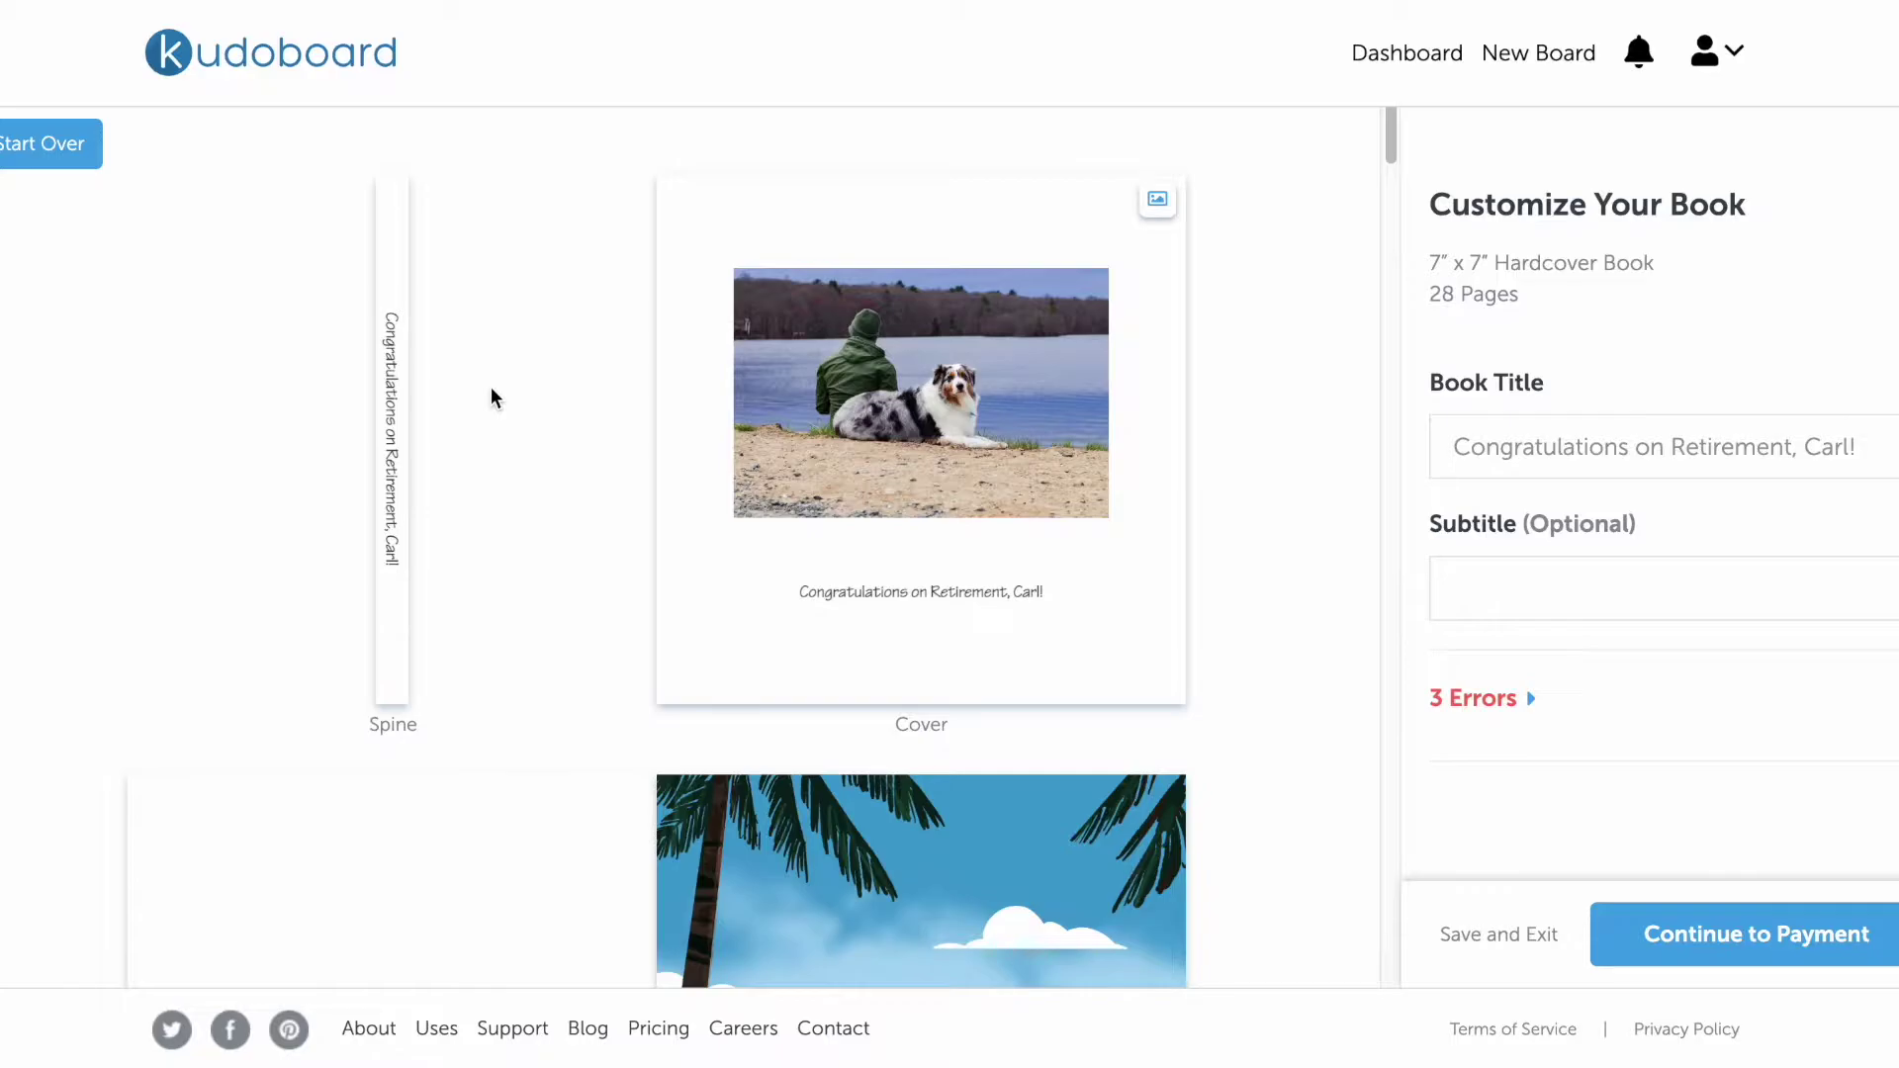
pyautogui.click(1156, 201)
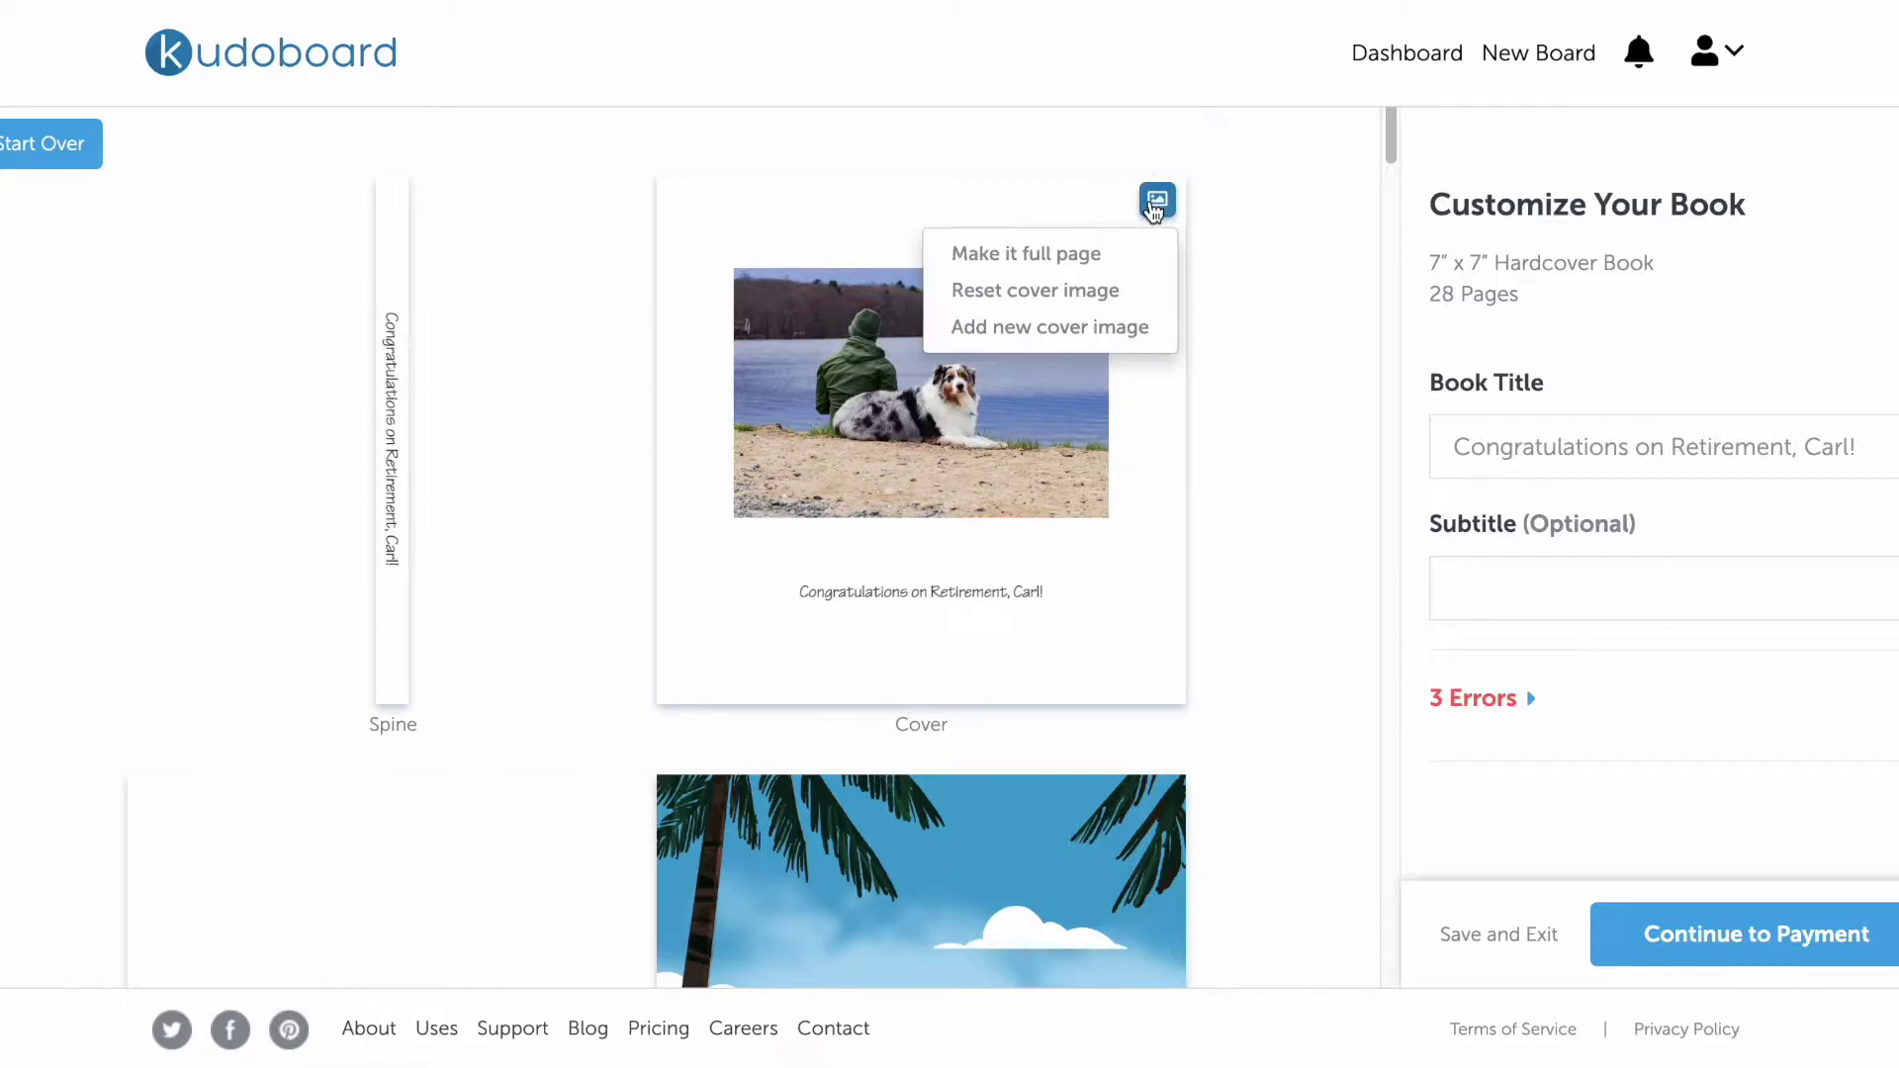
pyautogui.click(1068, 259)
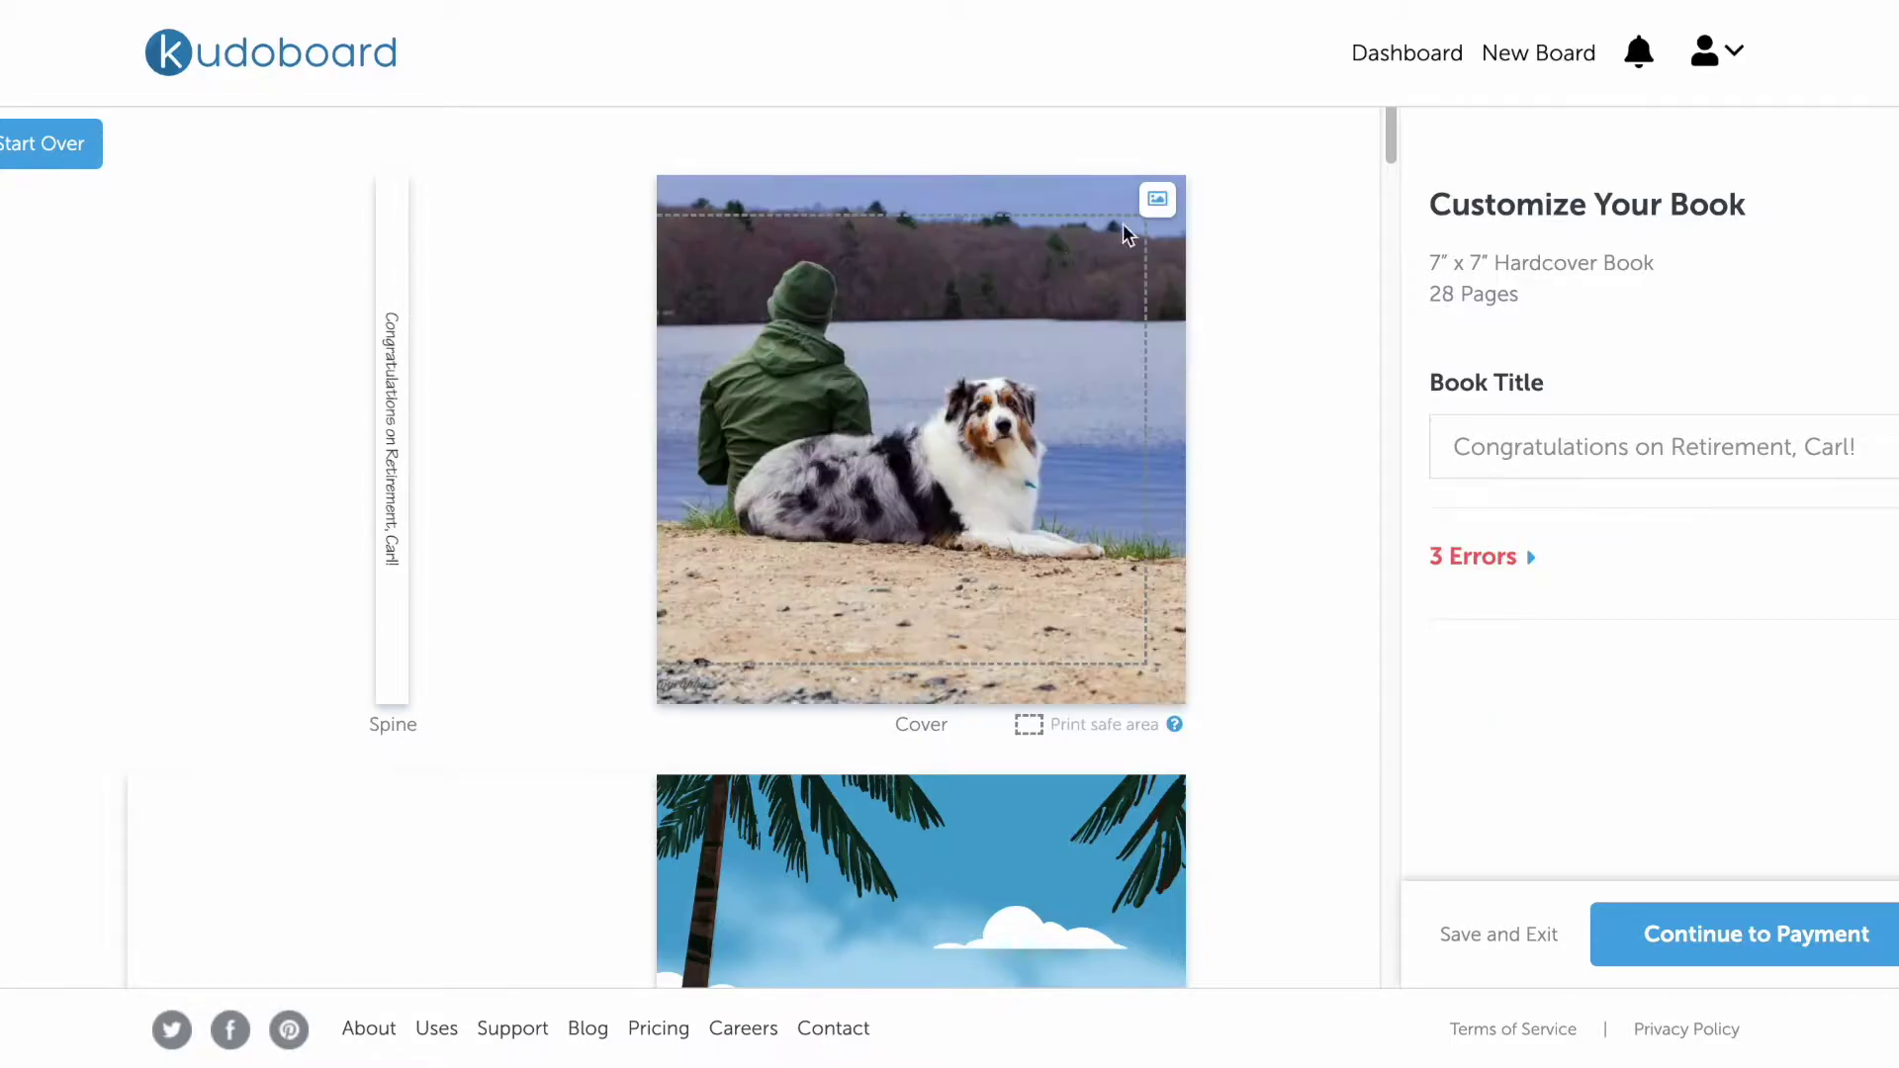
# Recrop the cover photo with zoom fully out to show the whole lakeside scene
pyautogui.click(1155, 203)
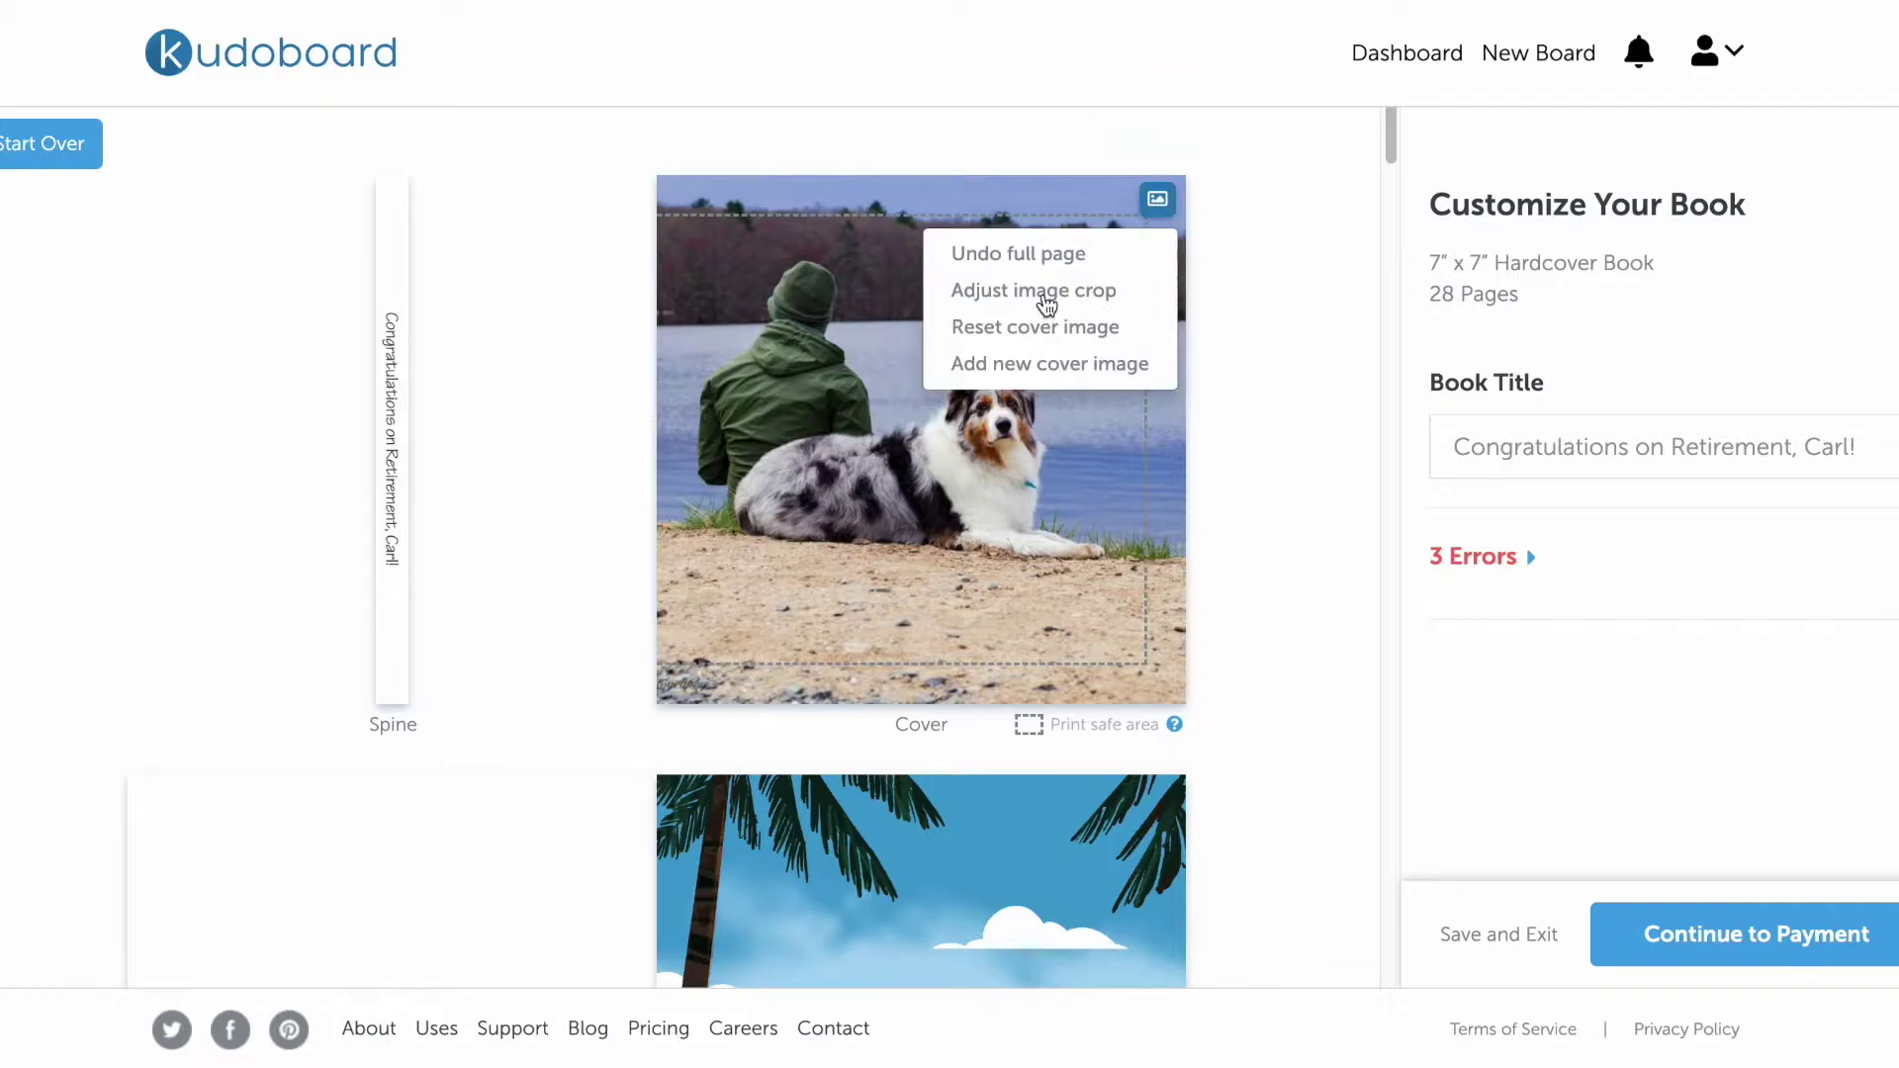
pyautogui.click(1049, 295)
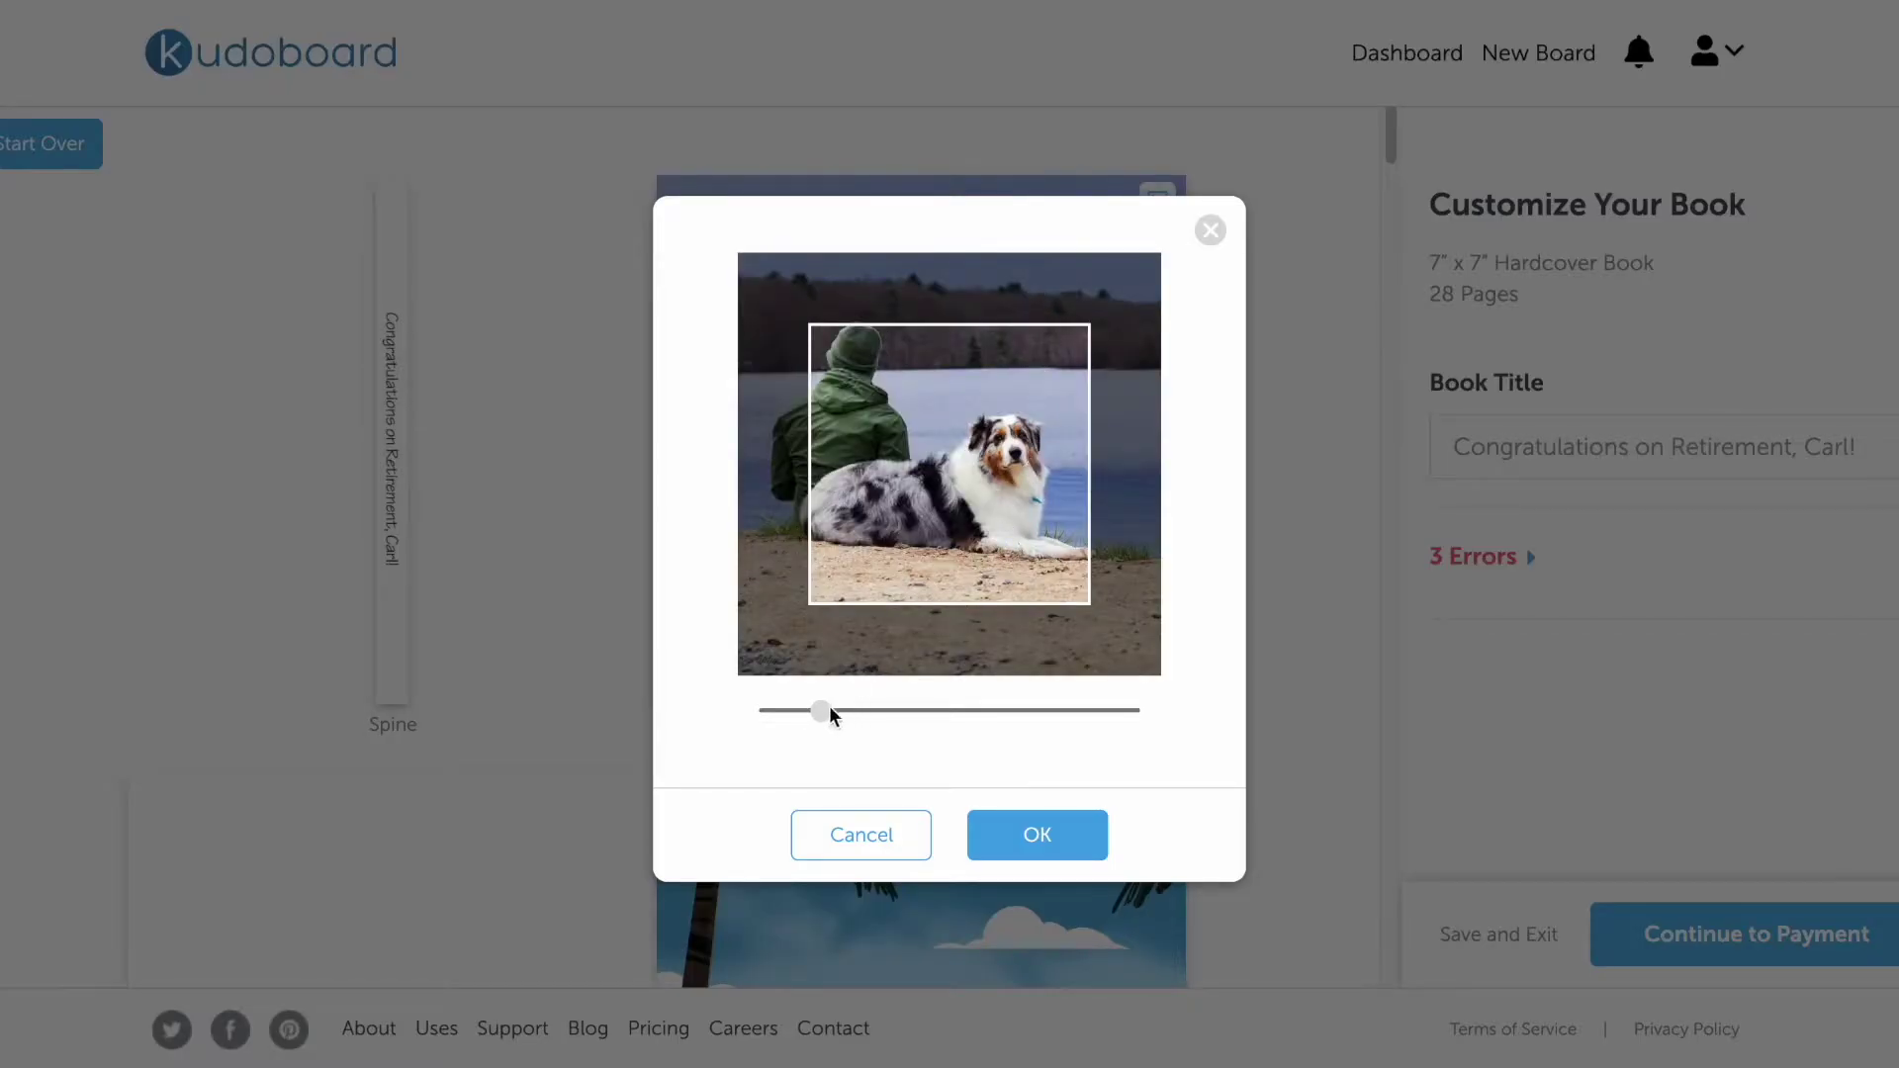
pyautogui.click(824, 711)
pyautogui.moveTo(824, 710)
pyautogui.mouseDown()
pyautogui.moveTo(864, 711)
pyautogui.moveTo(818, 710)
pyautogui.mouseUp()
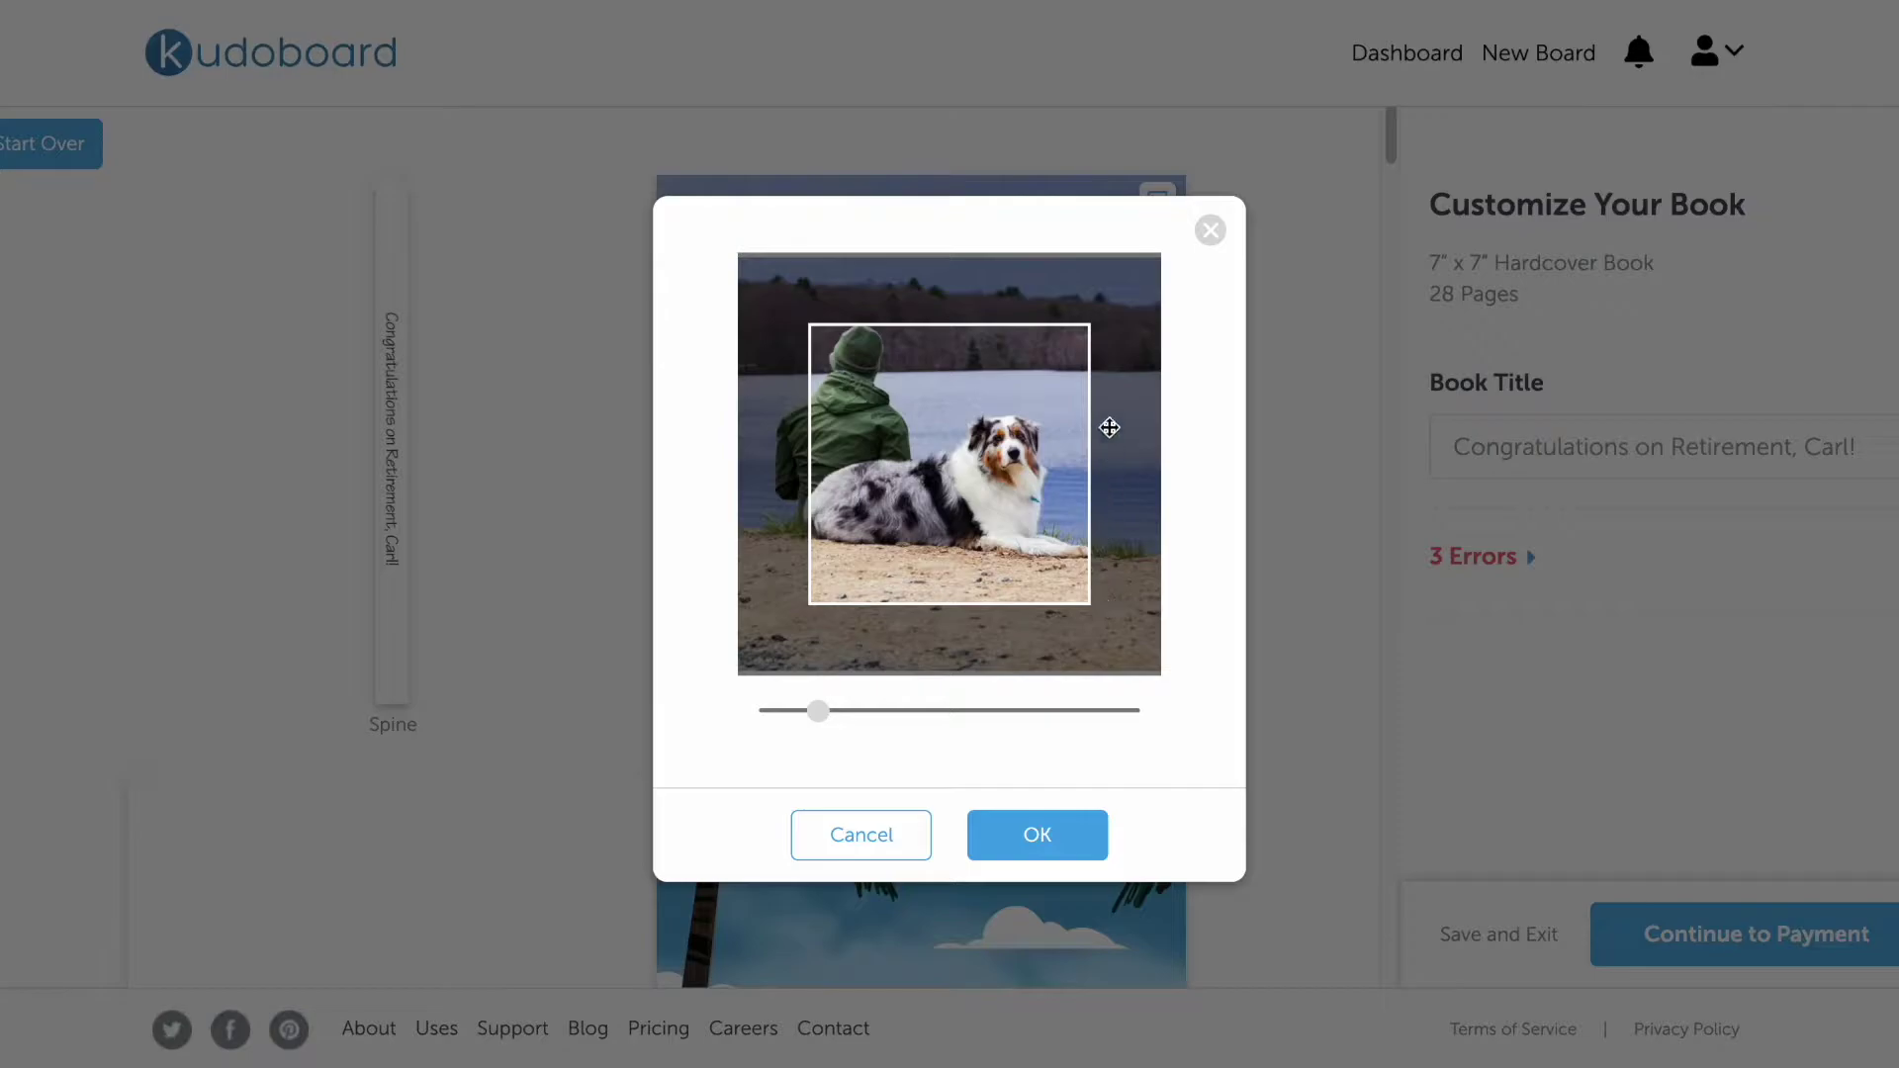
pyautogui.click(813, 712)
pyautogui.moveTo(813, 713); pyautogui.dragTo(770, 711)
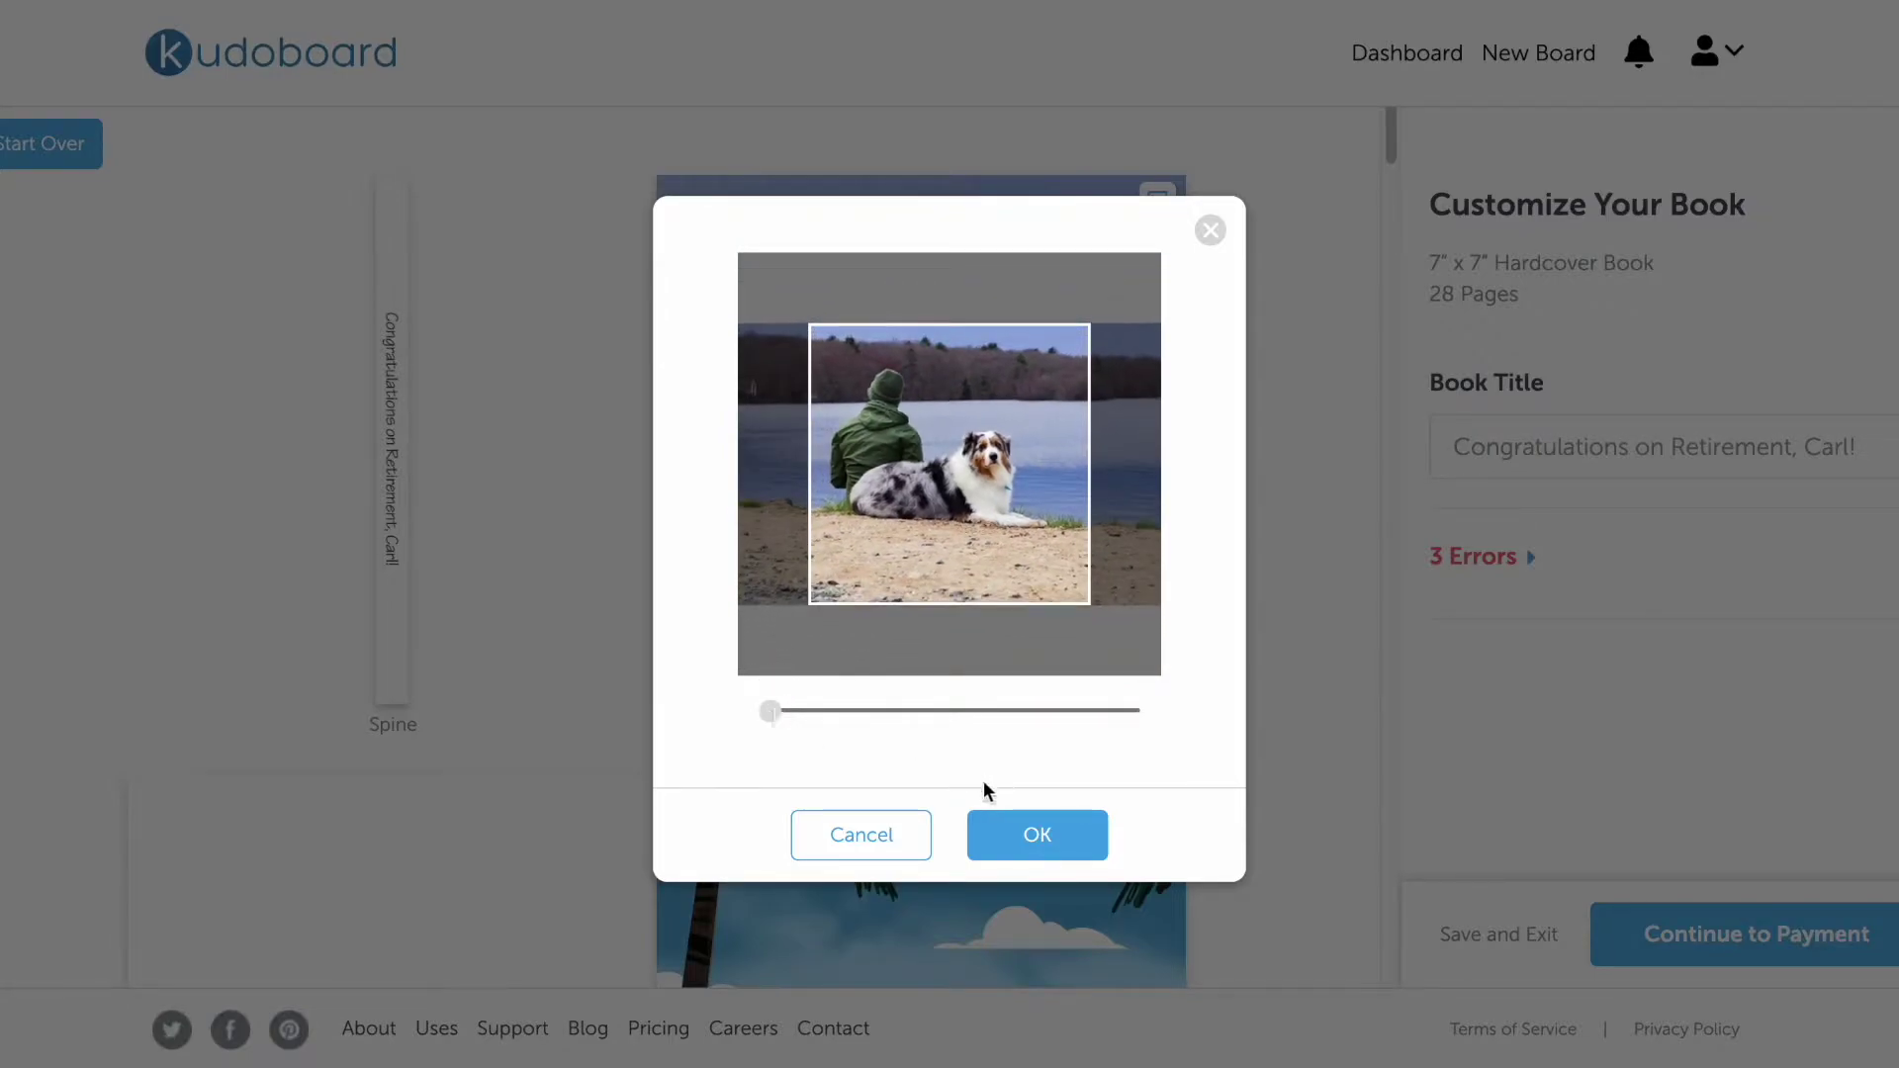
pyautogui.click(1051, 839)
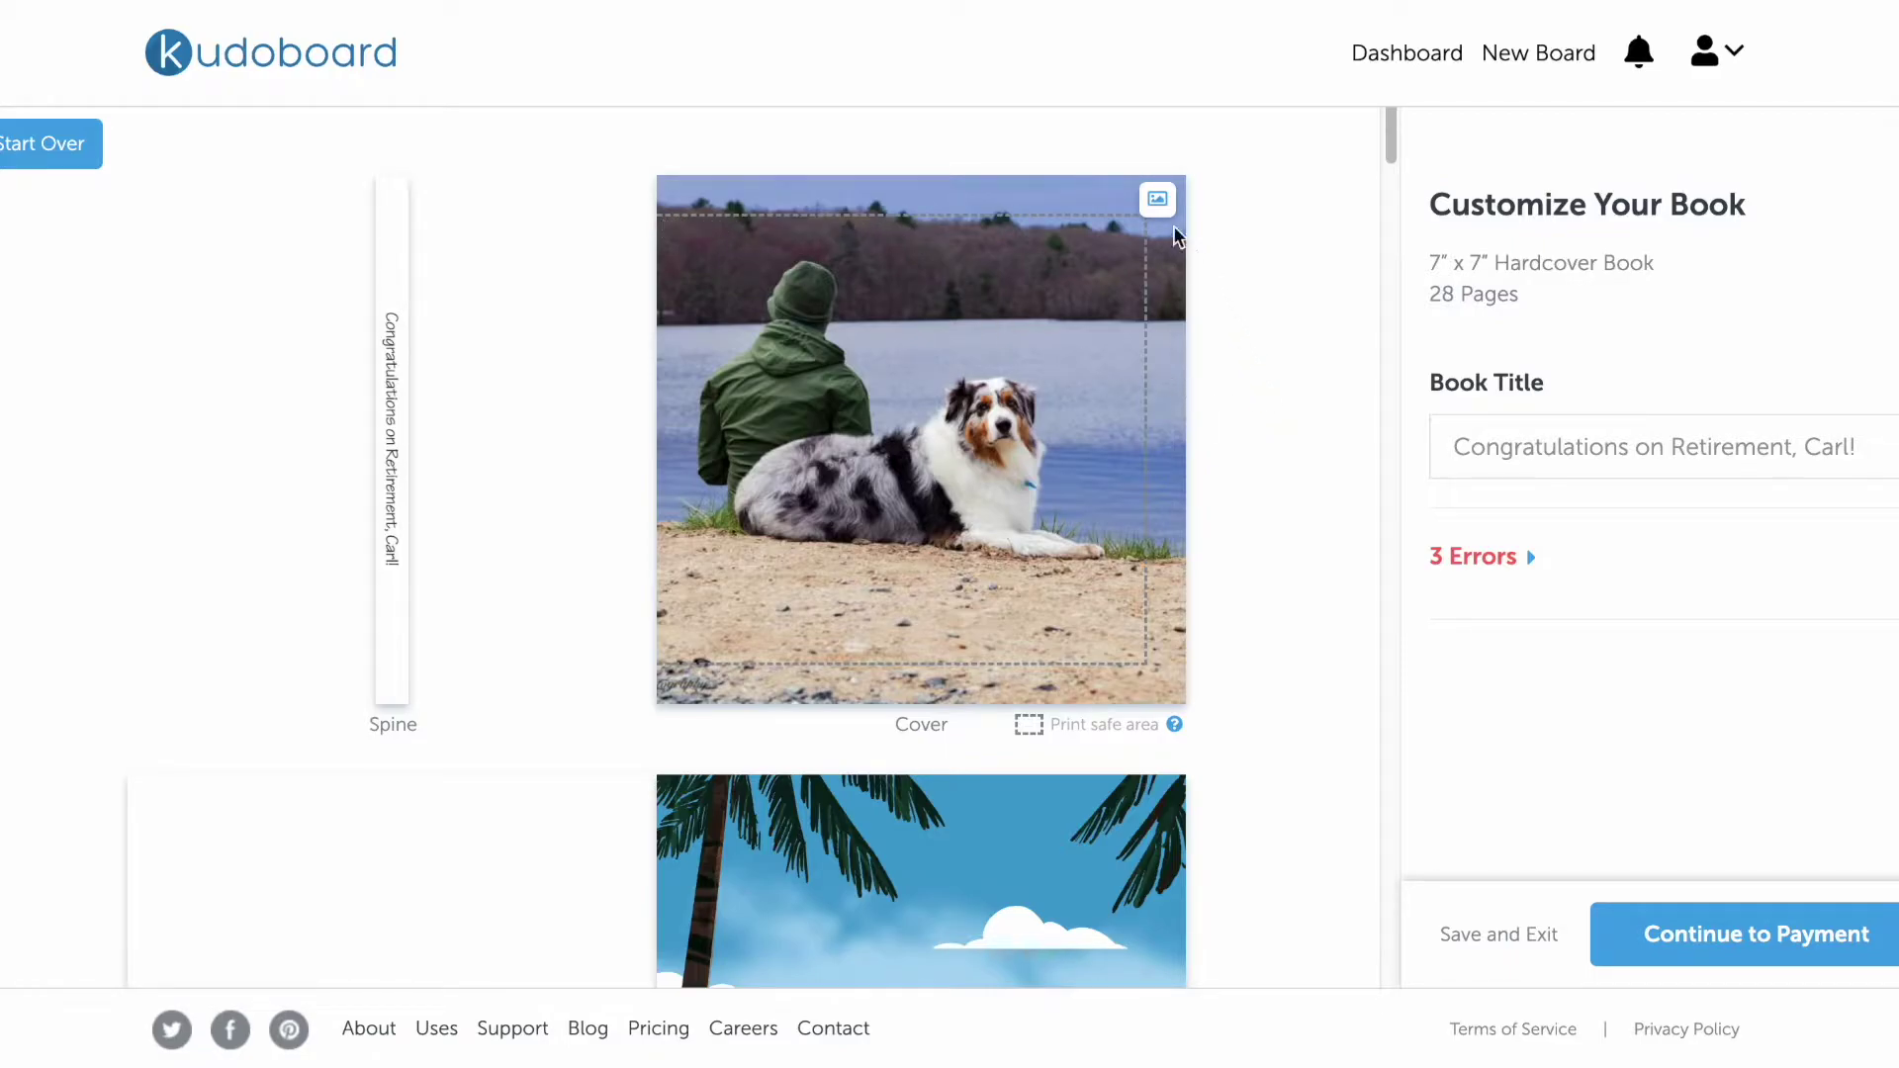
pyautogui.click(1159, 202)
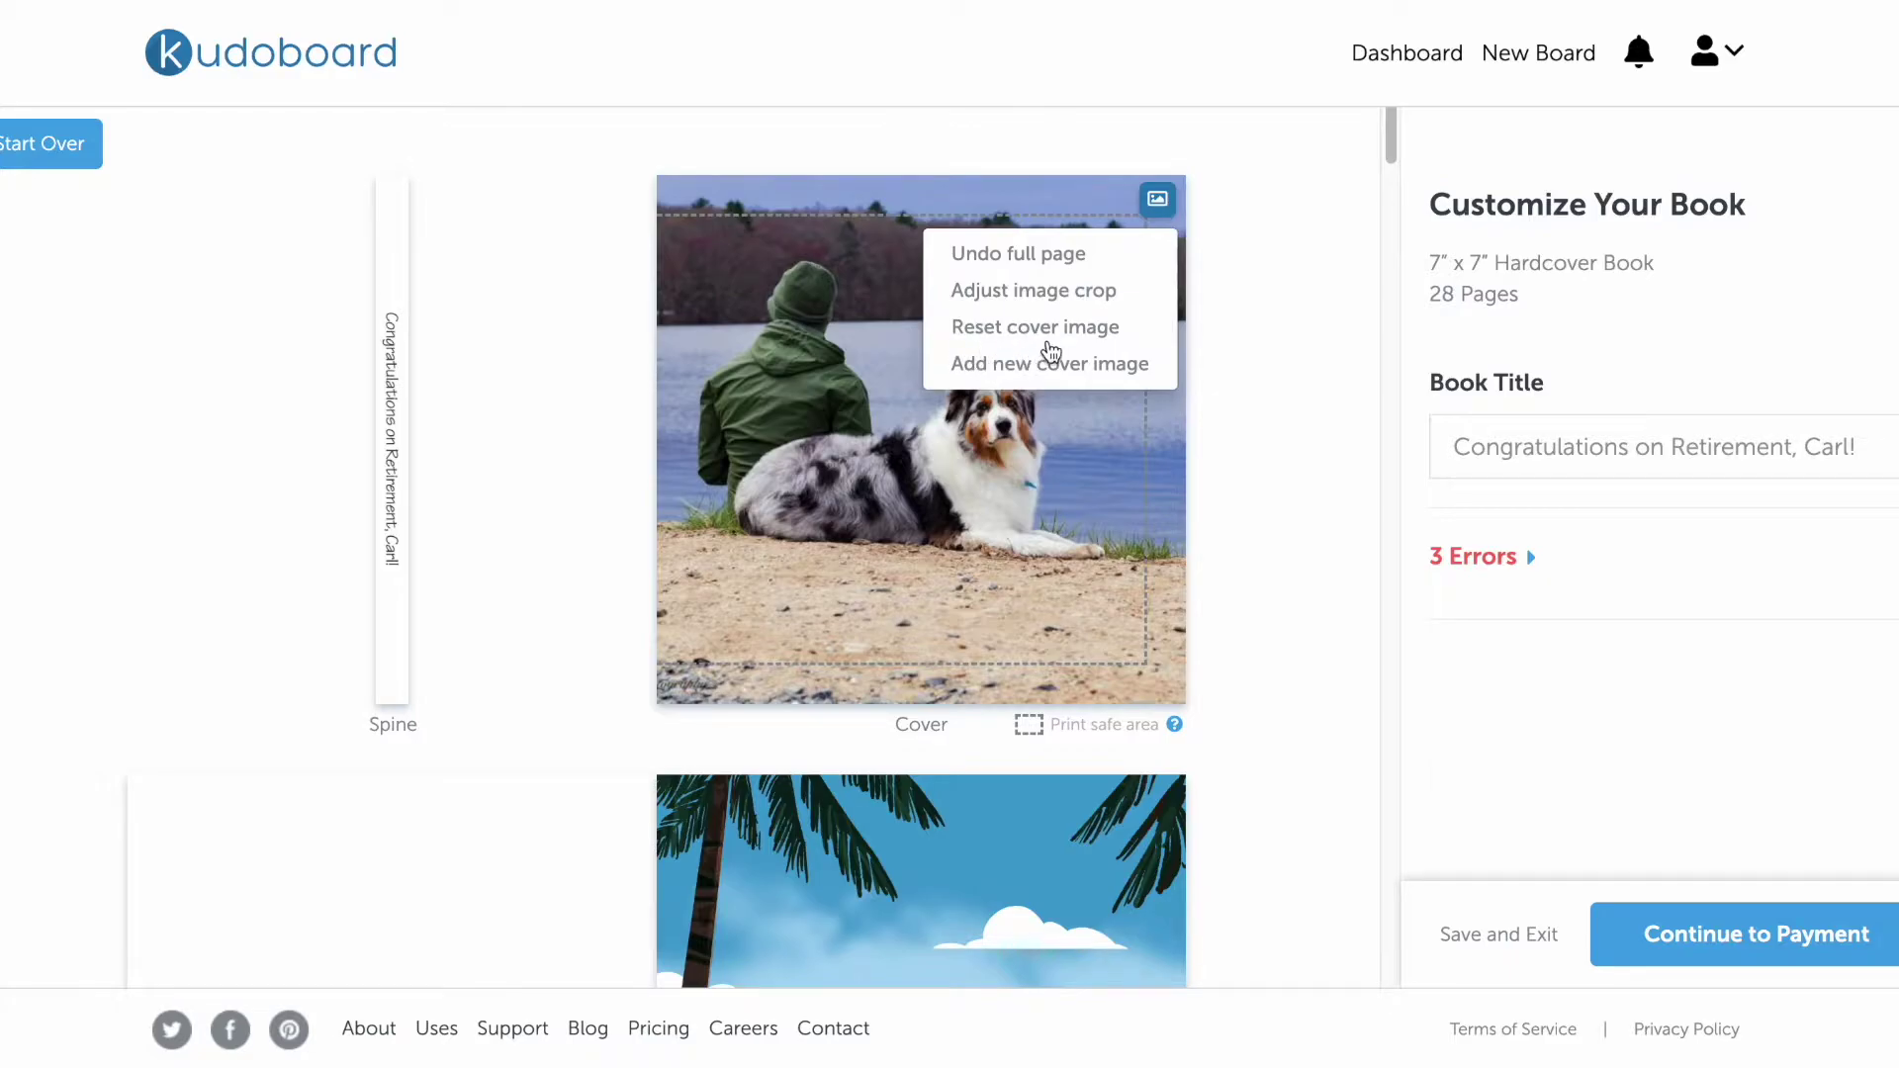
pyautogui.click(1290, 368)
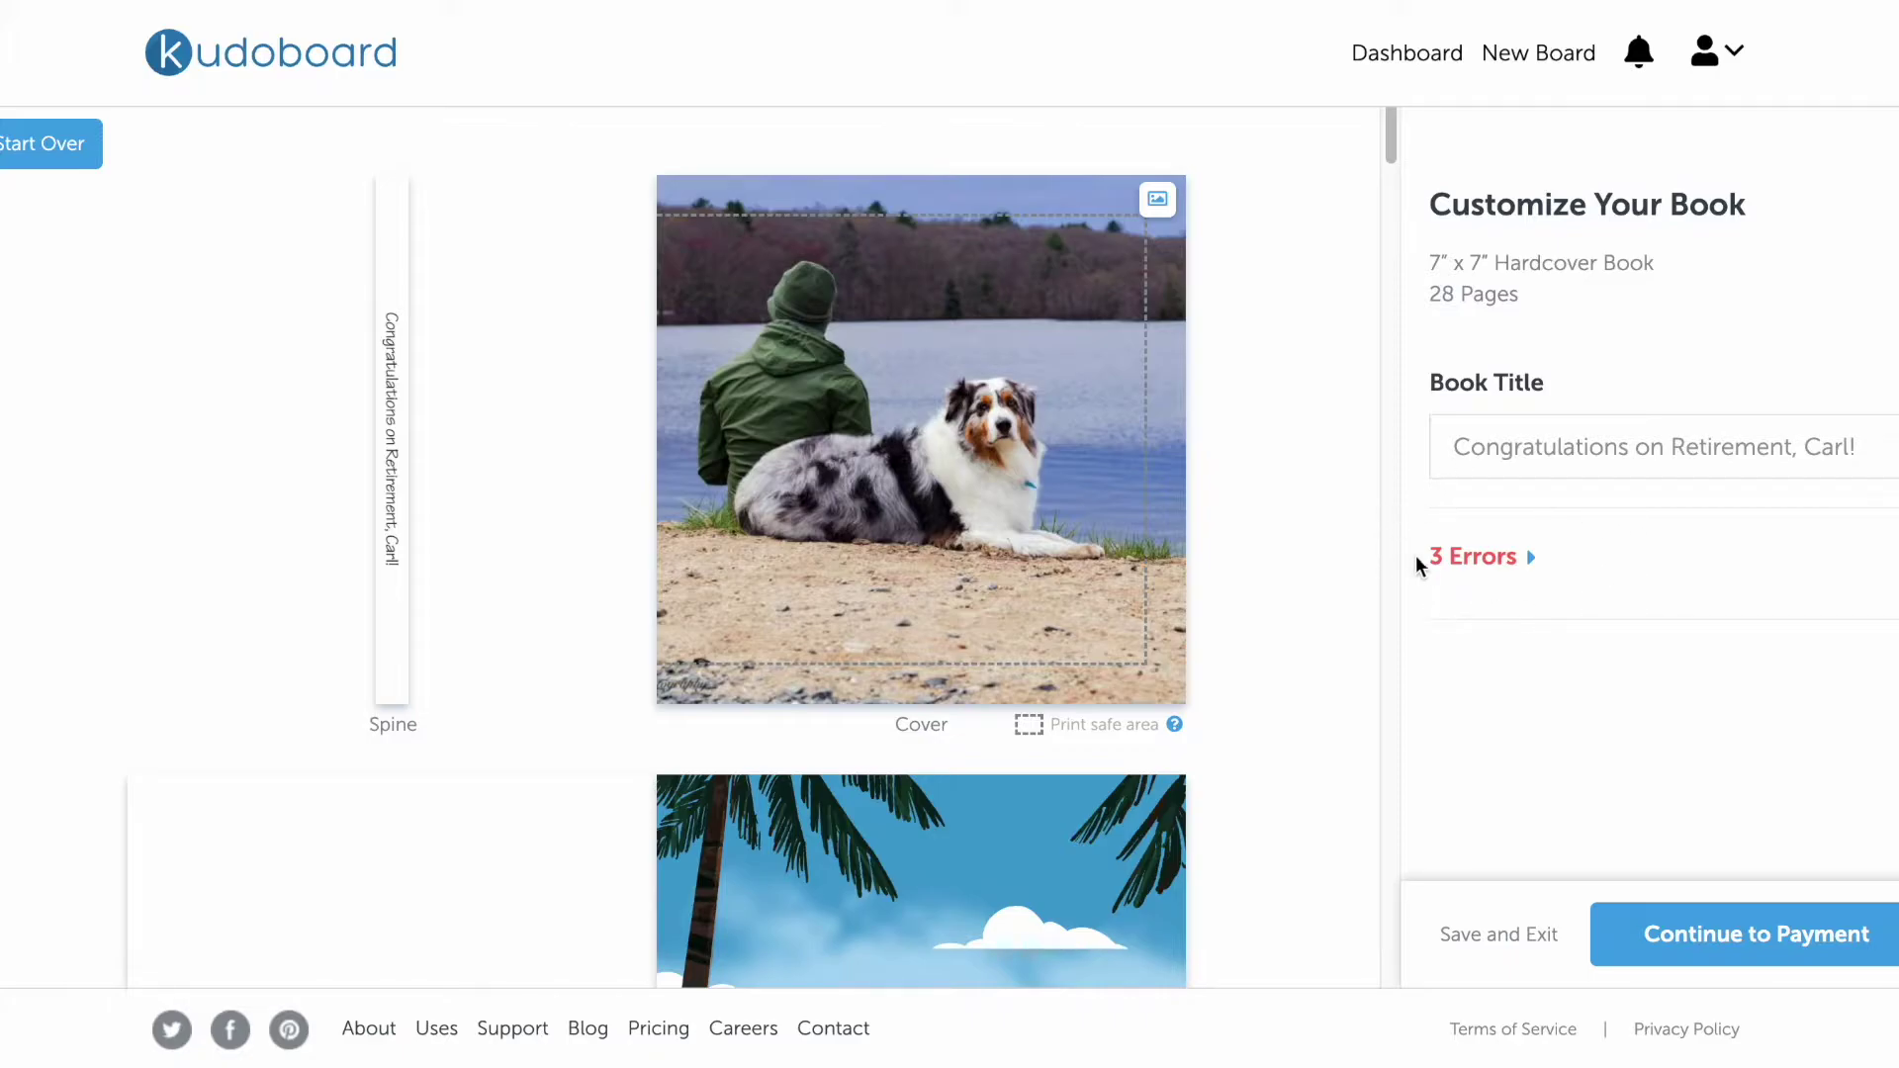
# Expand the three book errors and jump to page 5's out-of-safe-area content
pyautogui.click(1481, 558)
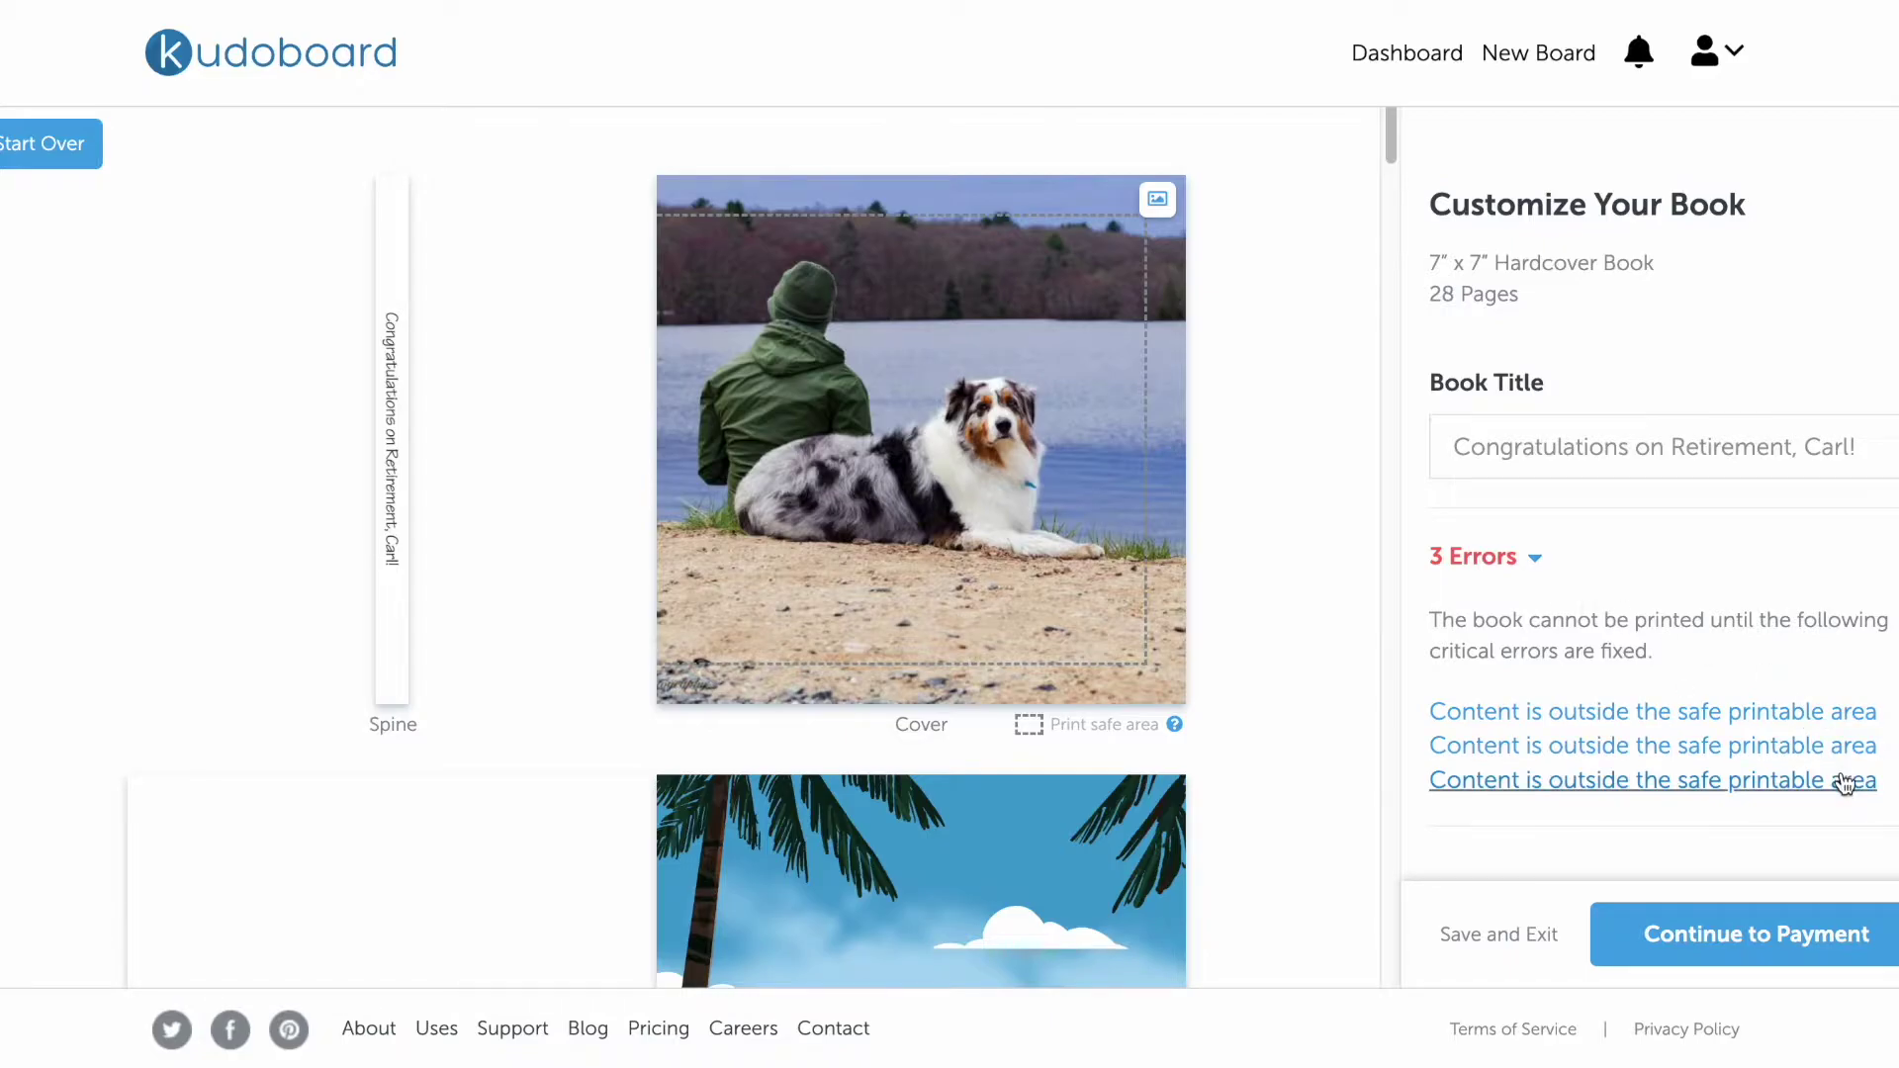
pyautogui.click(1831, 721)
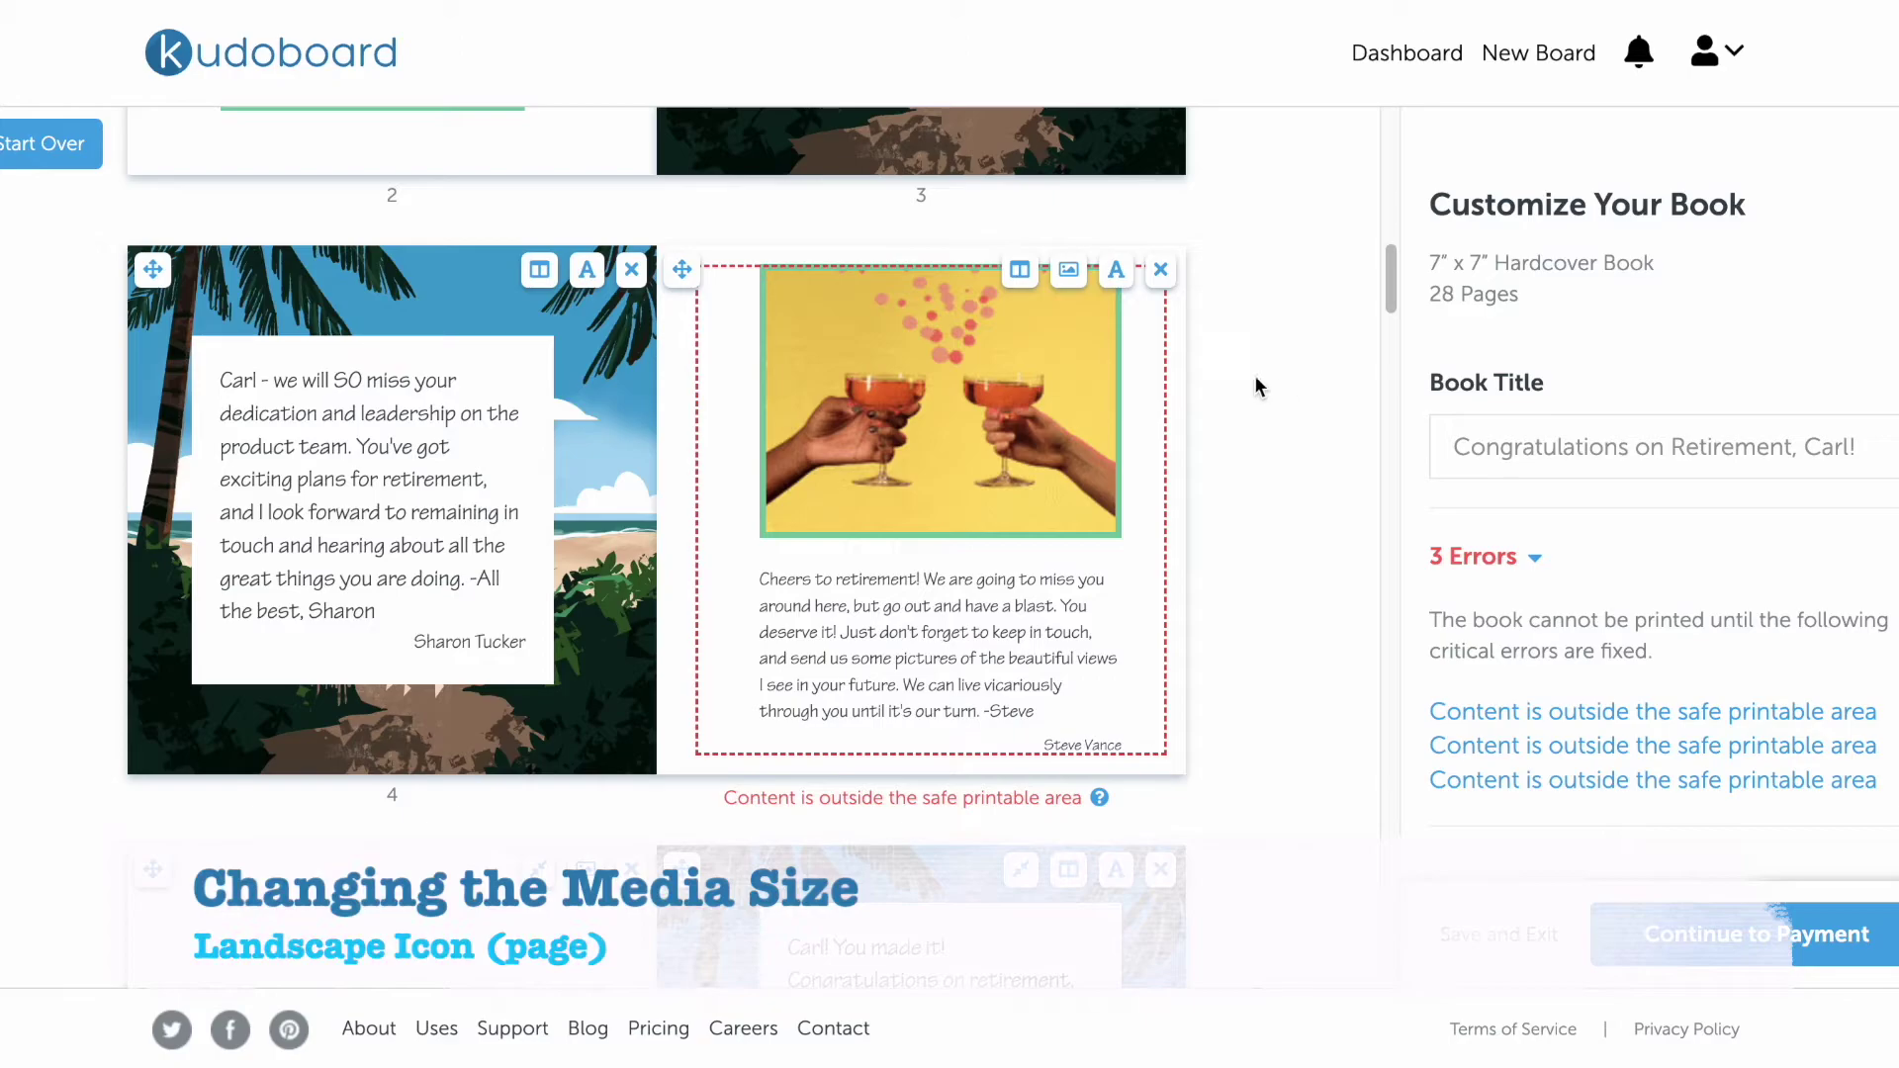
# Shrink, enlarge, hide and re-show page 5's toasting-glasses photo so it fits
pyautogui.click(1070, 279)
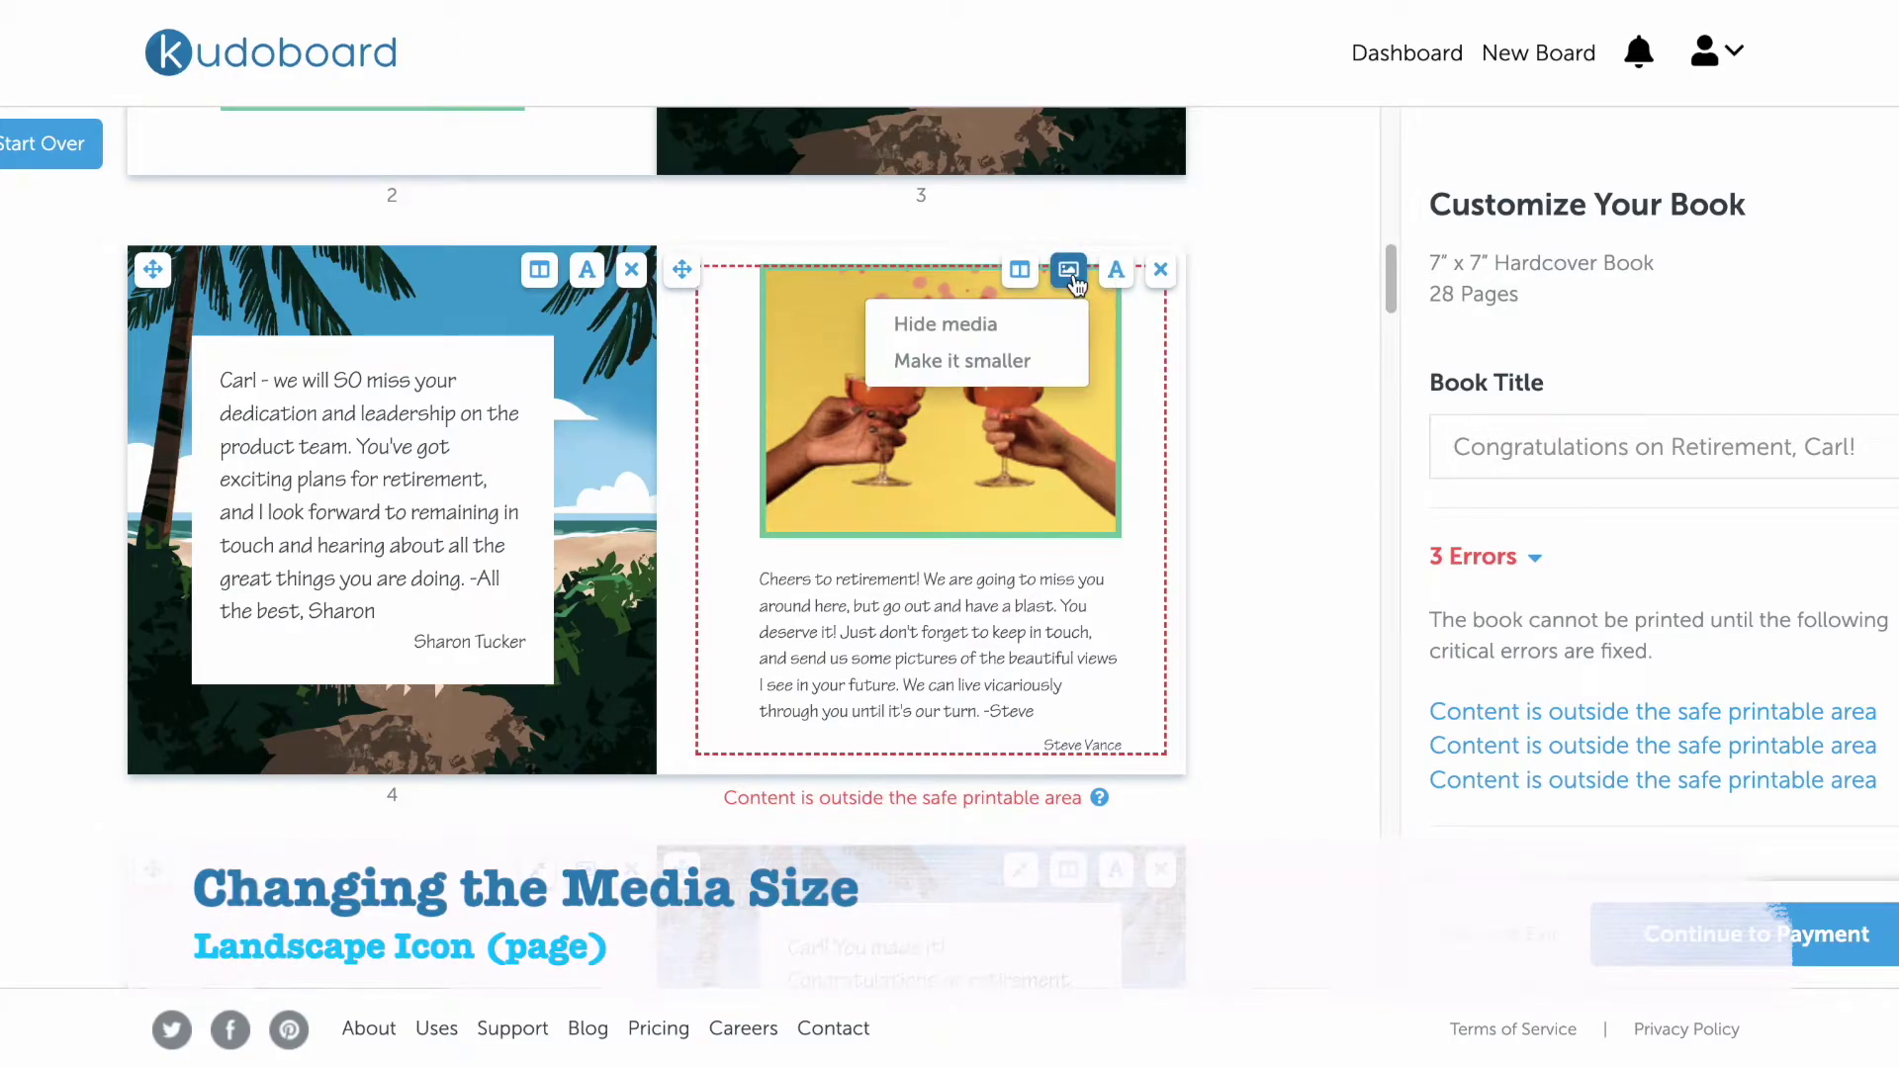
pyautogui.click(984, 362)
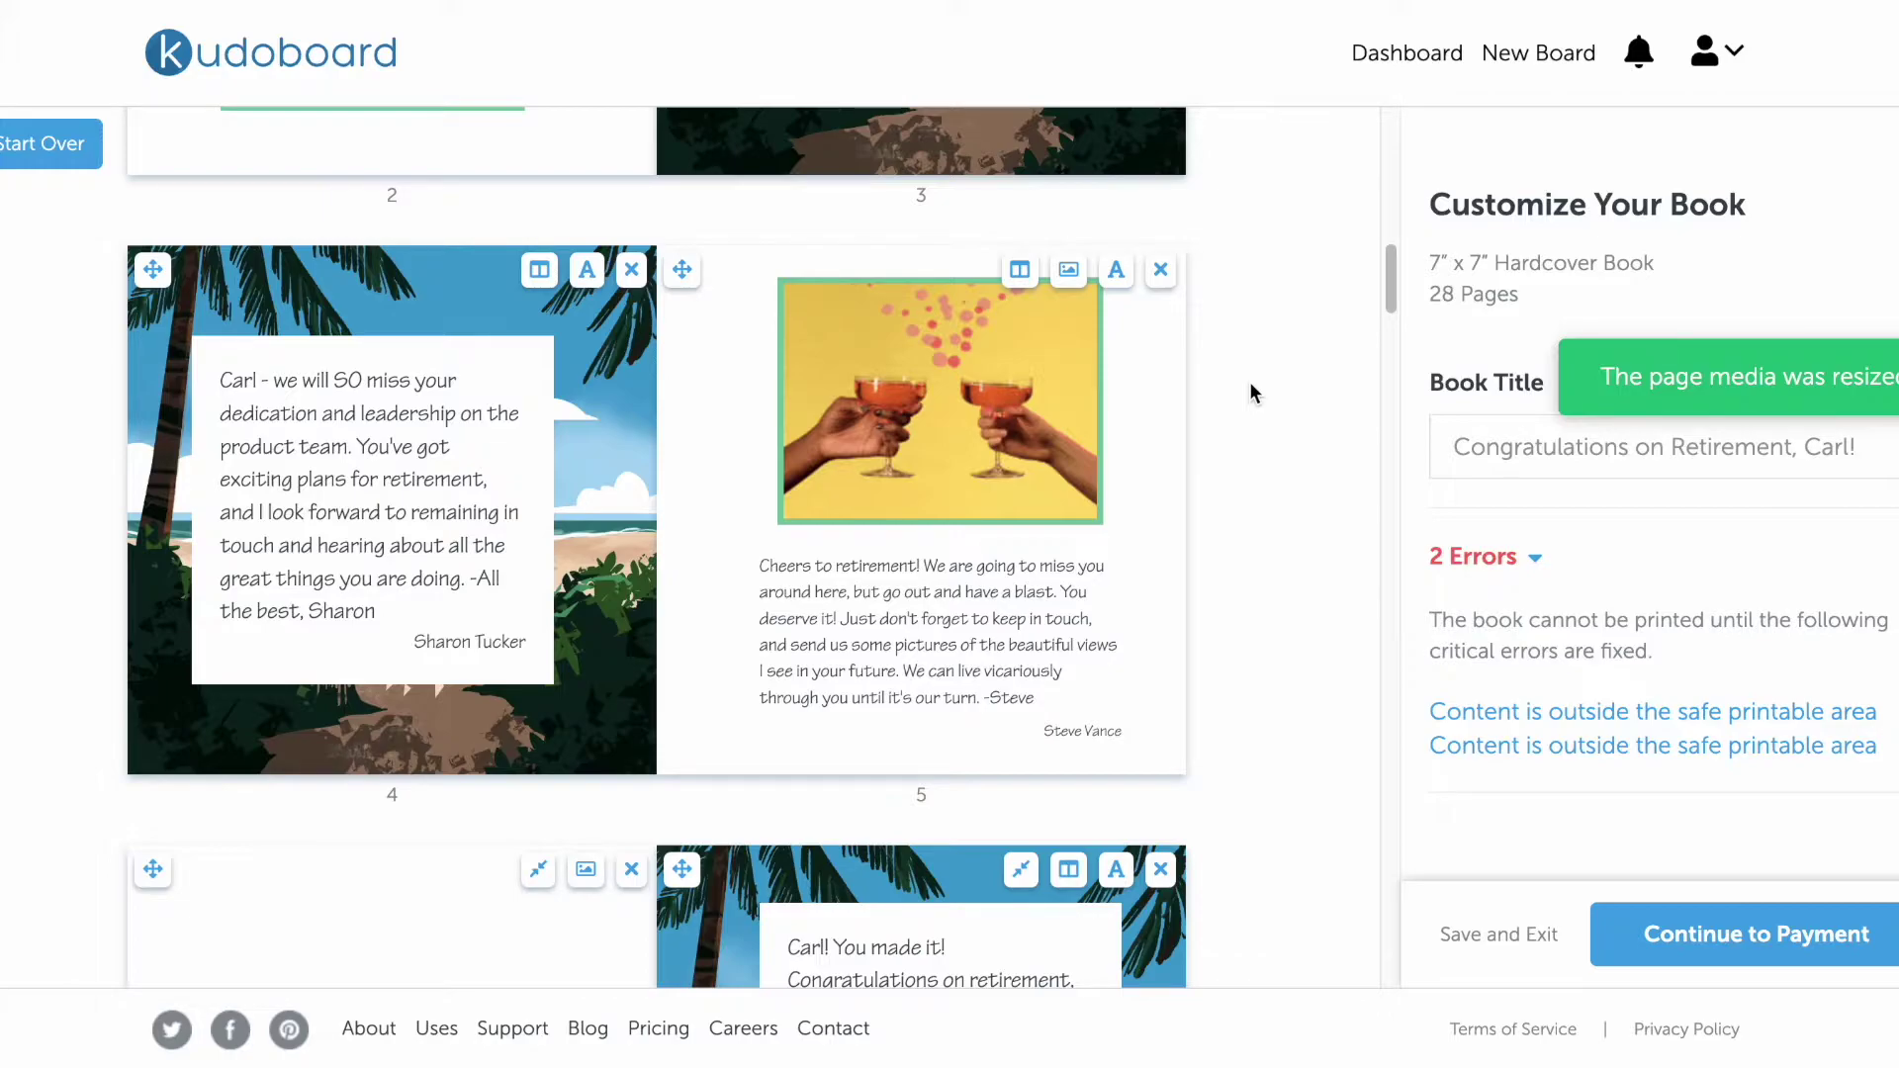
pyautogui.click(1068, 277)
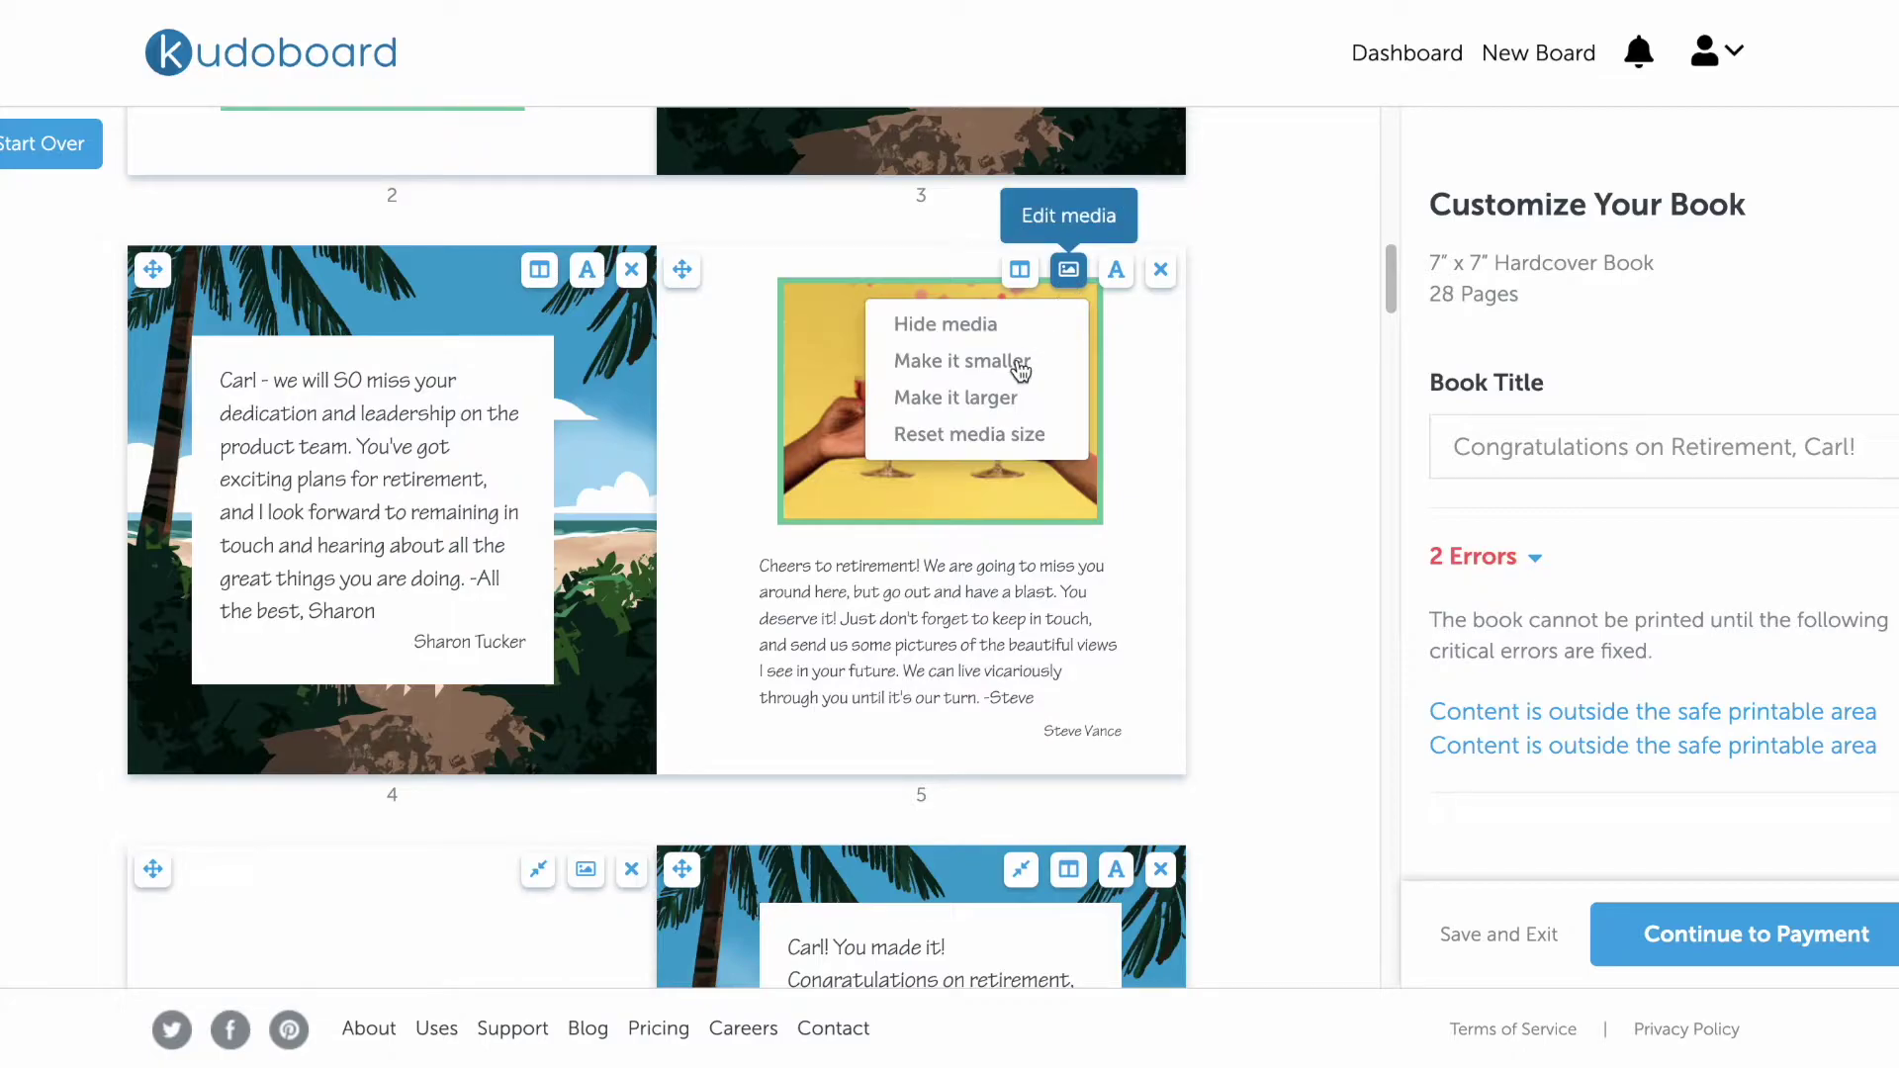
pyautogui.click(1020, 362)
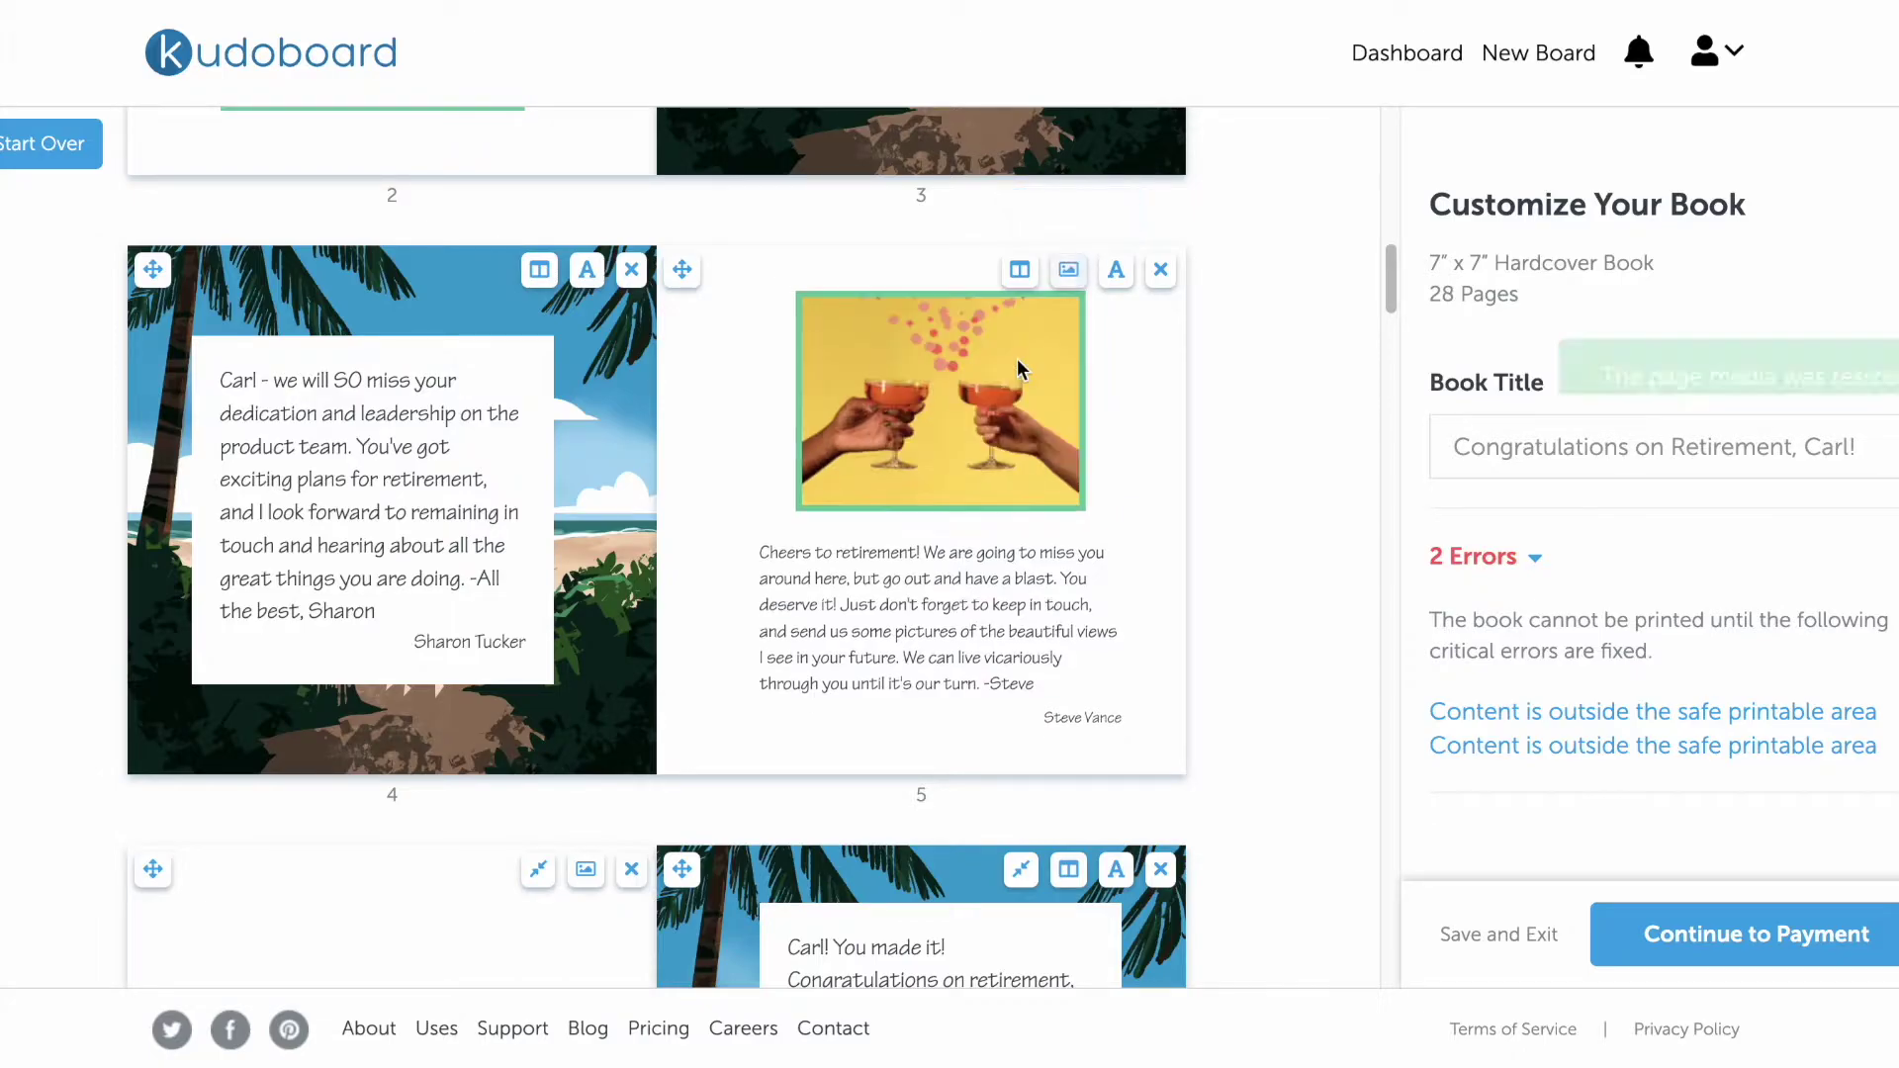
pyautogui.click(1072, 281)
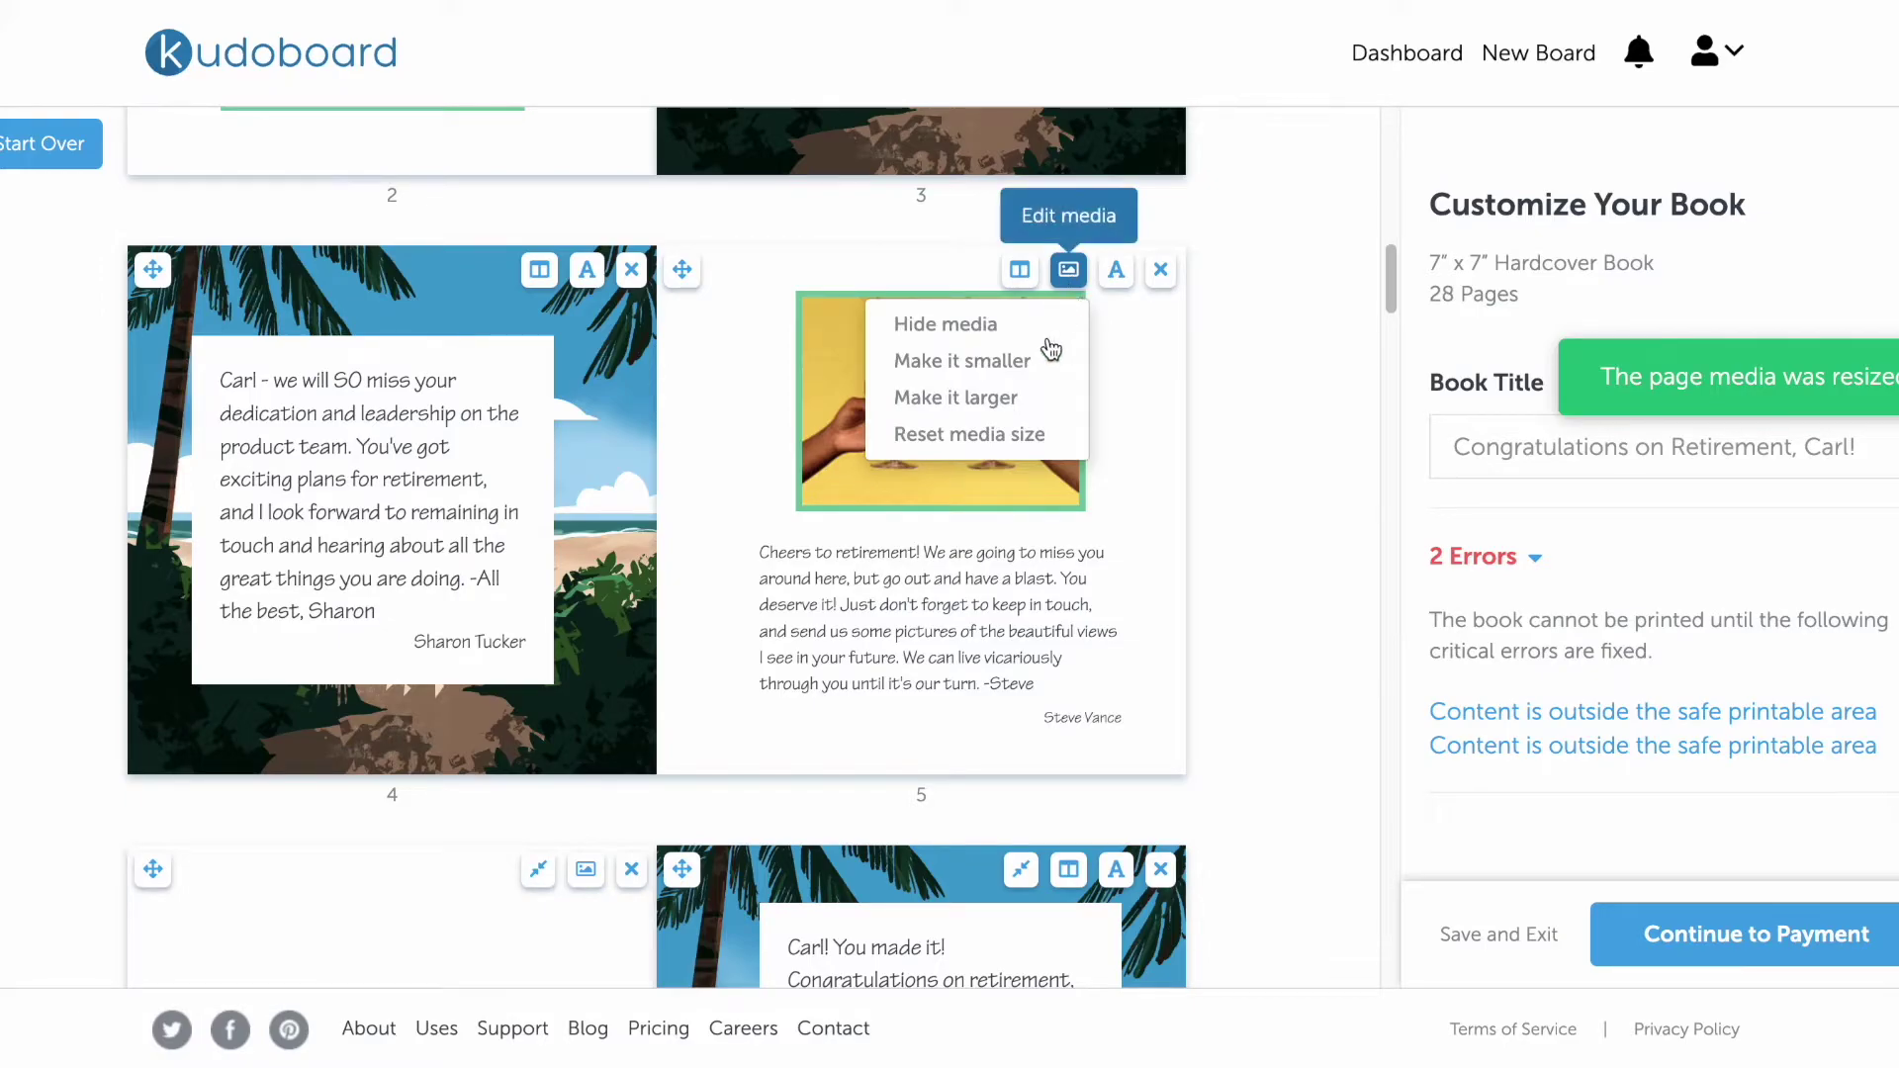
pyautogui.click(992, 405)
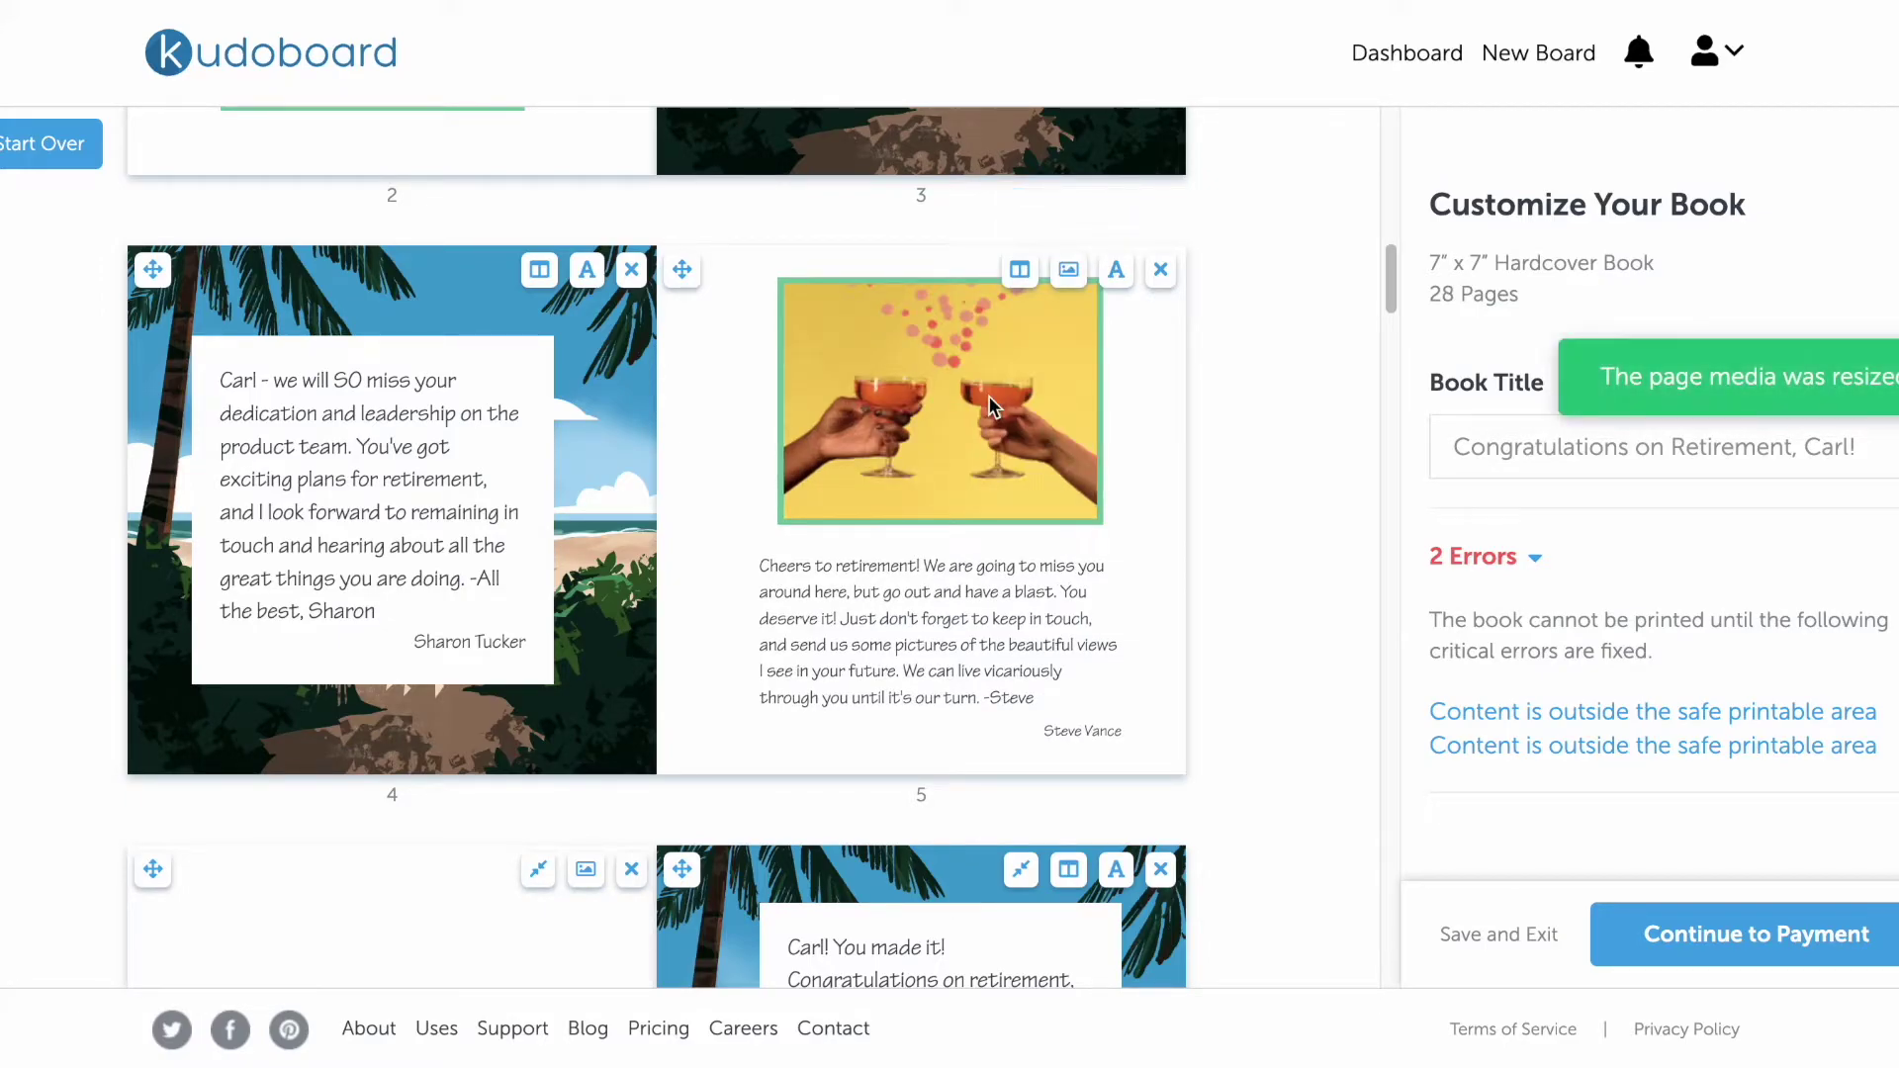
pyautogui.click(1068, 269)
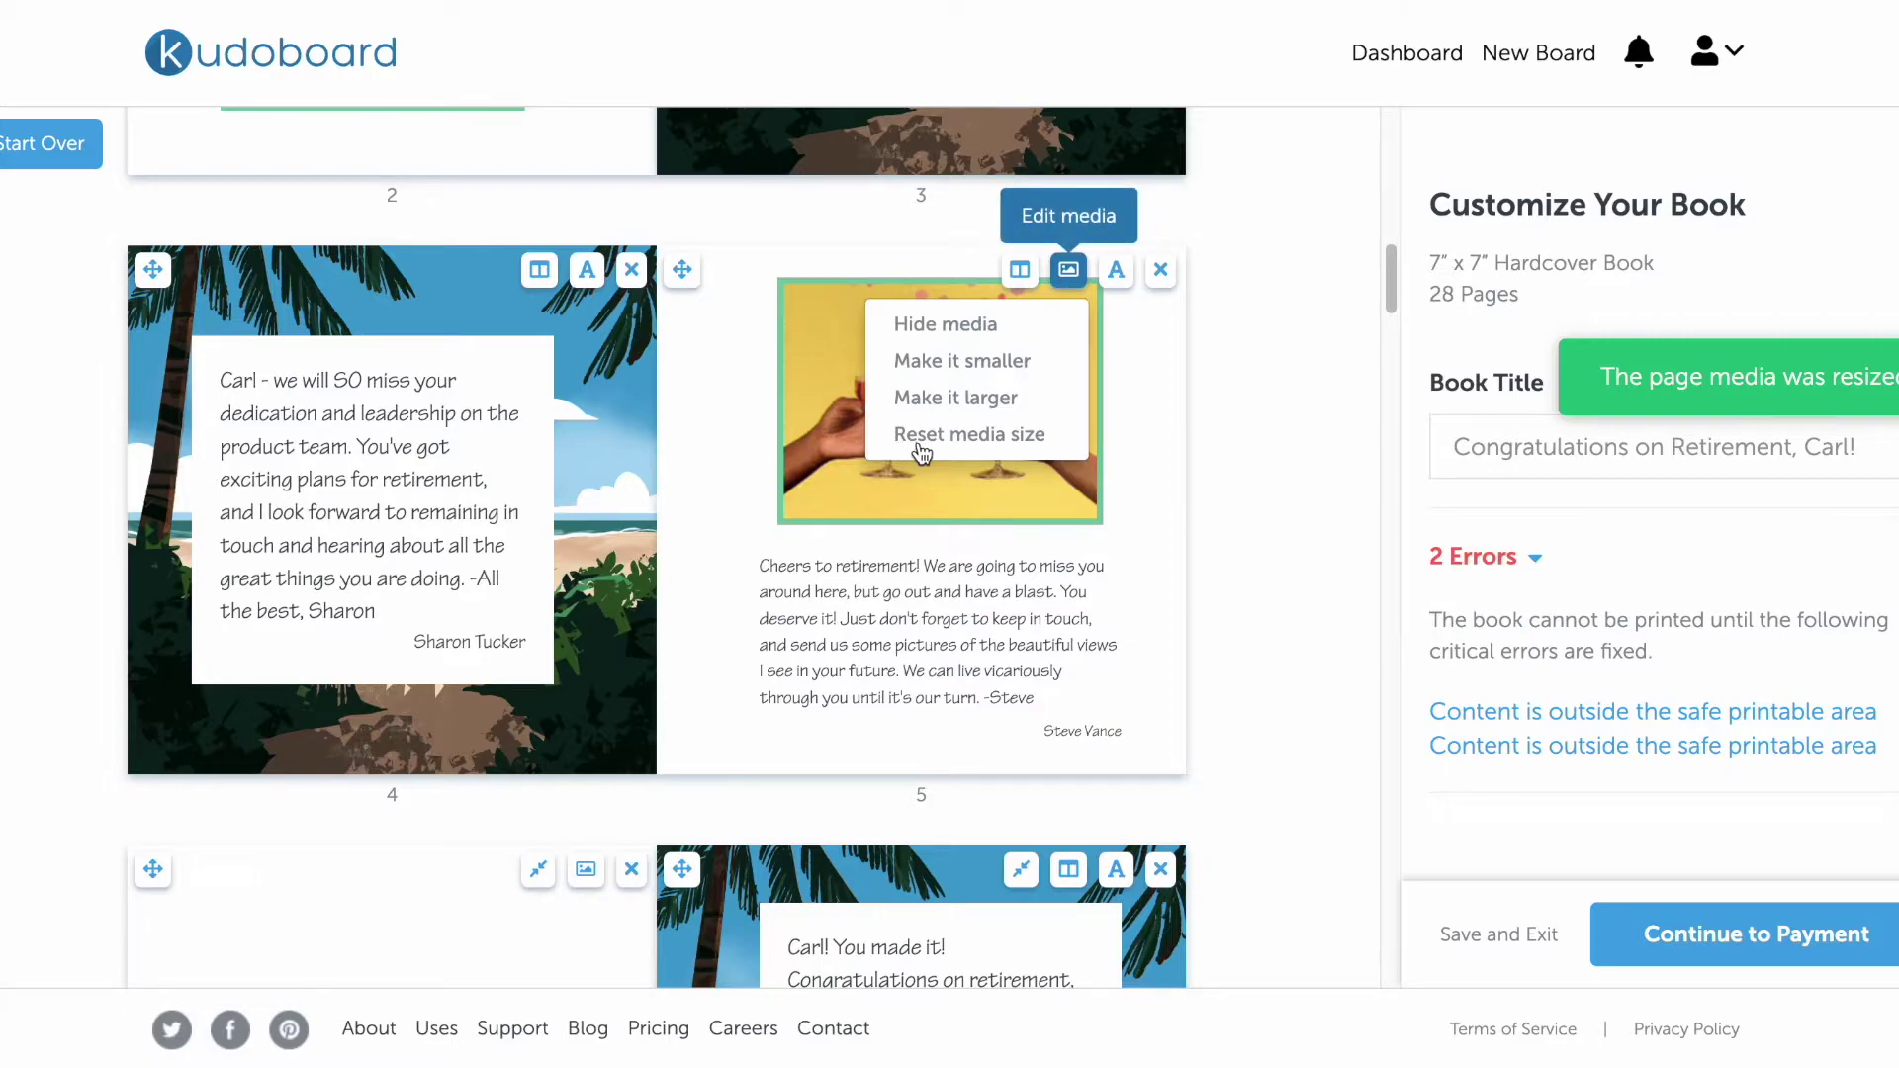
pyautogui.click(979, 327)
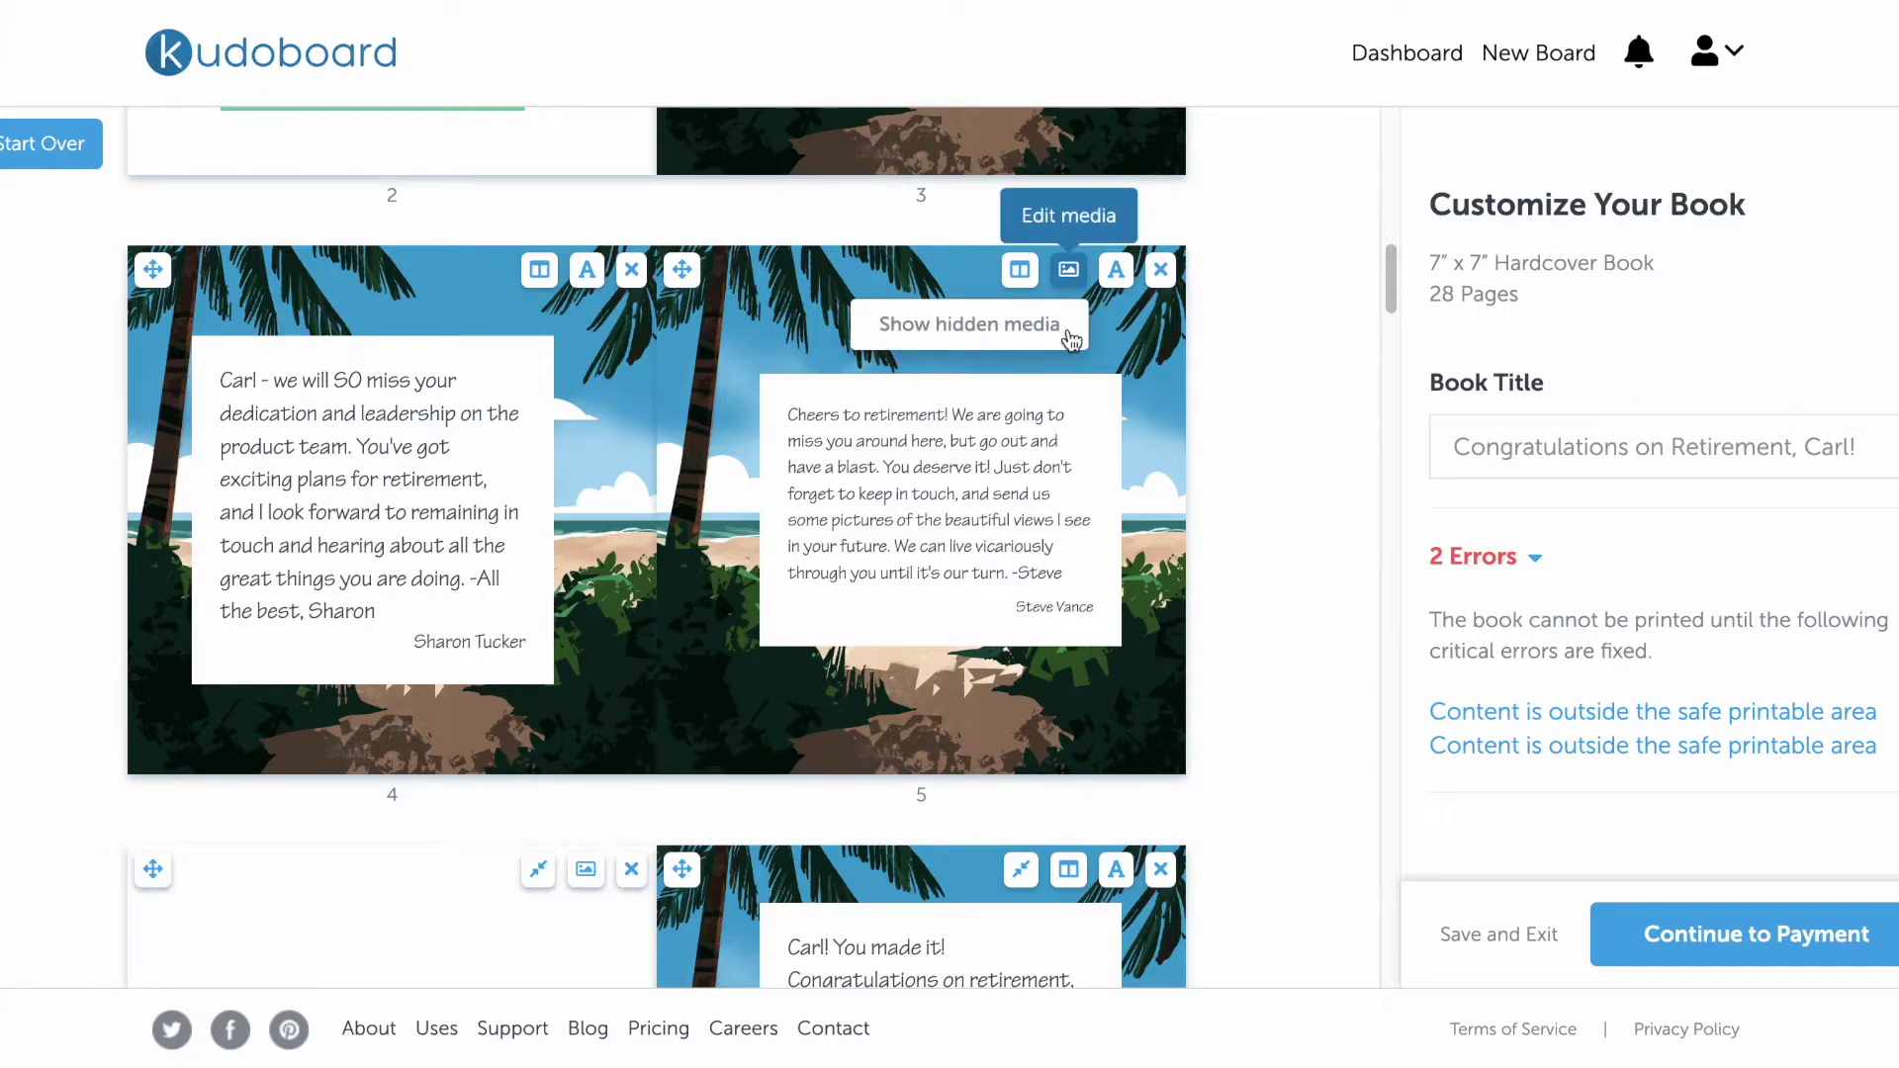
pyautogui.click(965, 326)
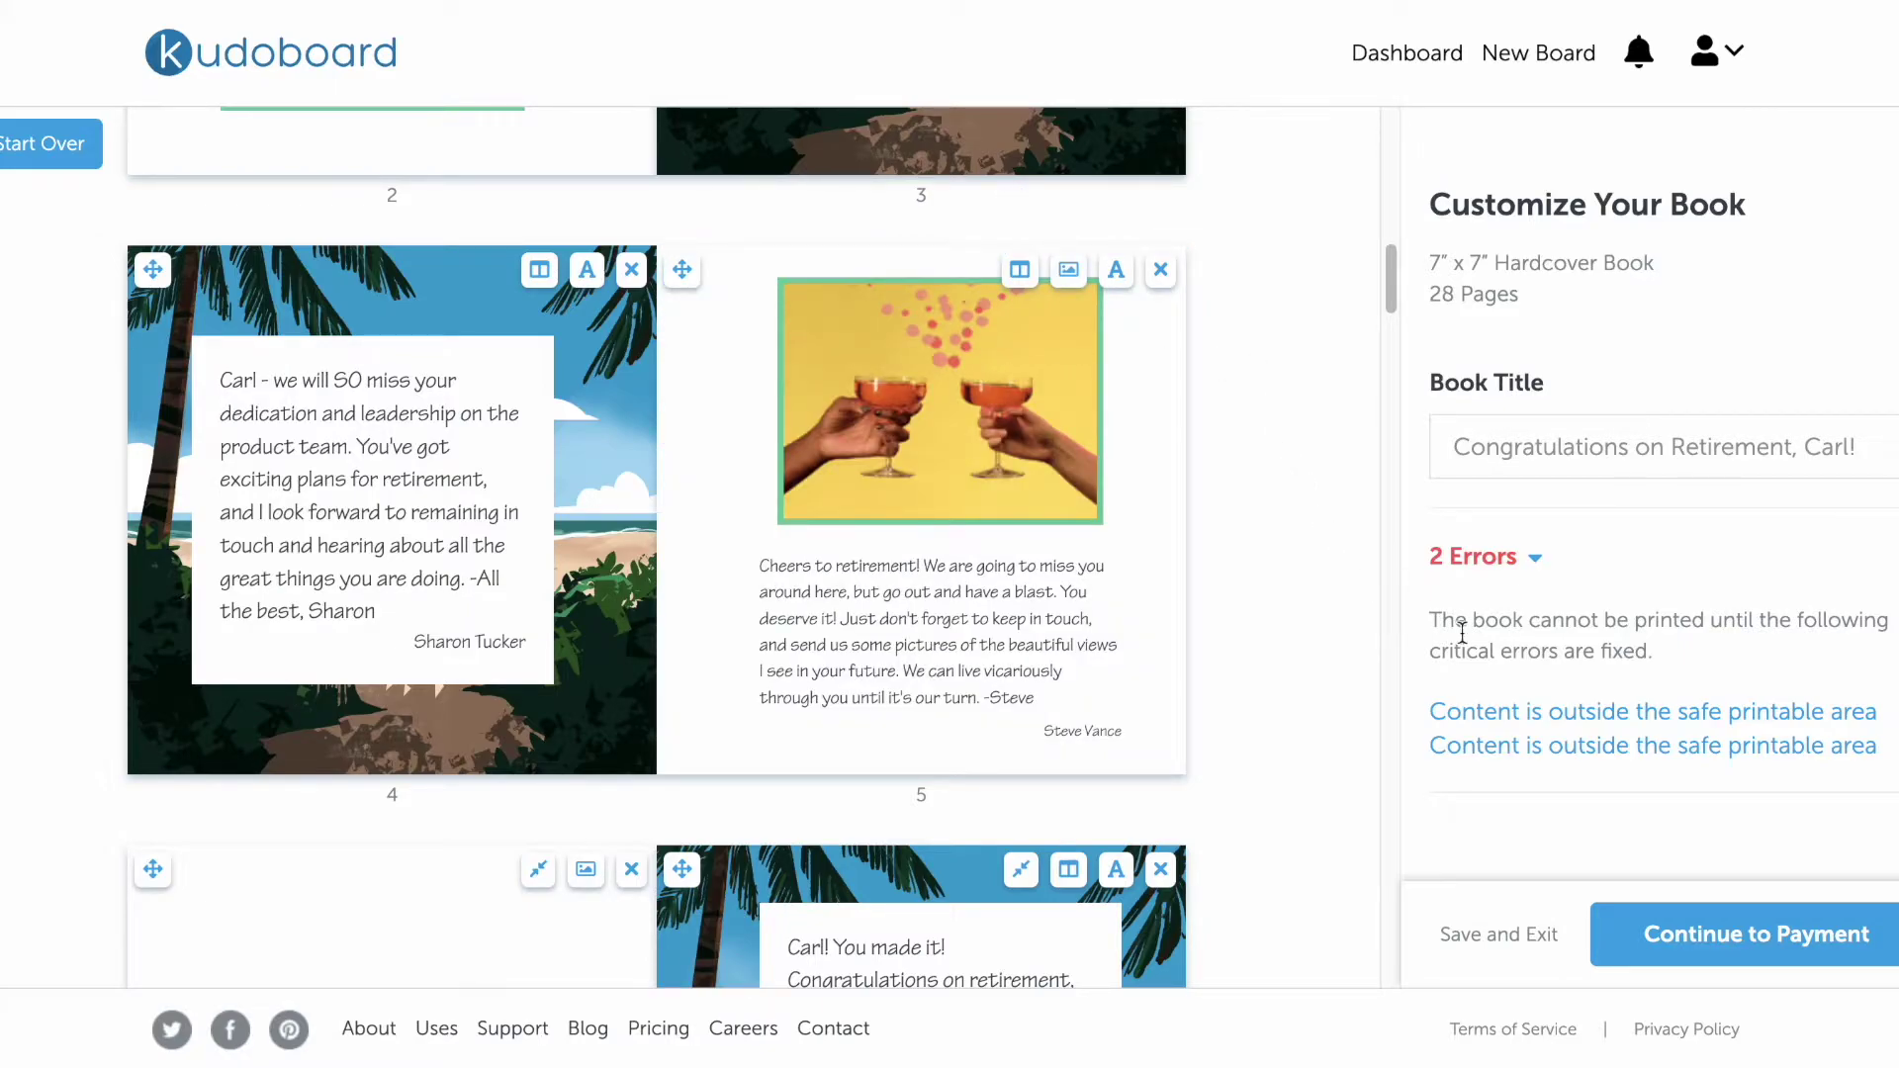
# Split page 14 so the climbing-quote message moves onto its own page
pyautogui.click(1638, 714)
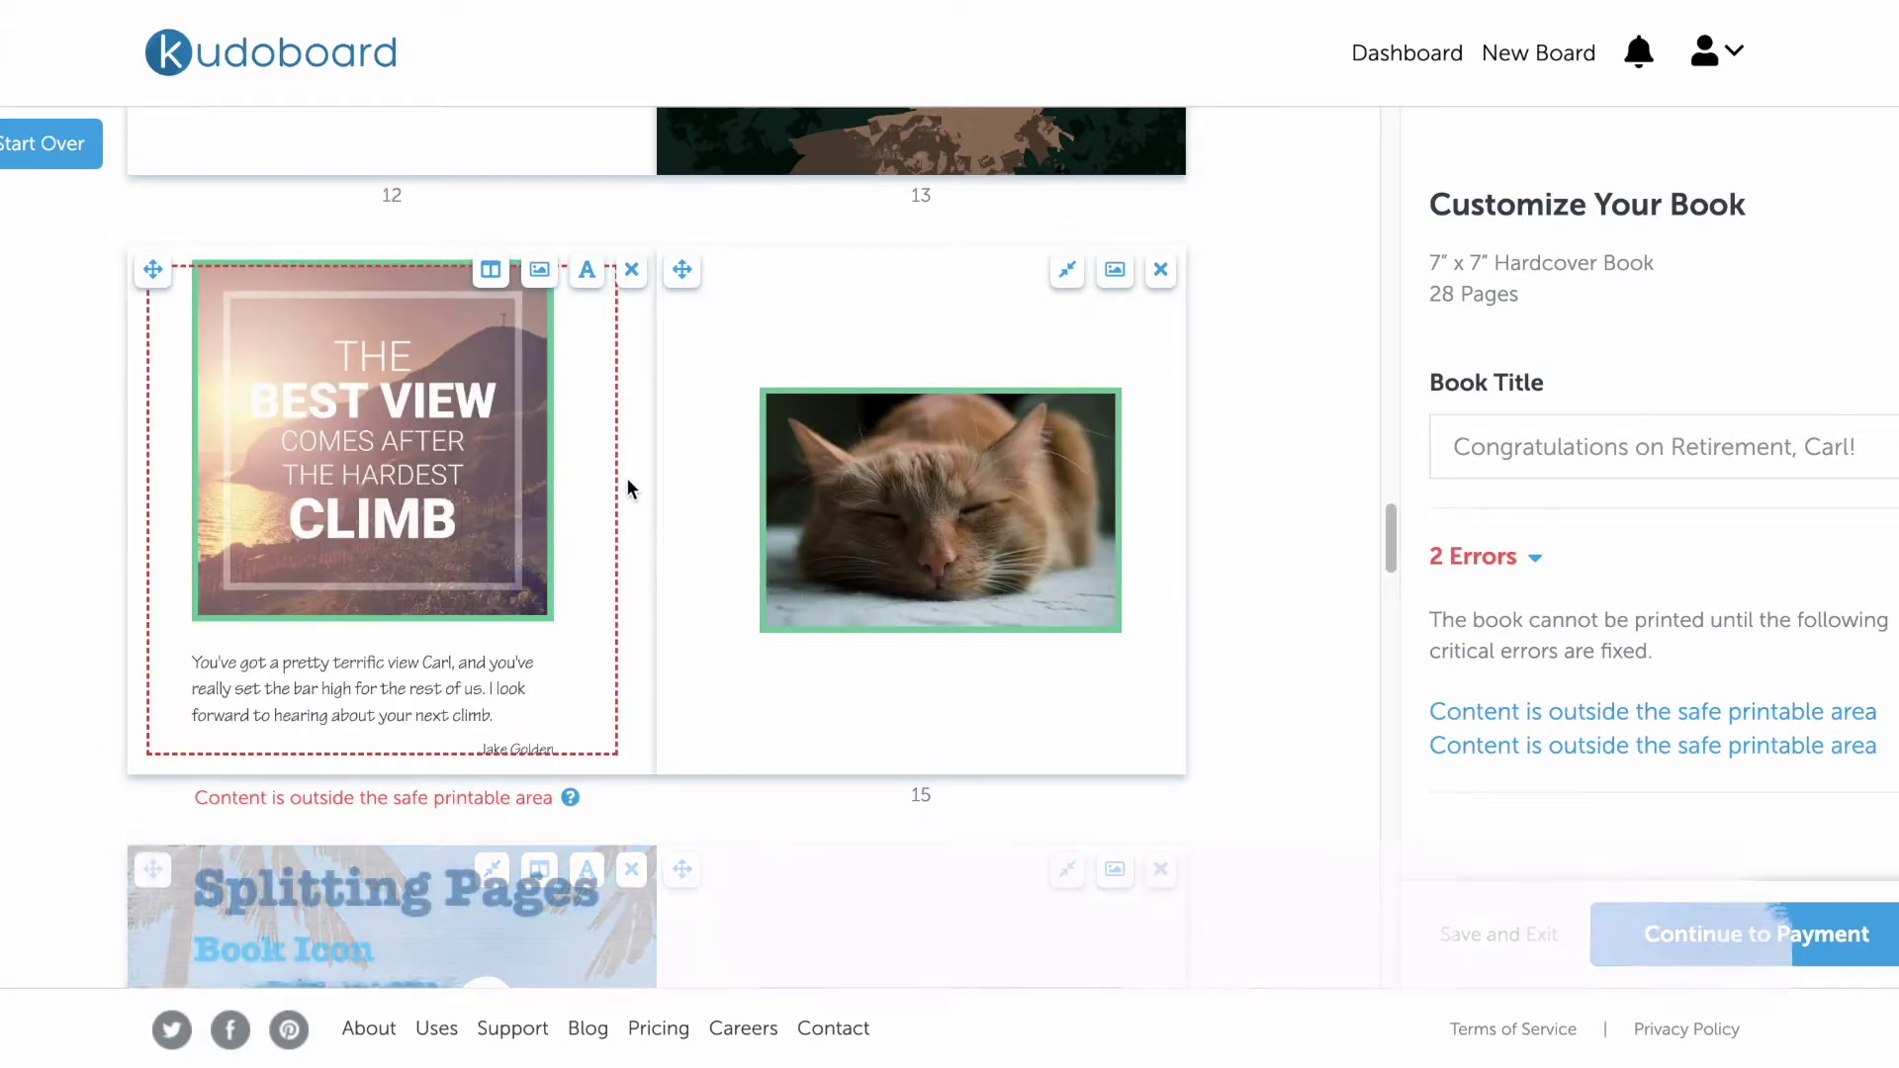
pyautogui.click(490, 271)
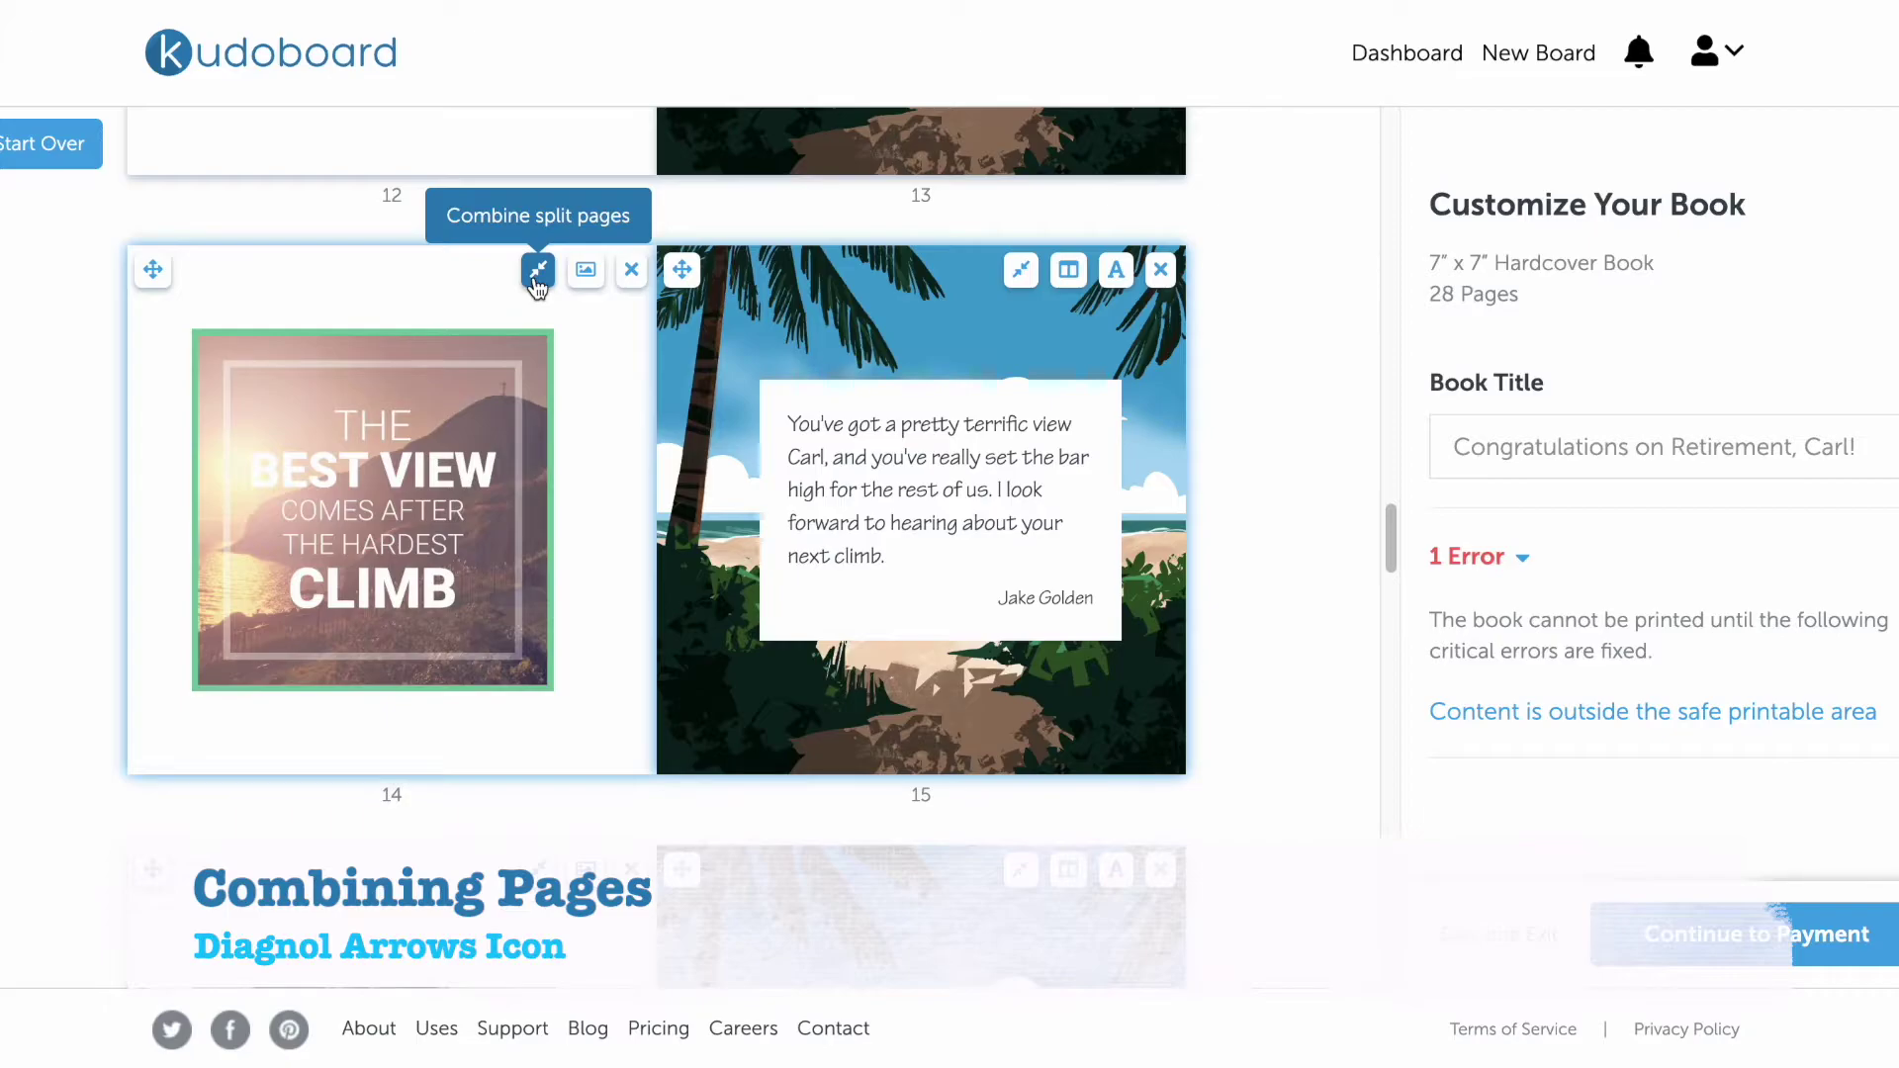
pyautogui.click(537, 282)
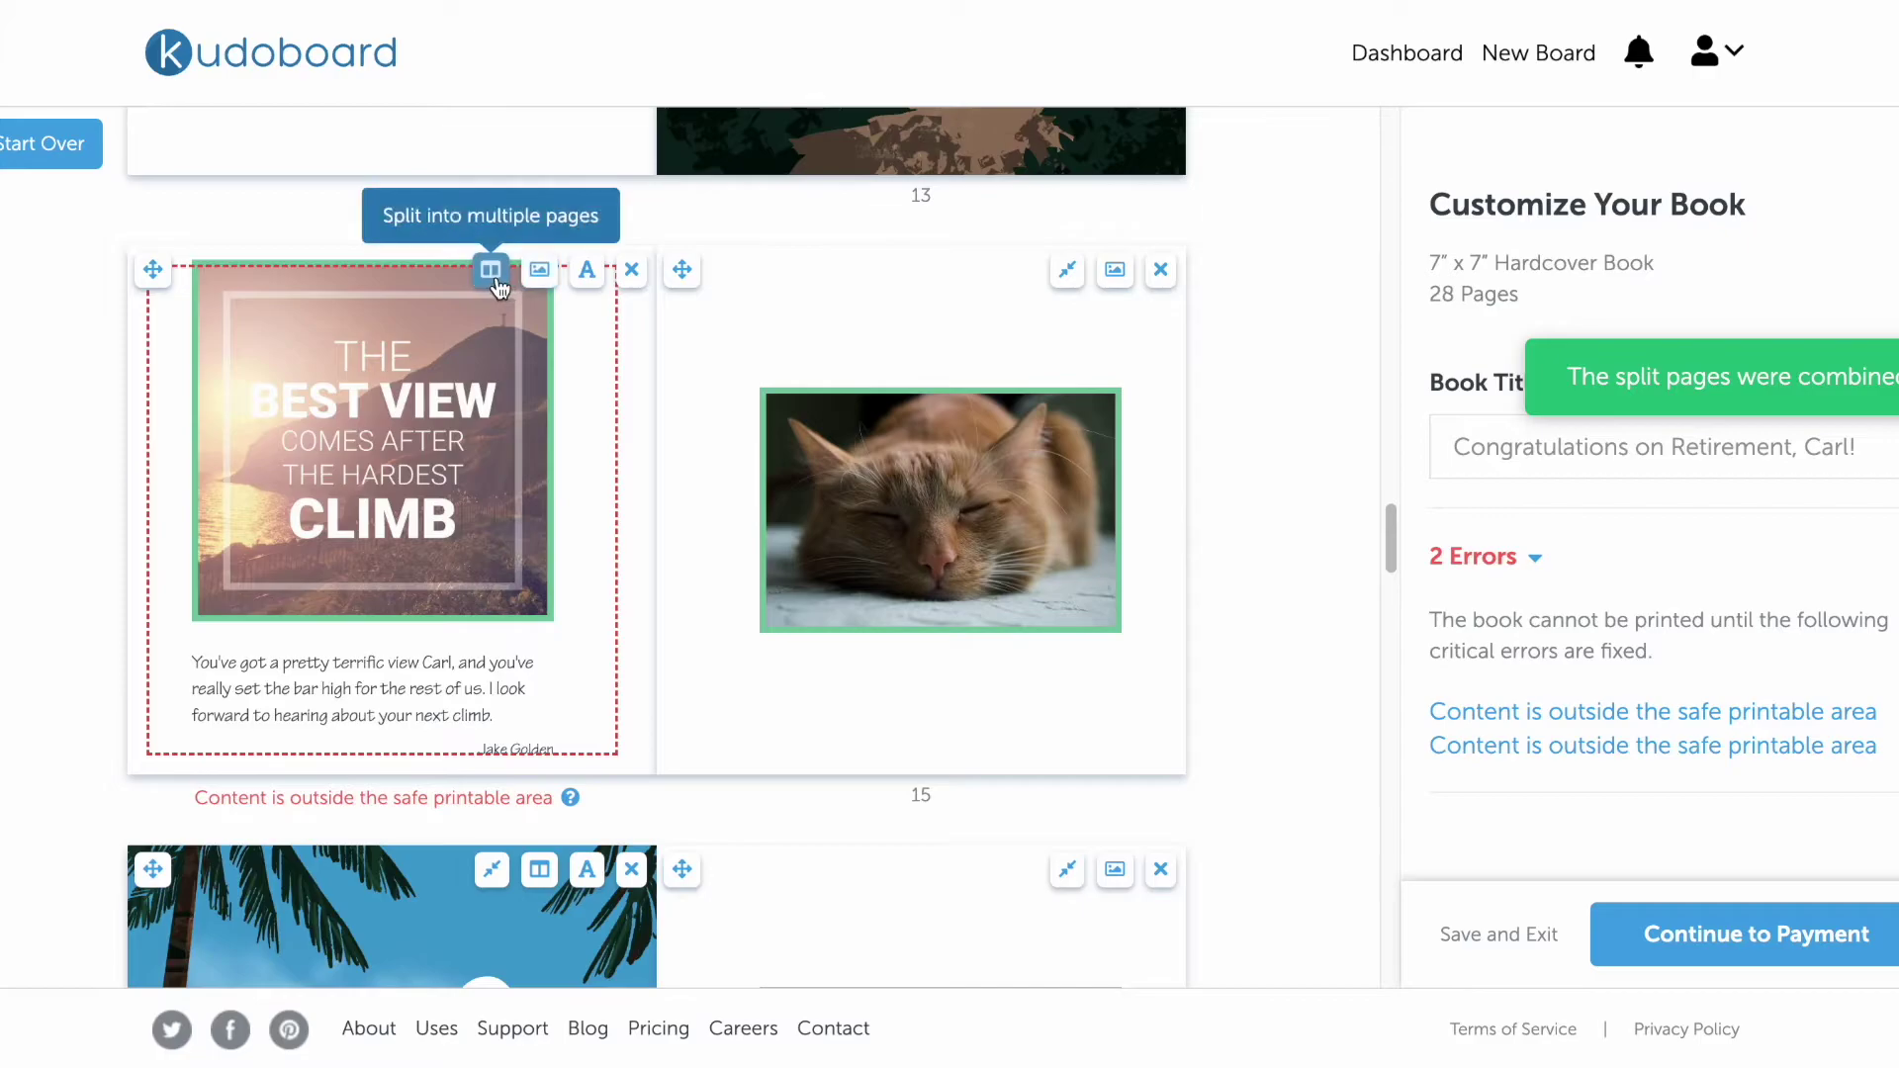
pyautogui.click(493, 275)
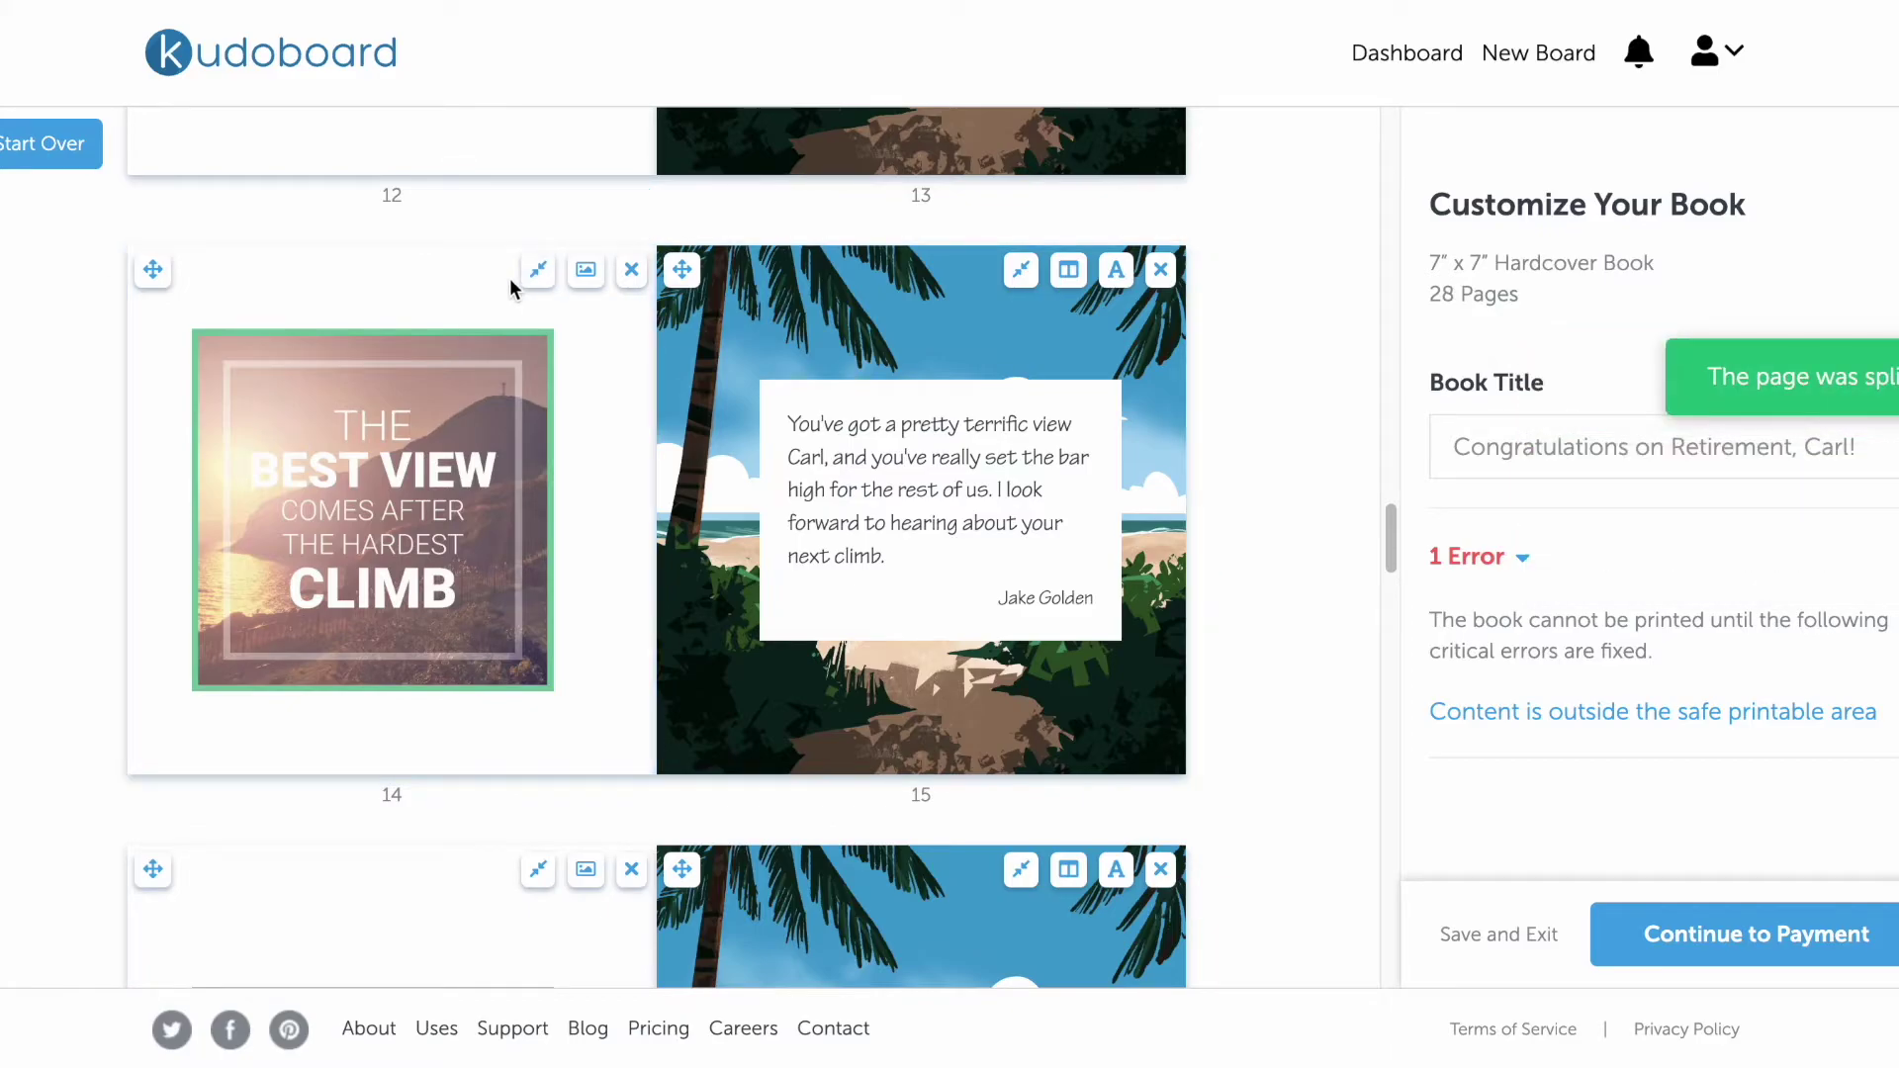
pyautogui.click(535, 273)
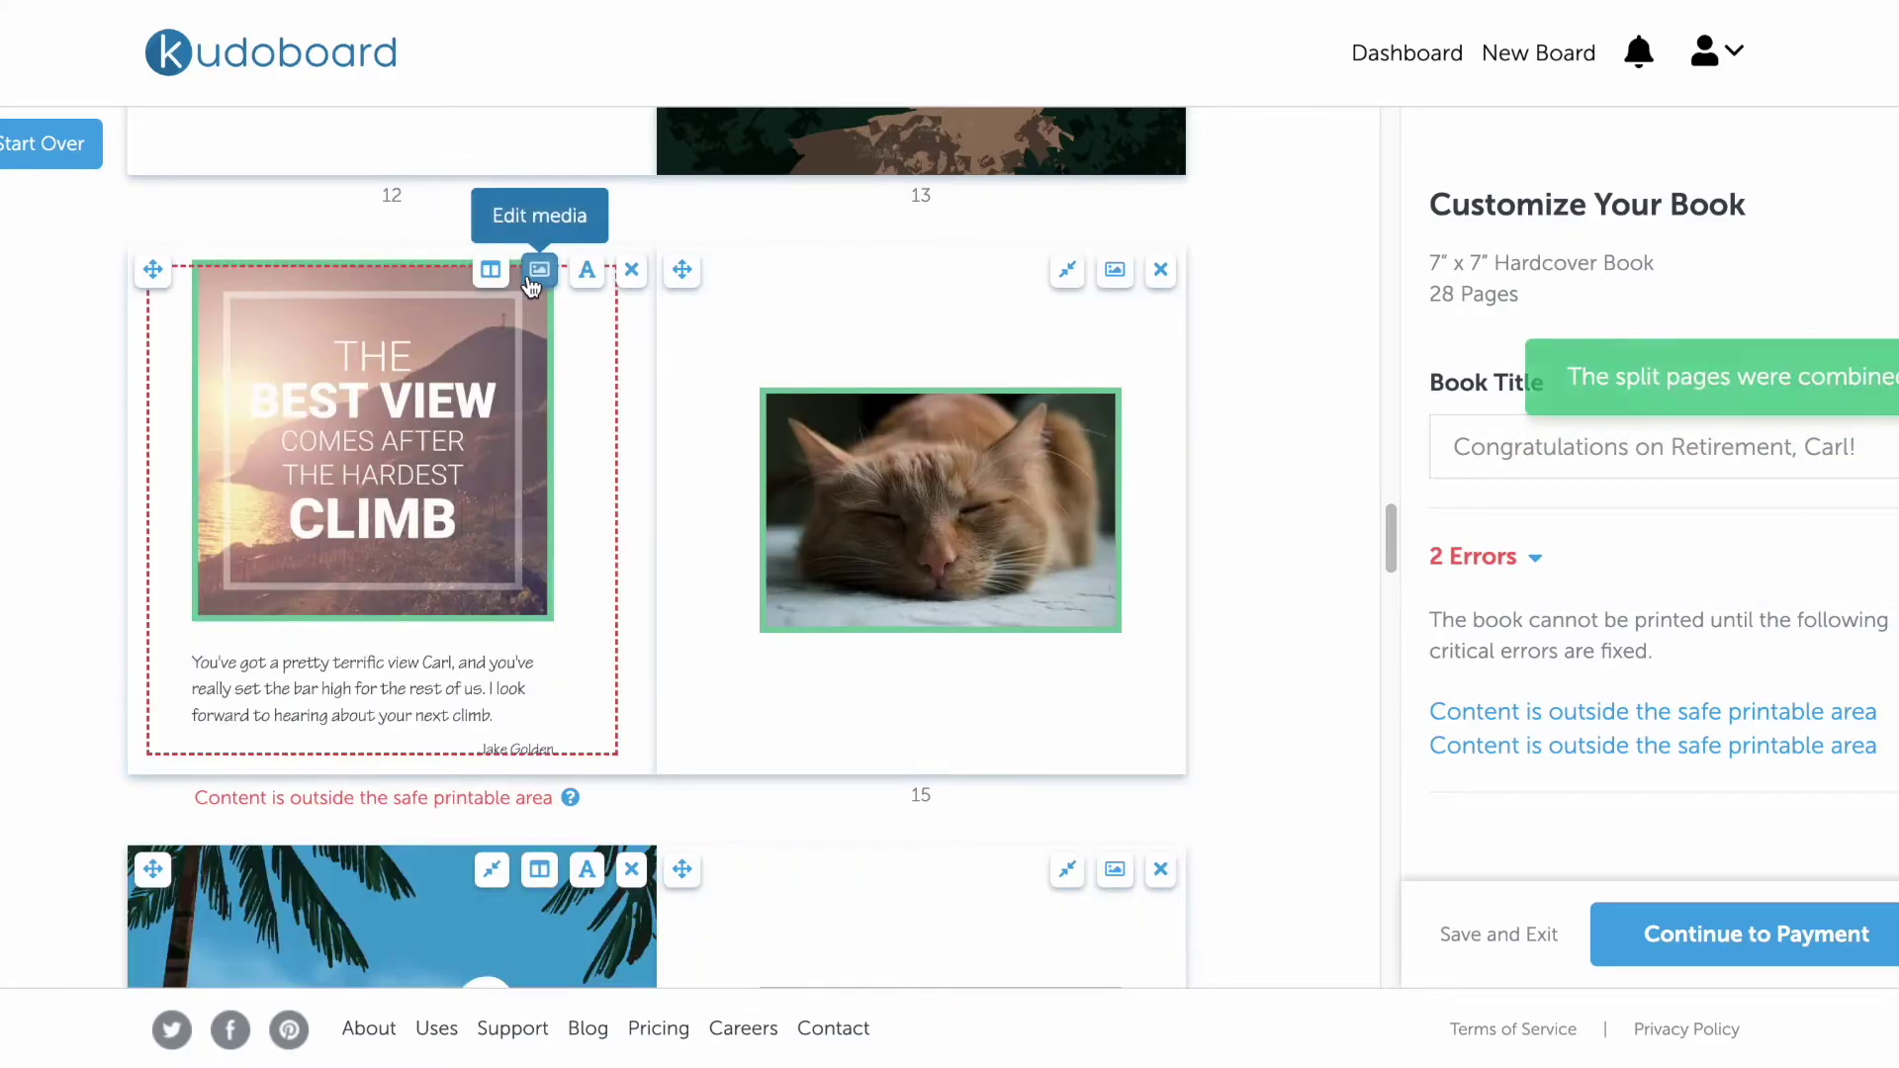
pyautogui.click(488, 274)
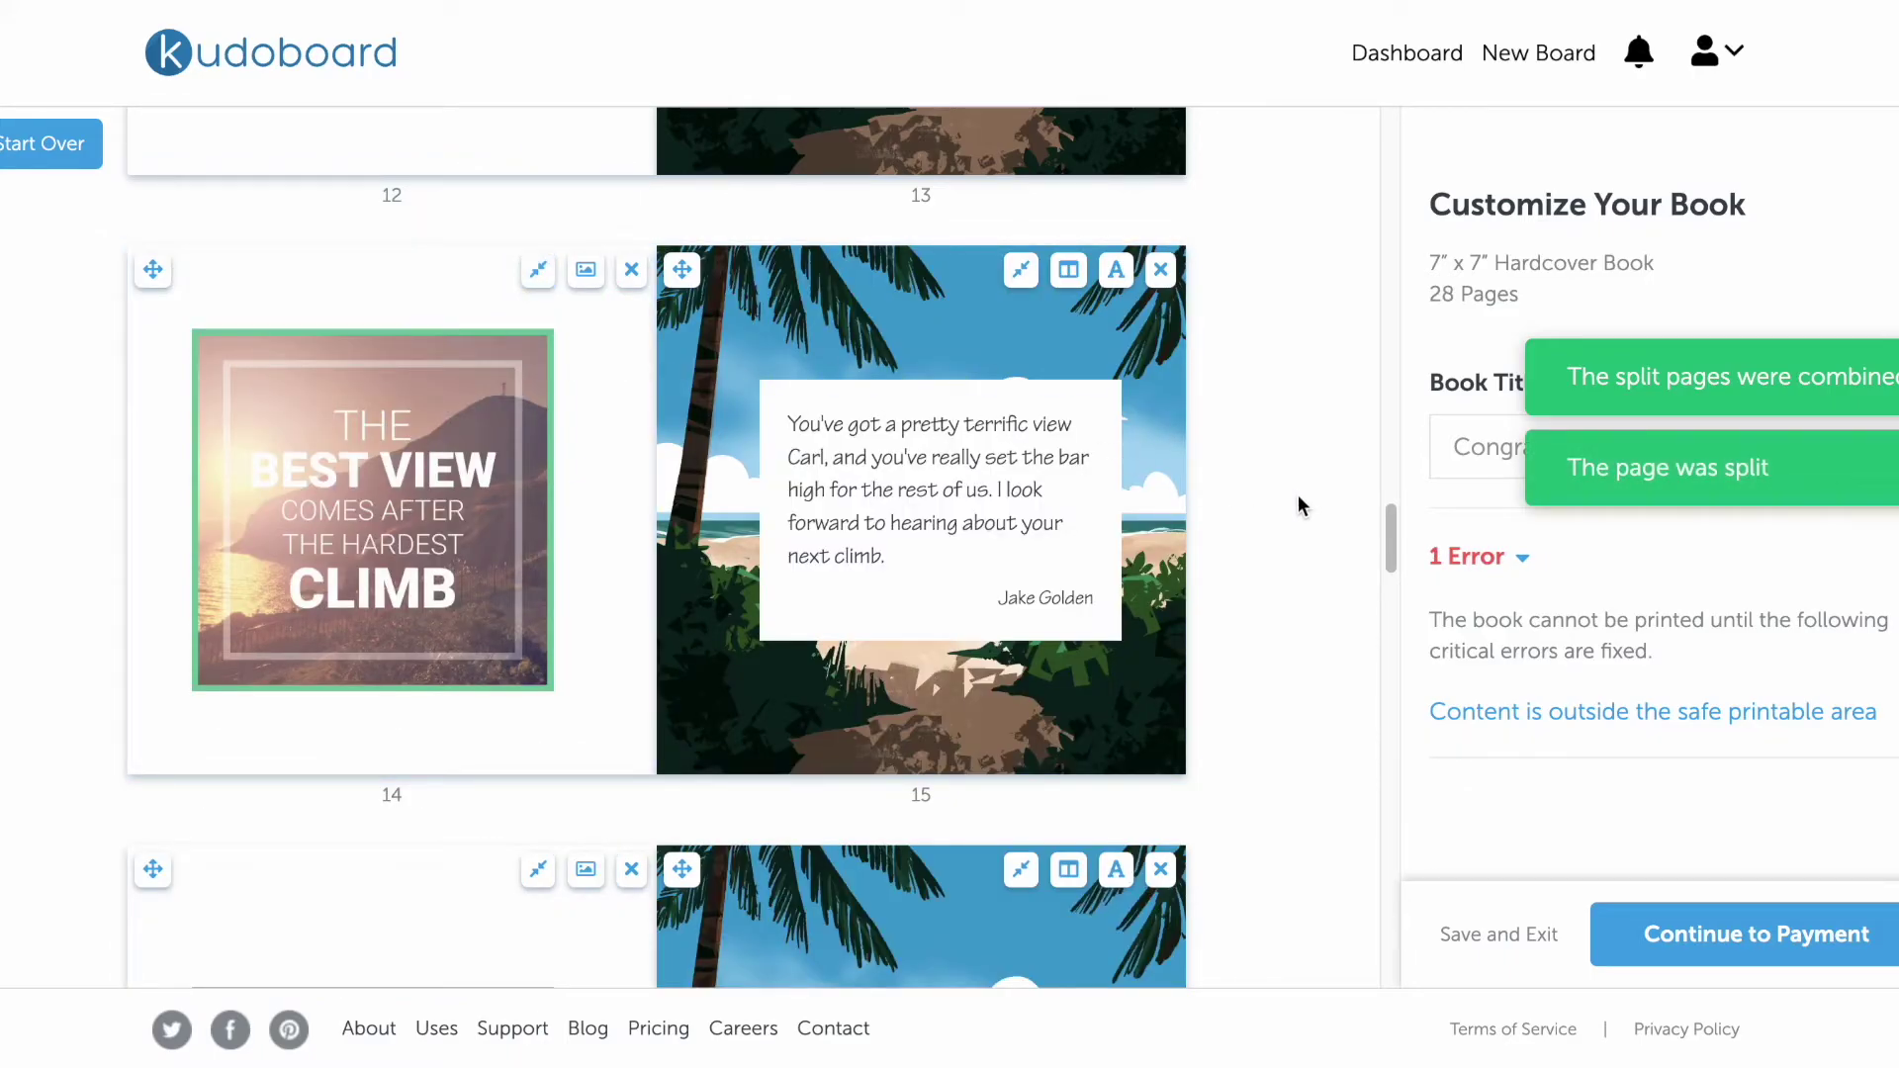
pyautogui.click(1674, 716)
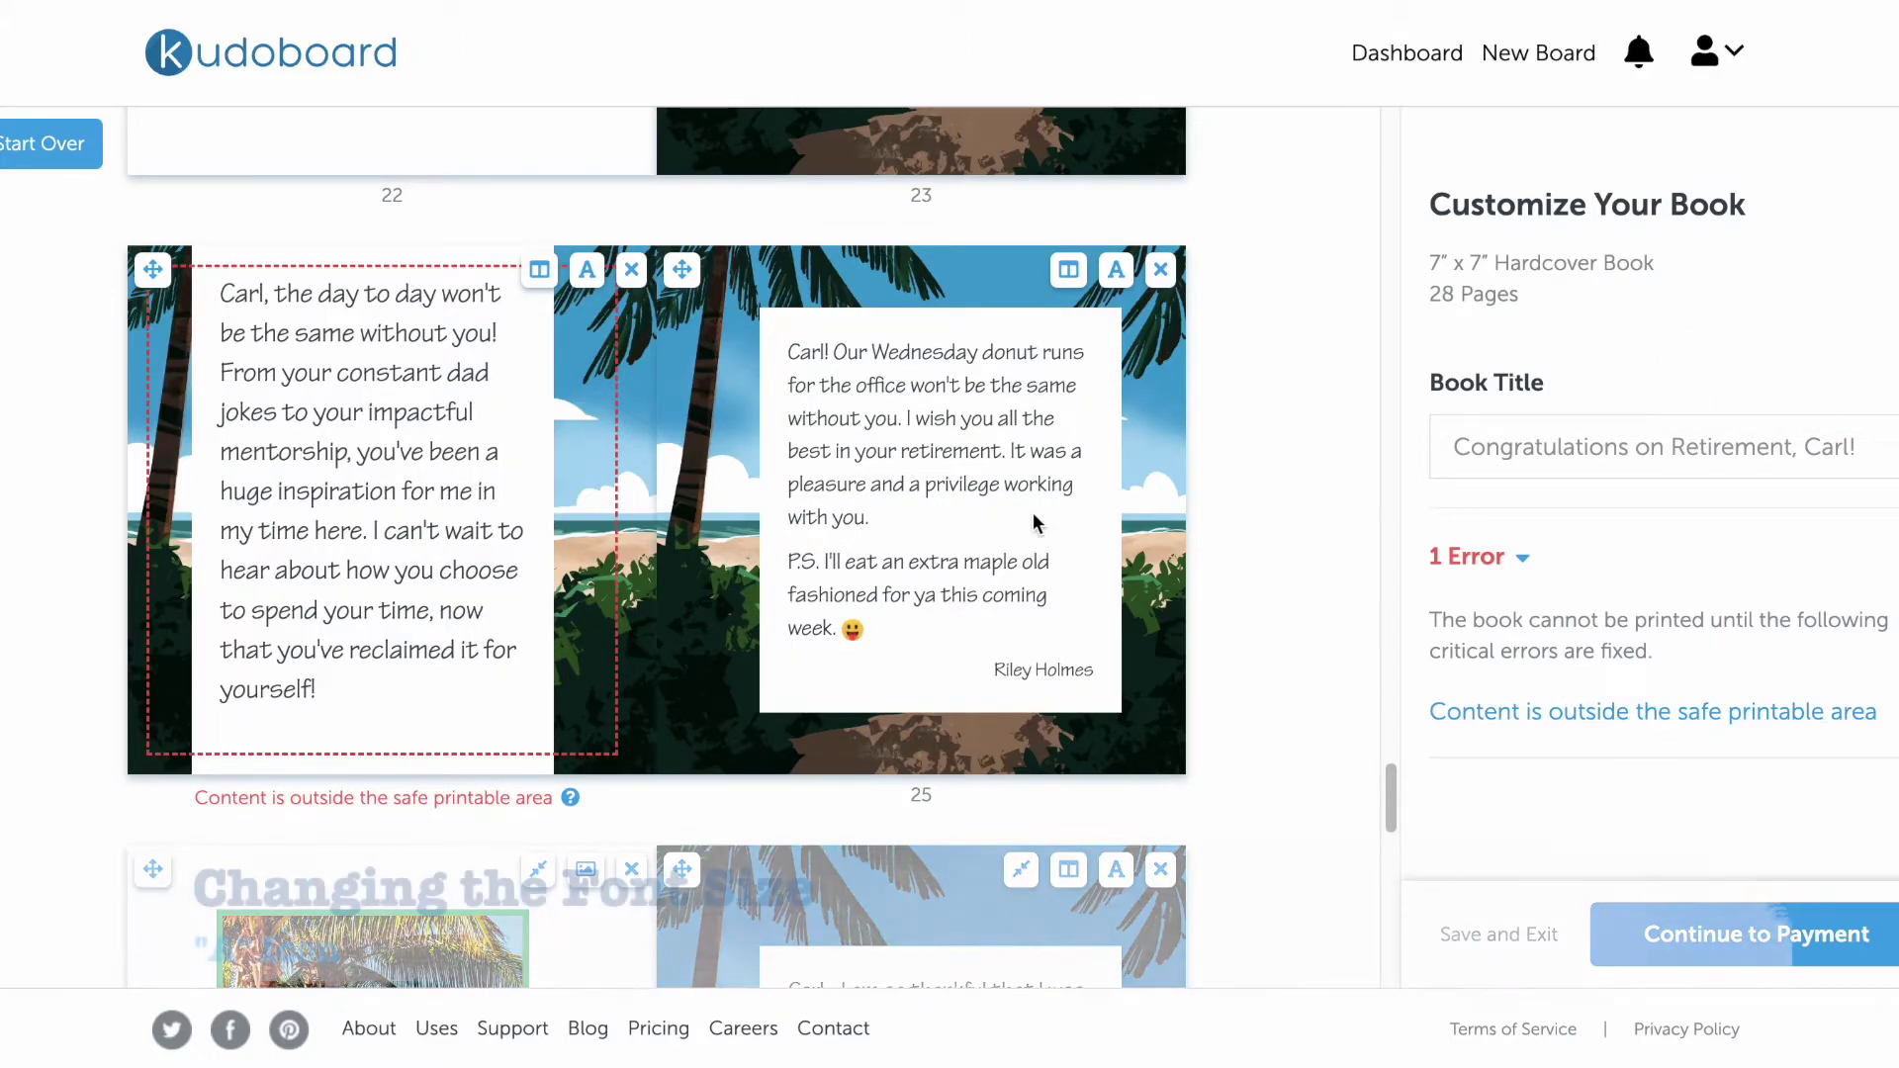
# Set page 24's farewell message to a 20pt font size
pyautogui.click(588, 271)
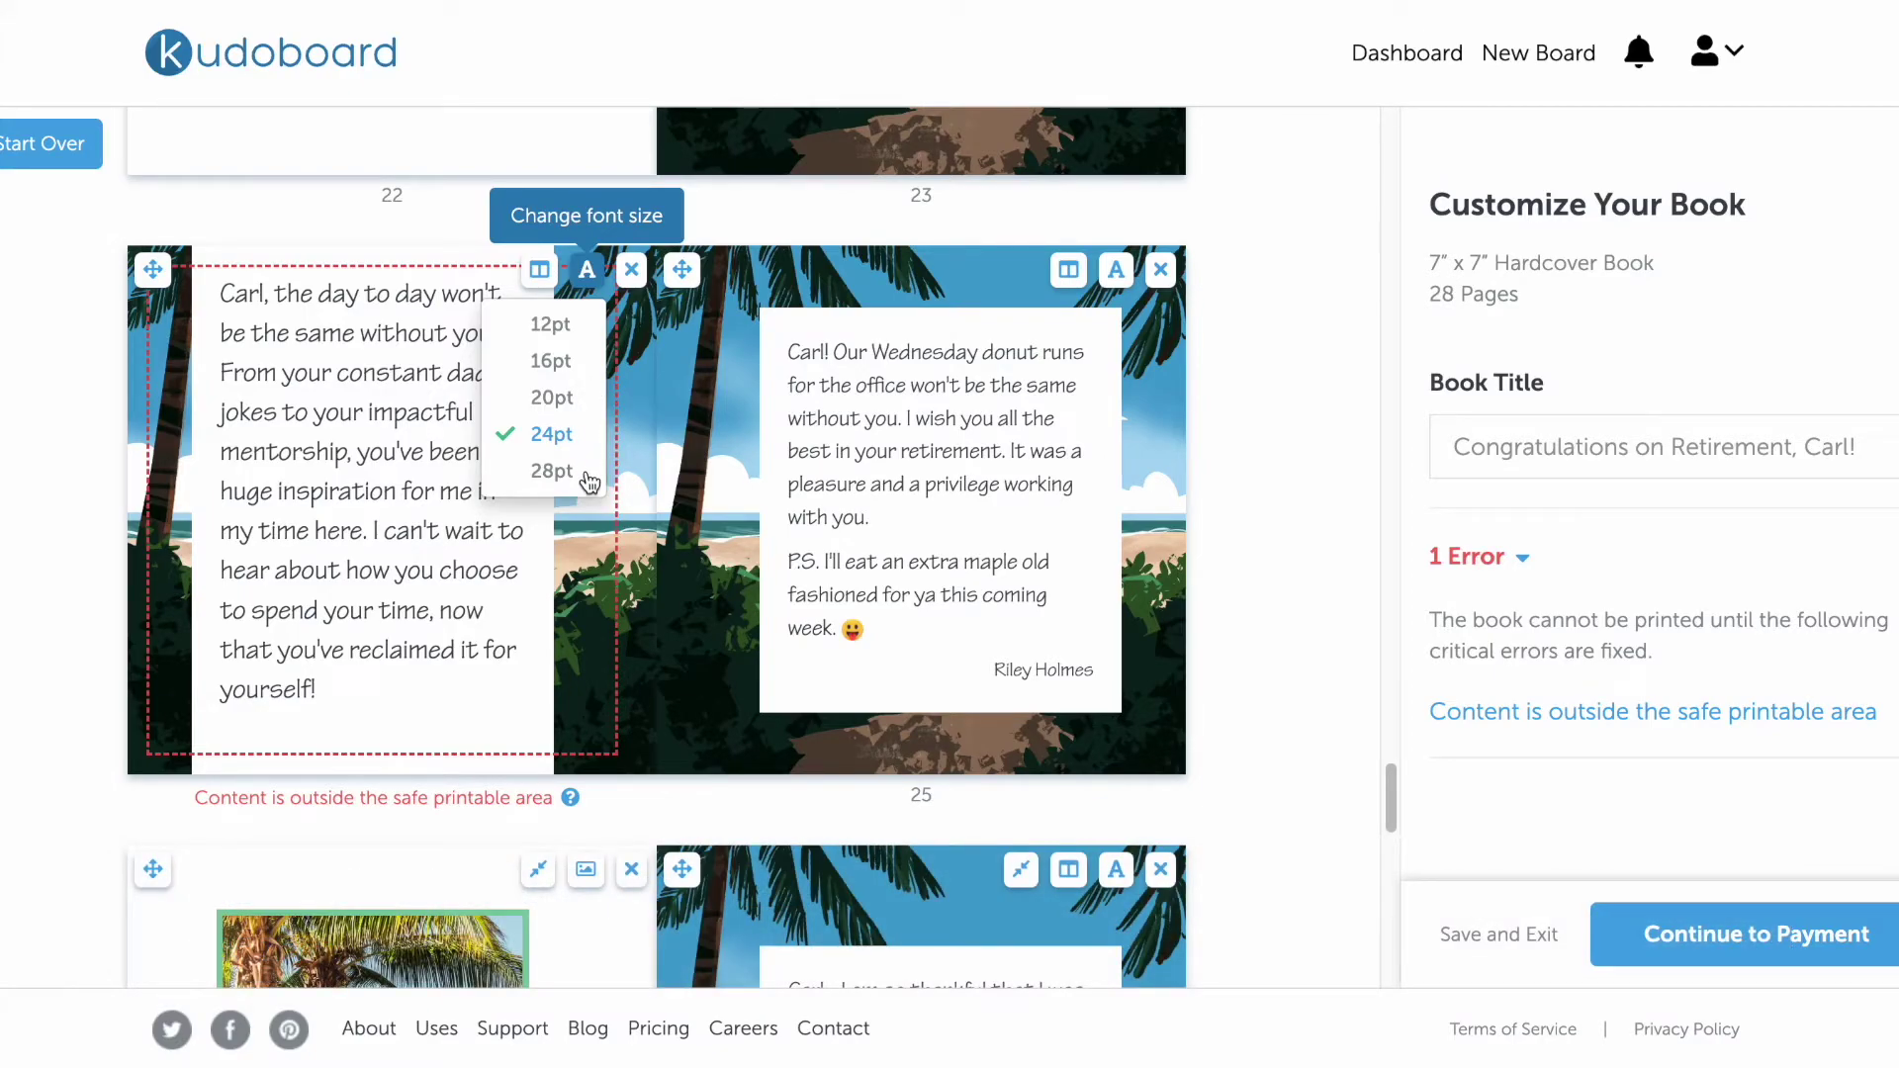
pyautogui.click(552, 398)
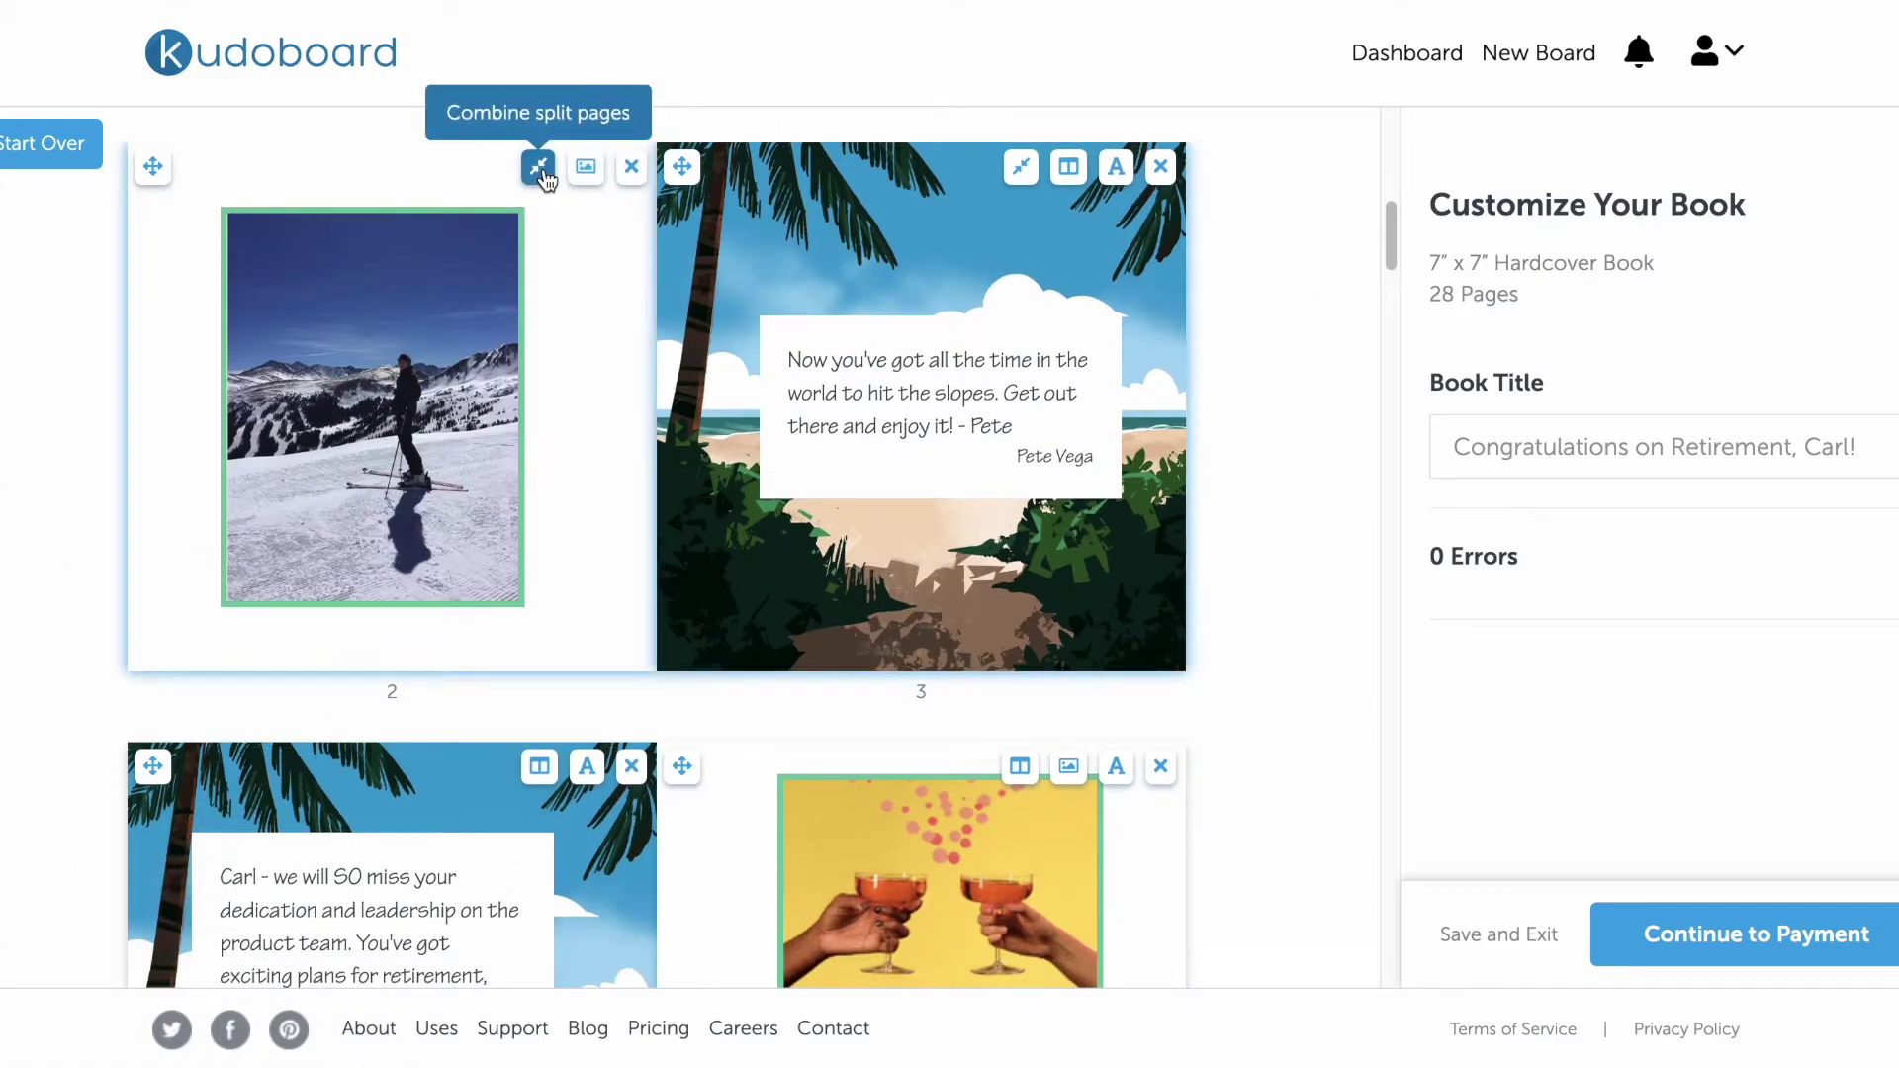
# Make page 2's skier photo fill the page and set page 9's message to 24pt
pyautogui.click(586, 173)
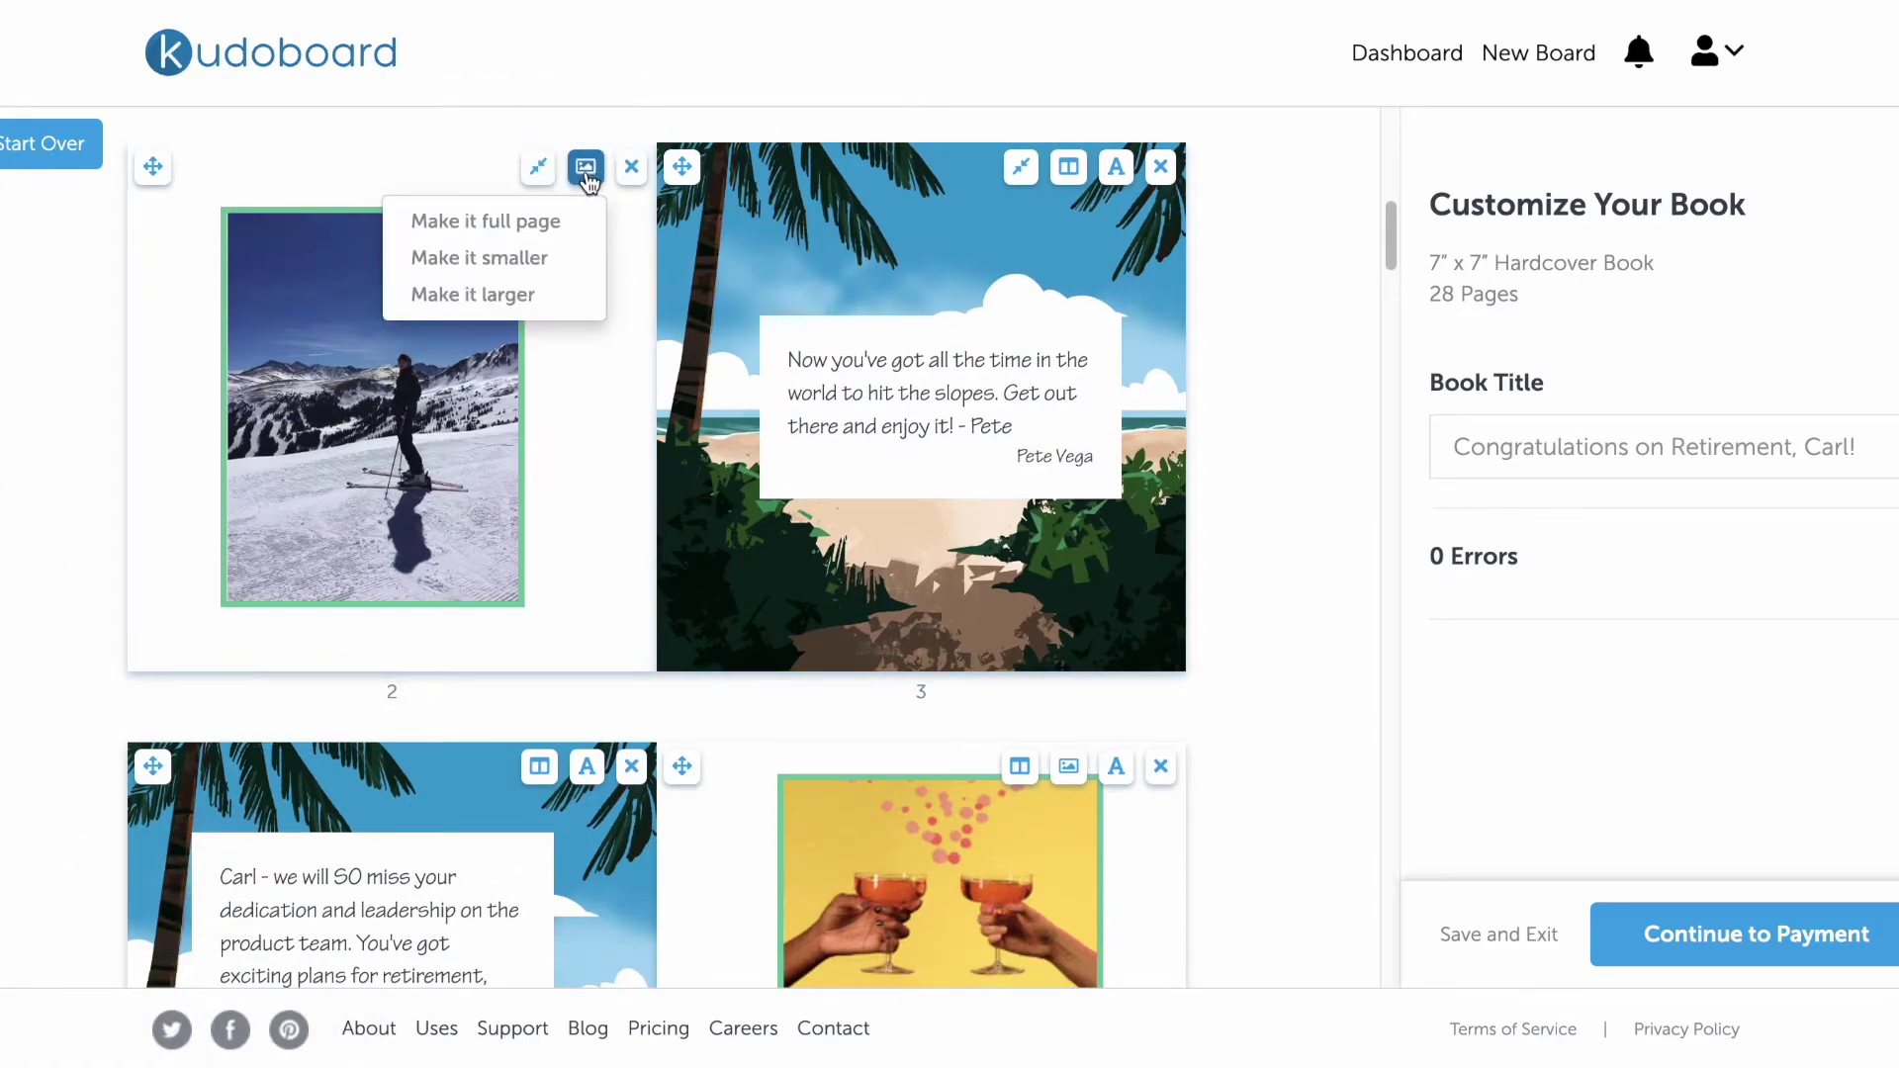
pyautogui.click(486, 220)
pyautogui.scroll(-2, 1351, 546)
pyautogui.scroll(-1, 1351, 546)
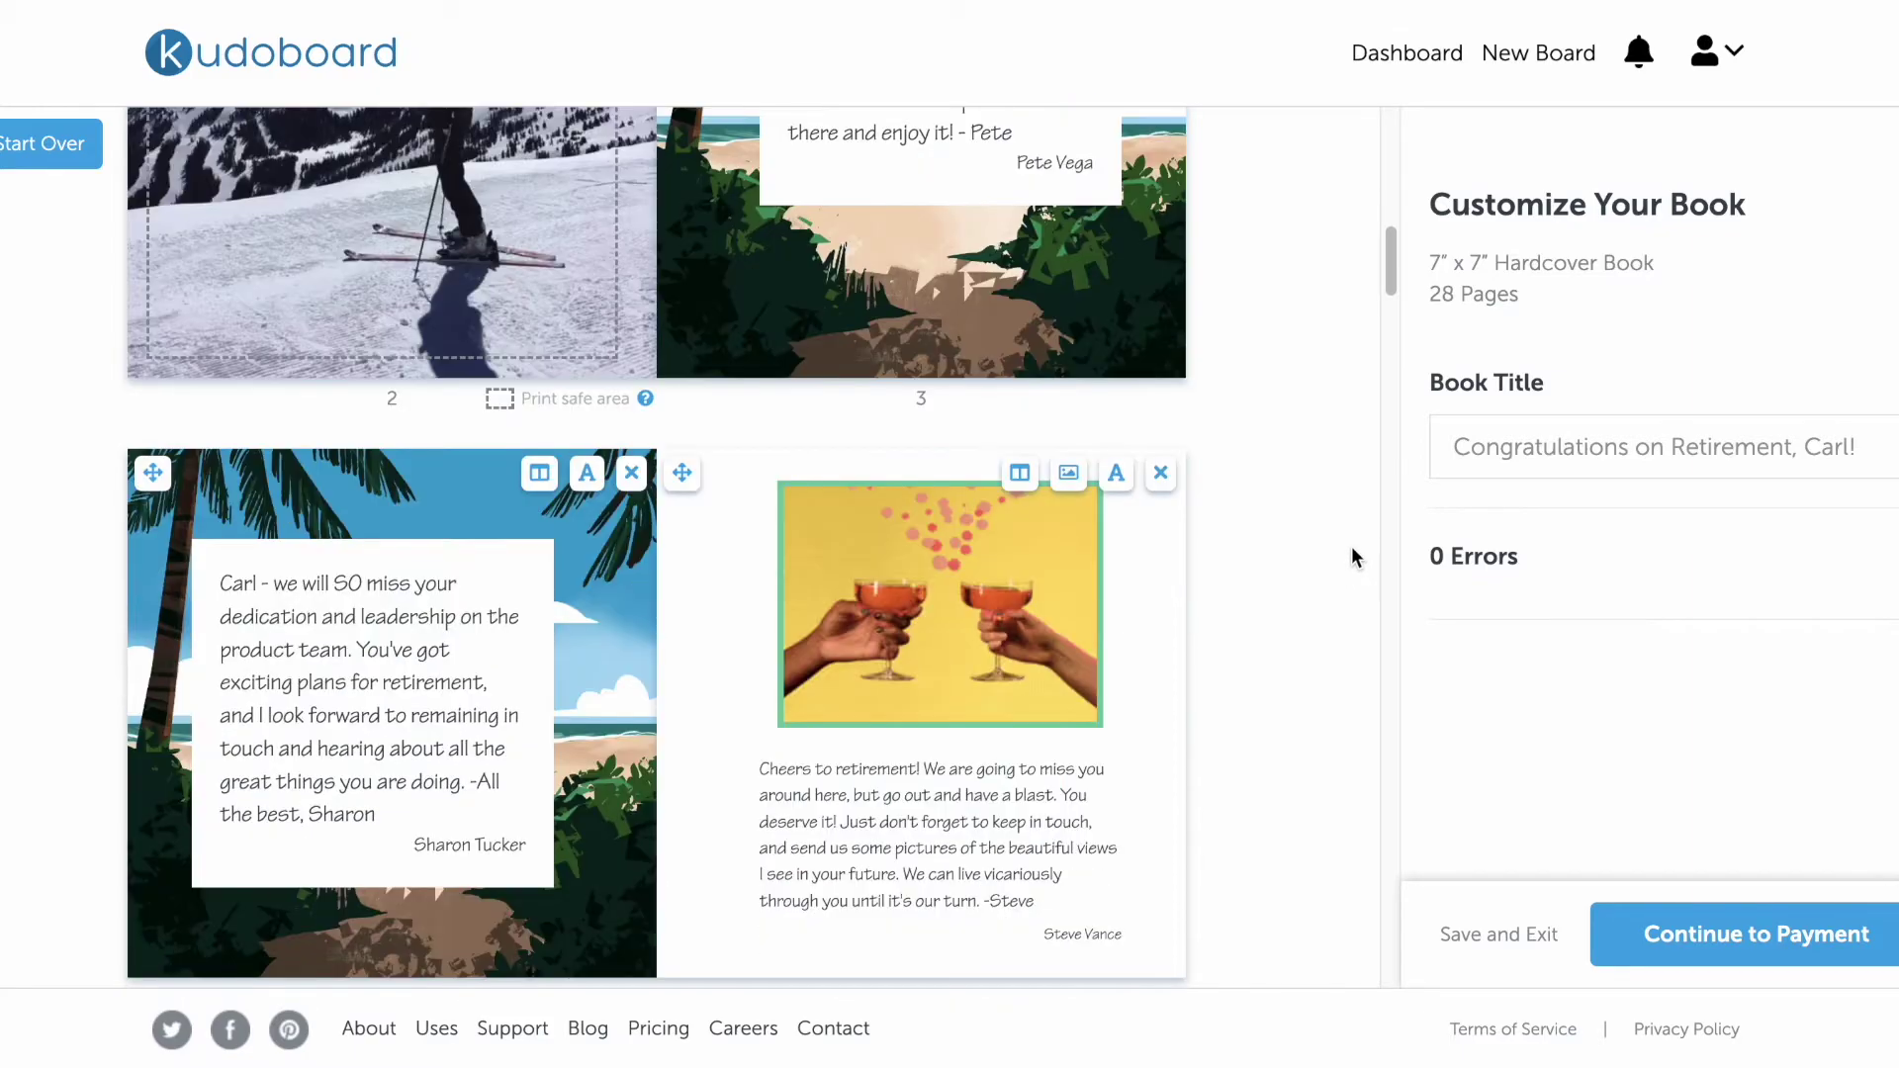
pyautogui.scroll(-4, 1351, 545)
pyautogui.scroll(-4, 1351, 548)
pyautogui.scroll(-2, 1351, 548)
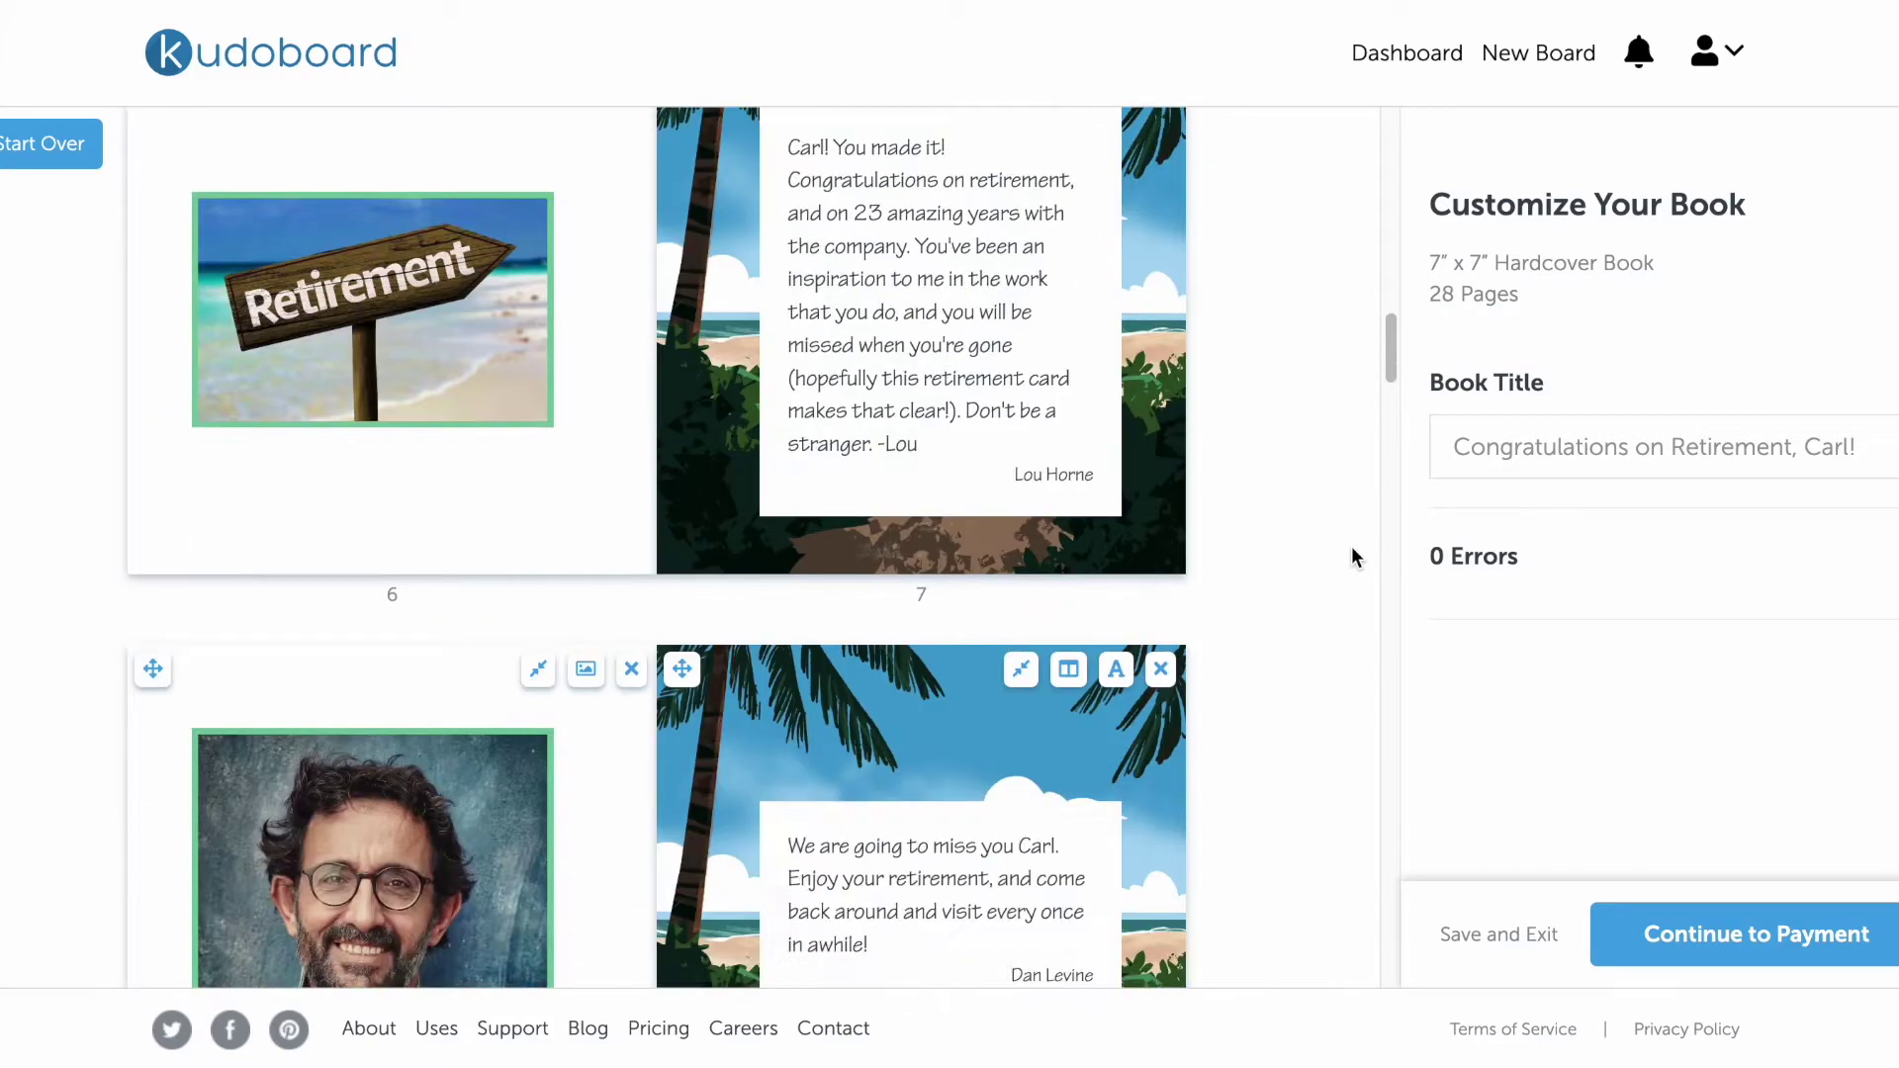
pyautogui.scroll(-4, 1351, 548)
pyautogui.click(1118, 245)
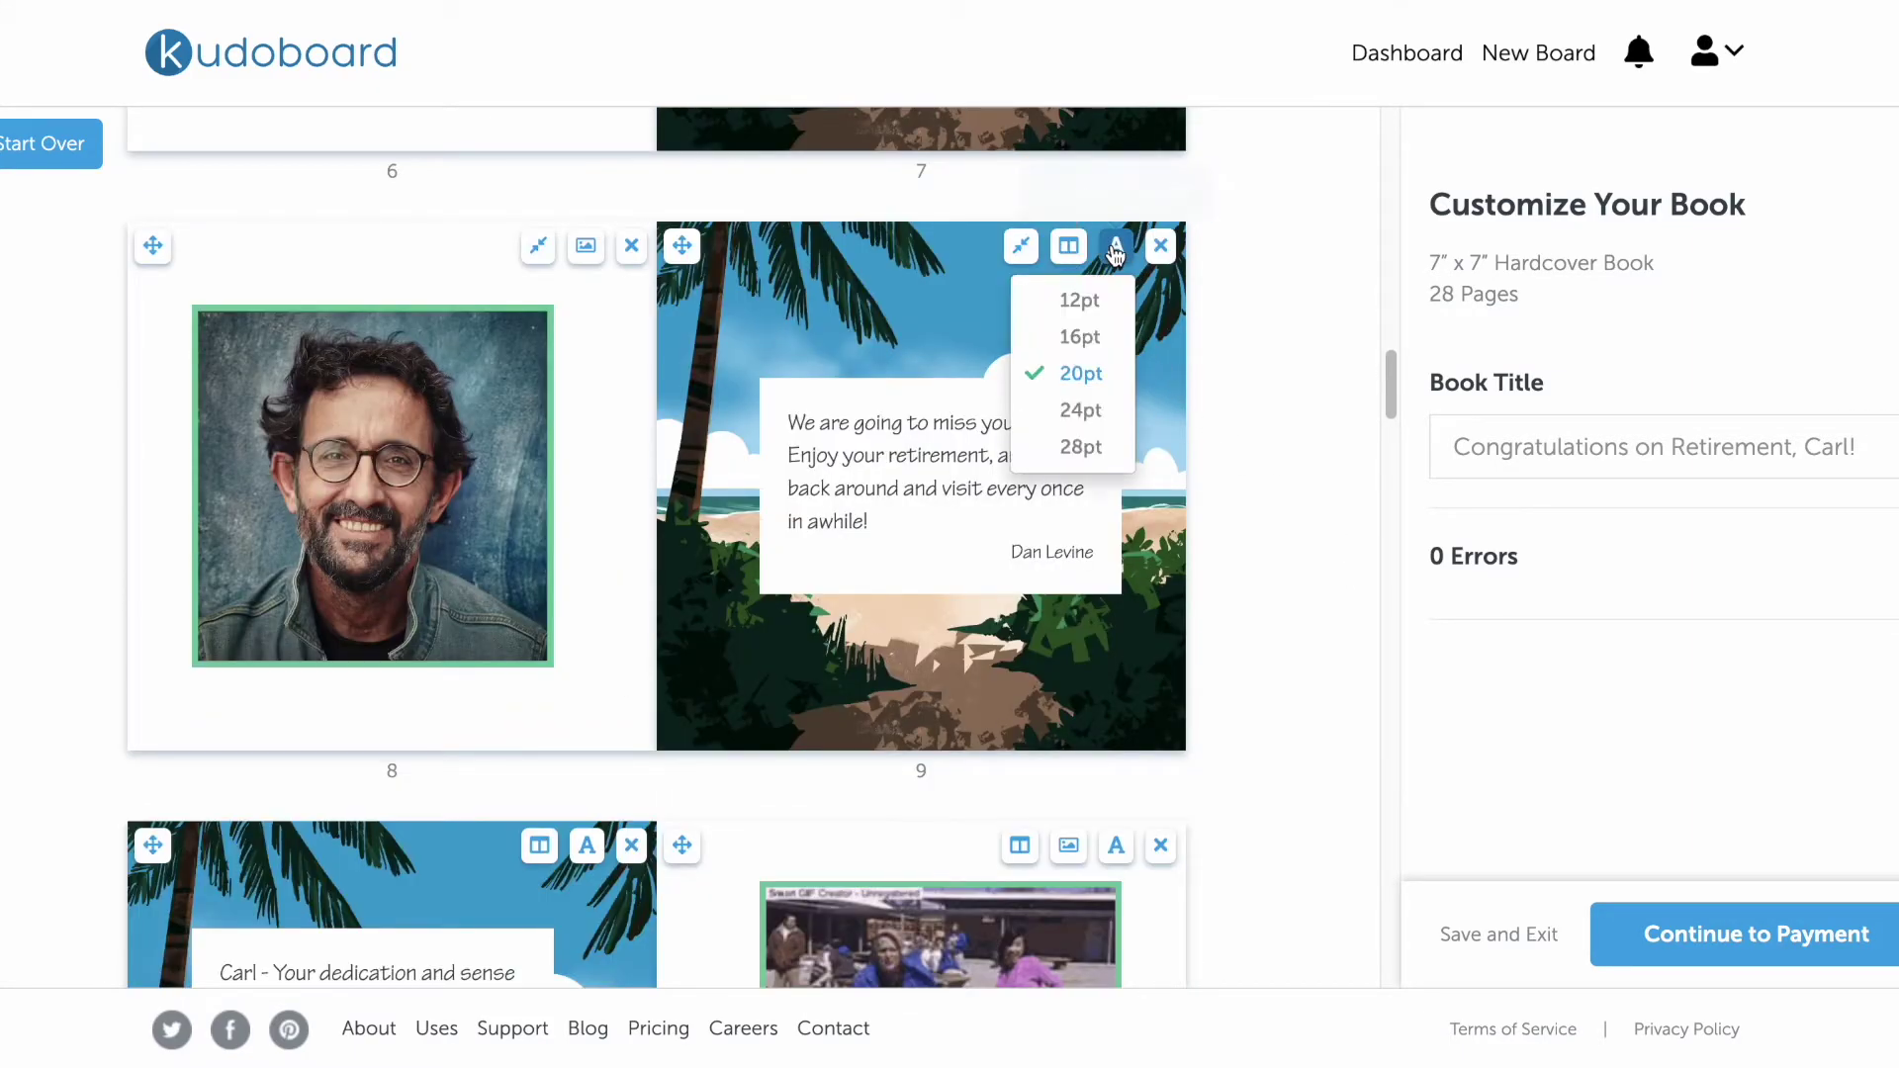
pyautogui.click(1081, 410)
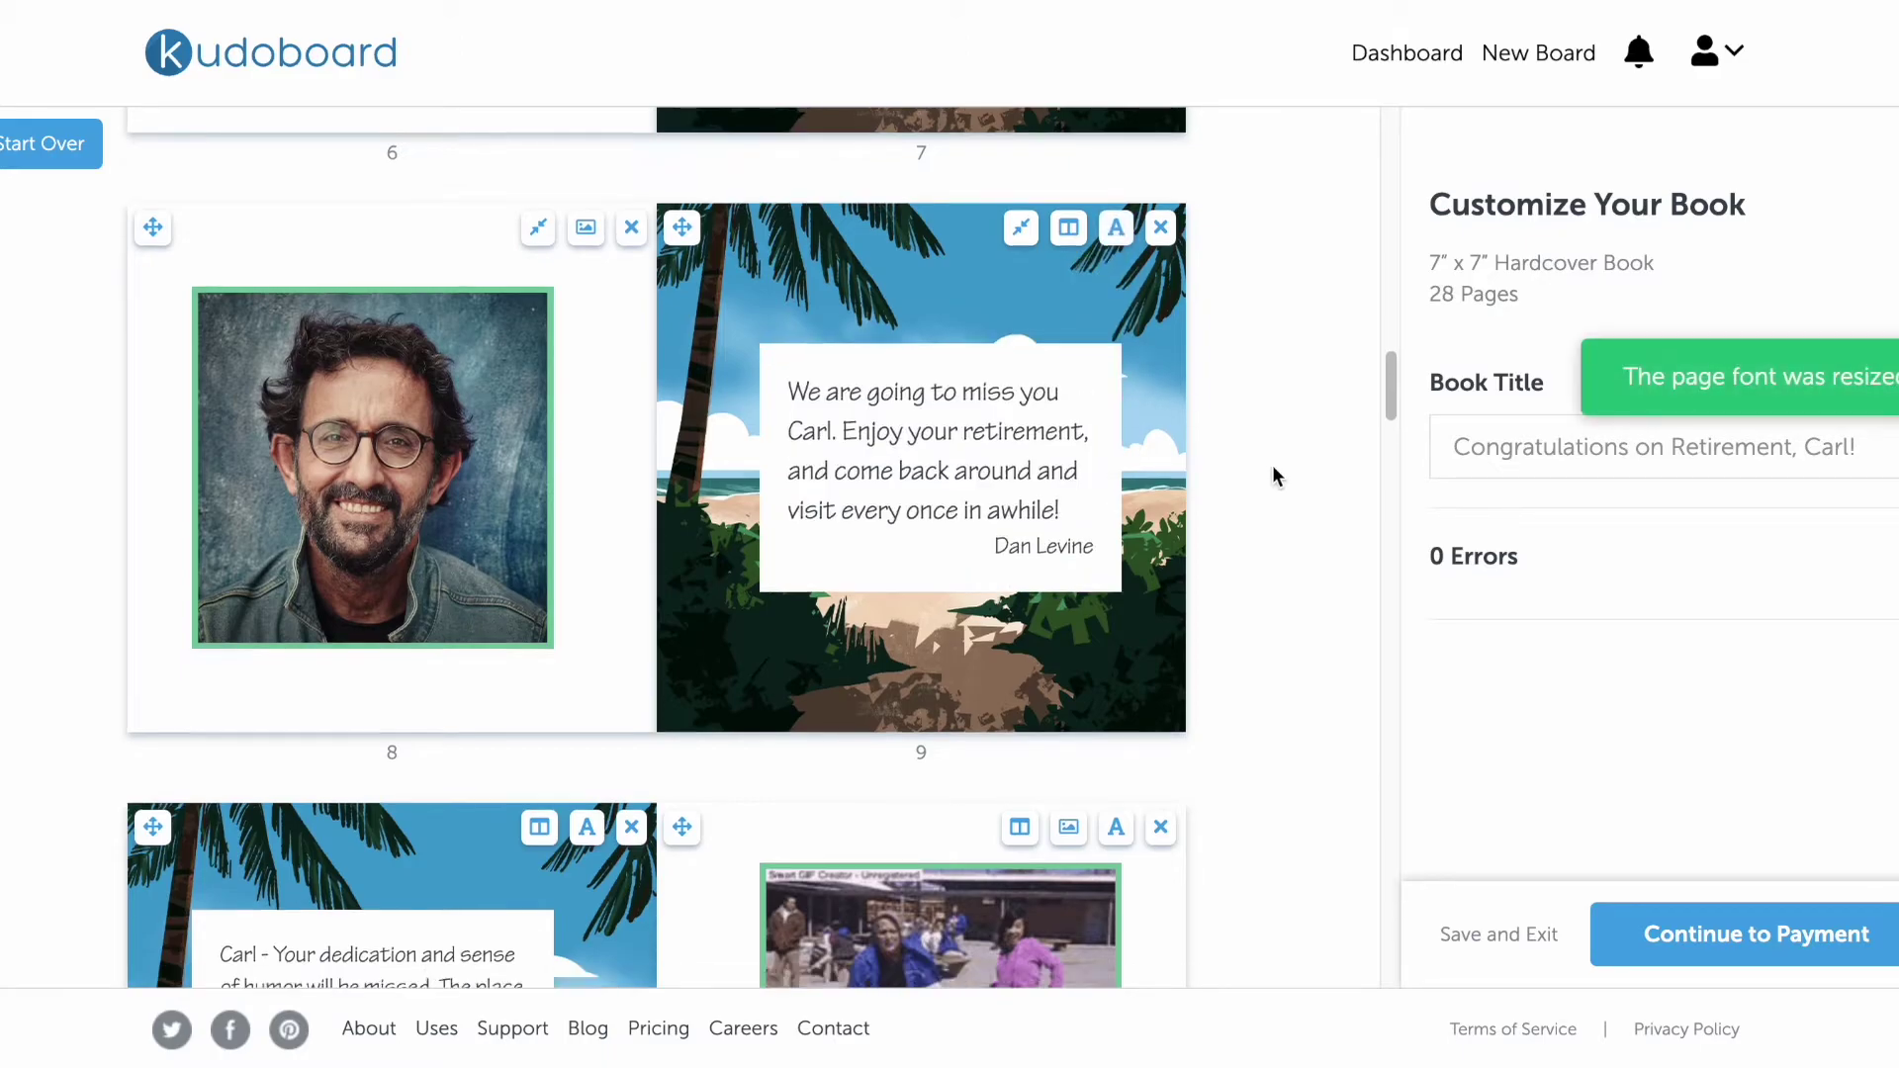
# Enlarge the photo on page 12
pyautogui.scroll(-5, 1274, 473)
pyautogui.scroll(-3, 1274, 473)
pyautogui.scroll(-2, 1274, 470)
pyautogui.scroll(-2, 1274, 470)
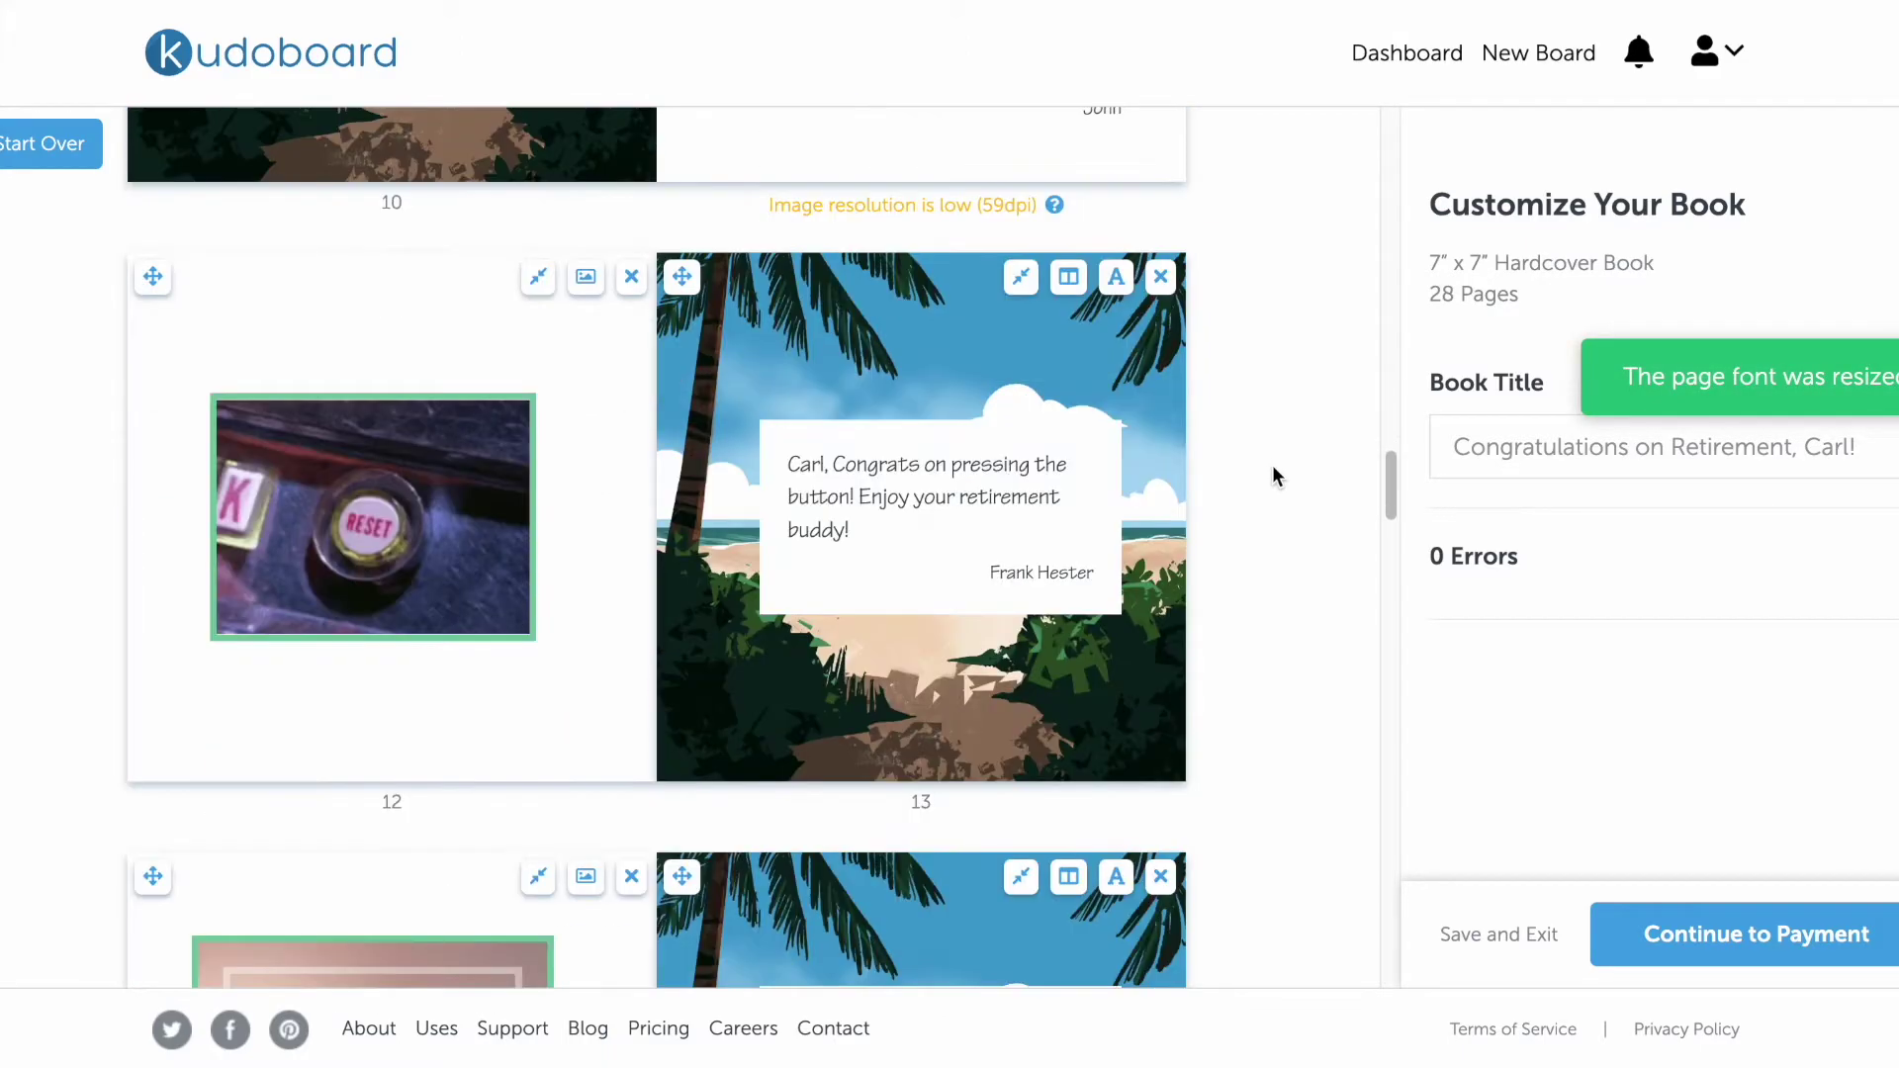
pyautogui.click(586, 279)
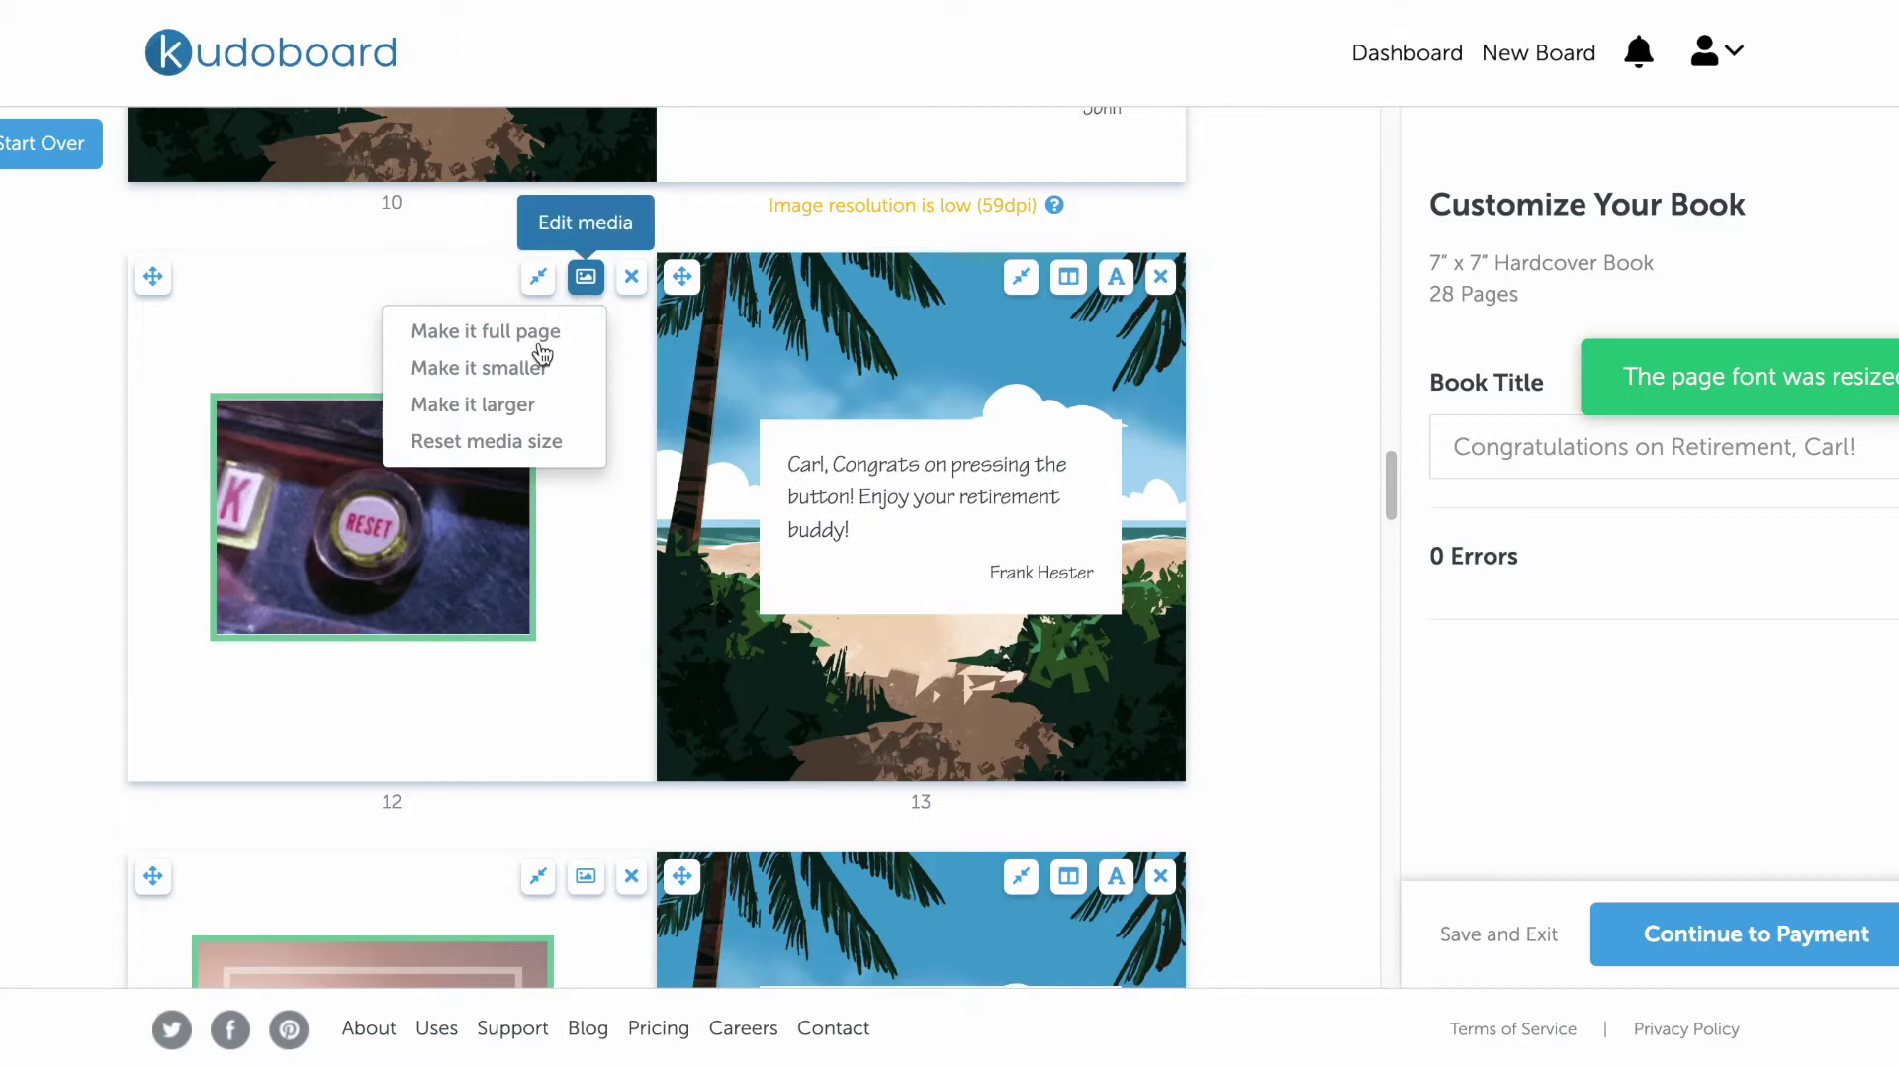
pyautogui.click(515, 406)
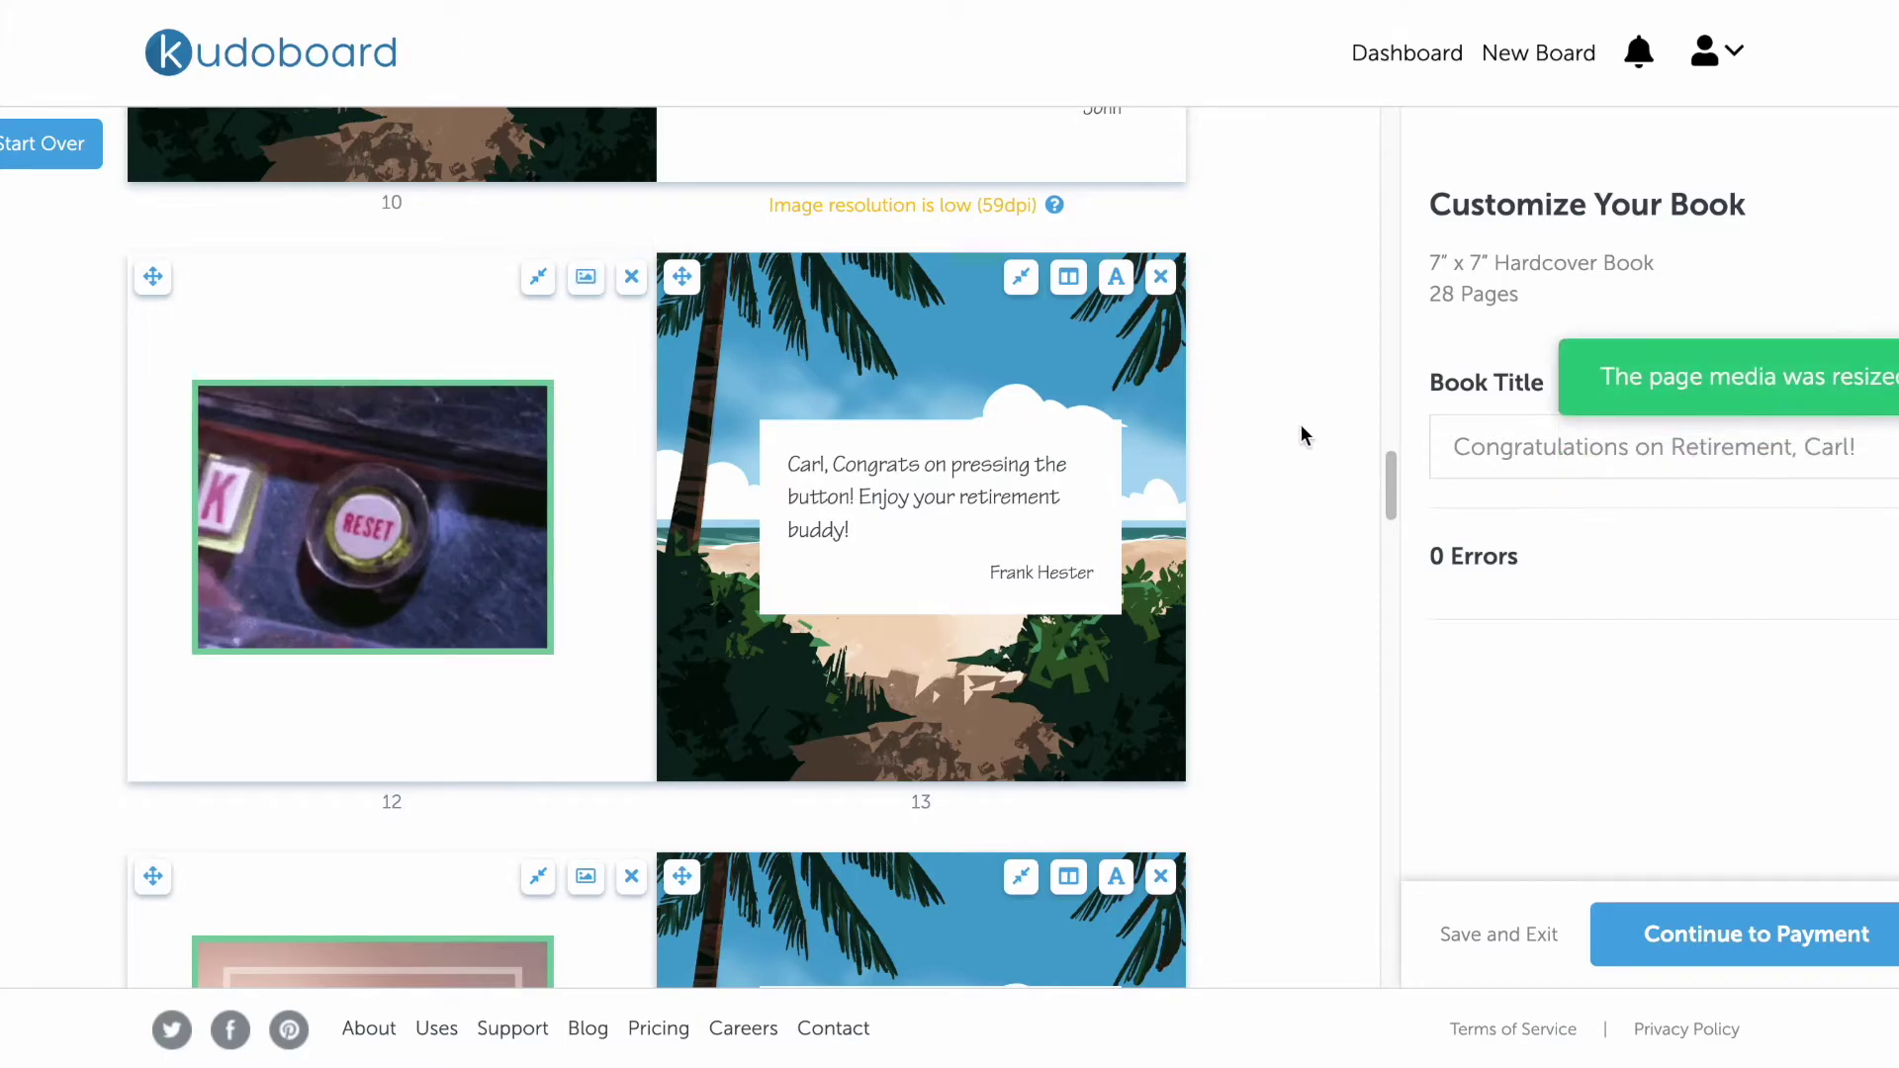
pyautogui.scroll(-1, 1302, 435)
pyautogui.scroll(-2, 1302, 425)
pyautogui.scroll(-1, 1302, 425)
pyautogui.scroll(-1, 1302, 425)
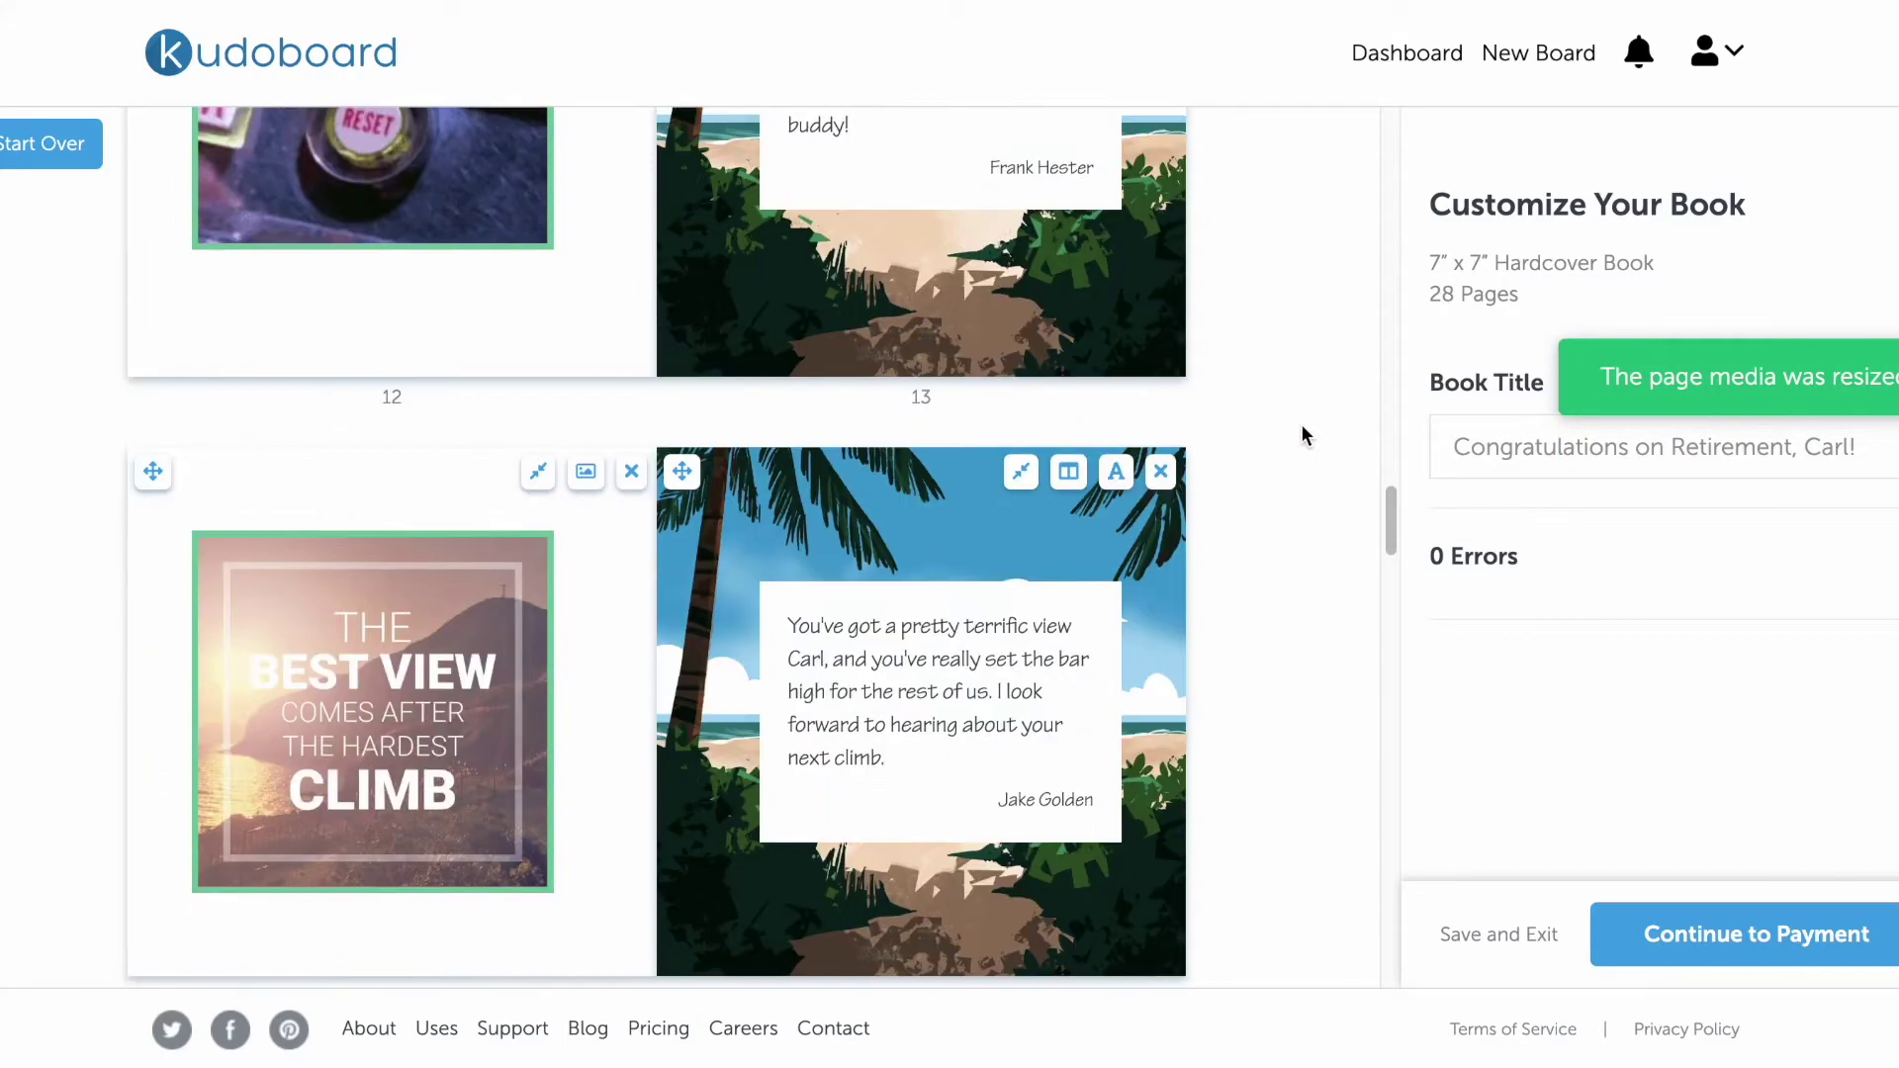
pyautogui.scroll(-1, 1302, 426)
pyautogui.scroll(-1, 1302, 436)
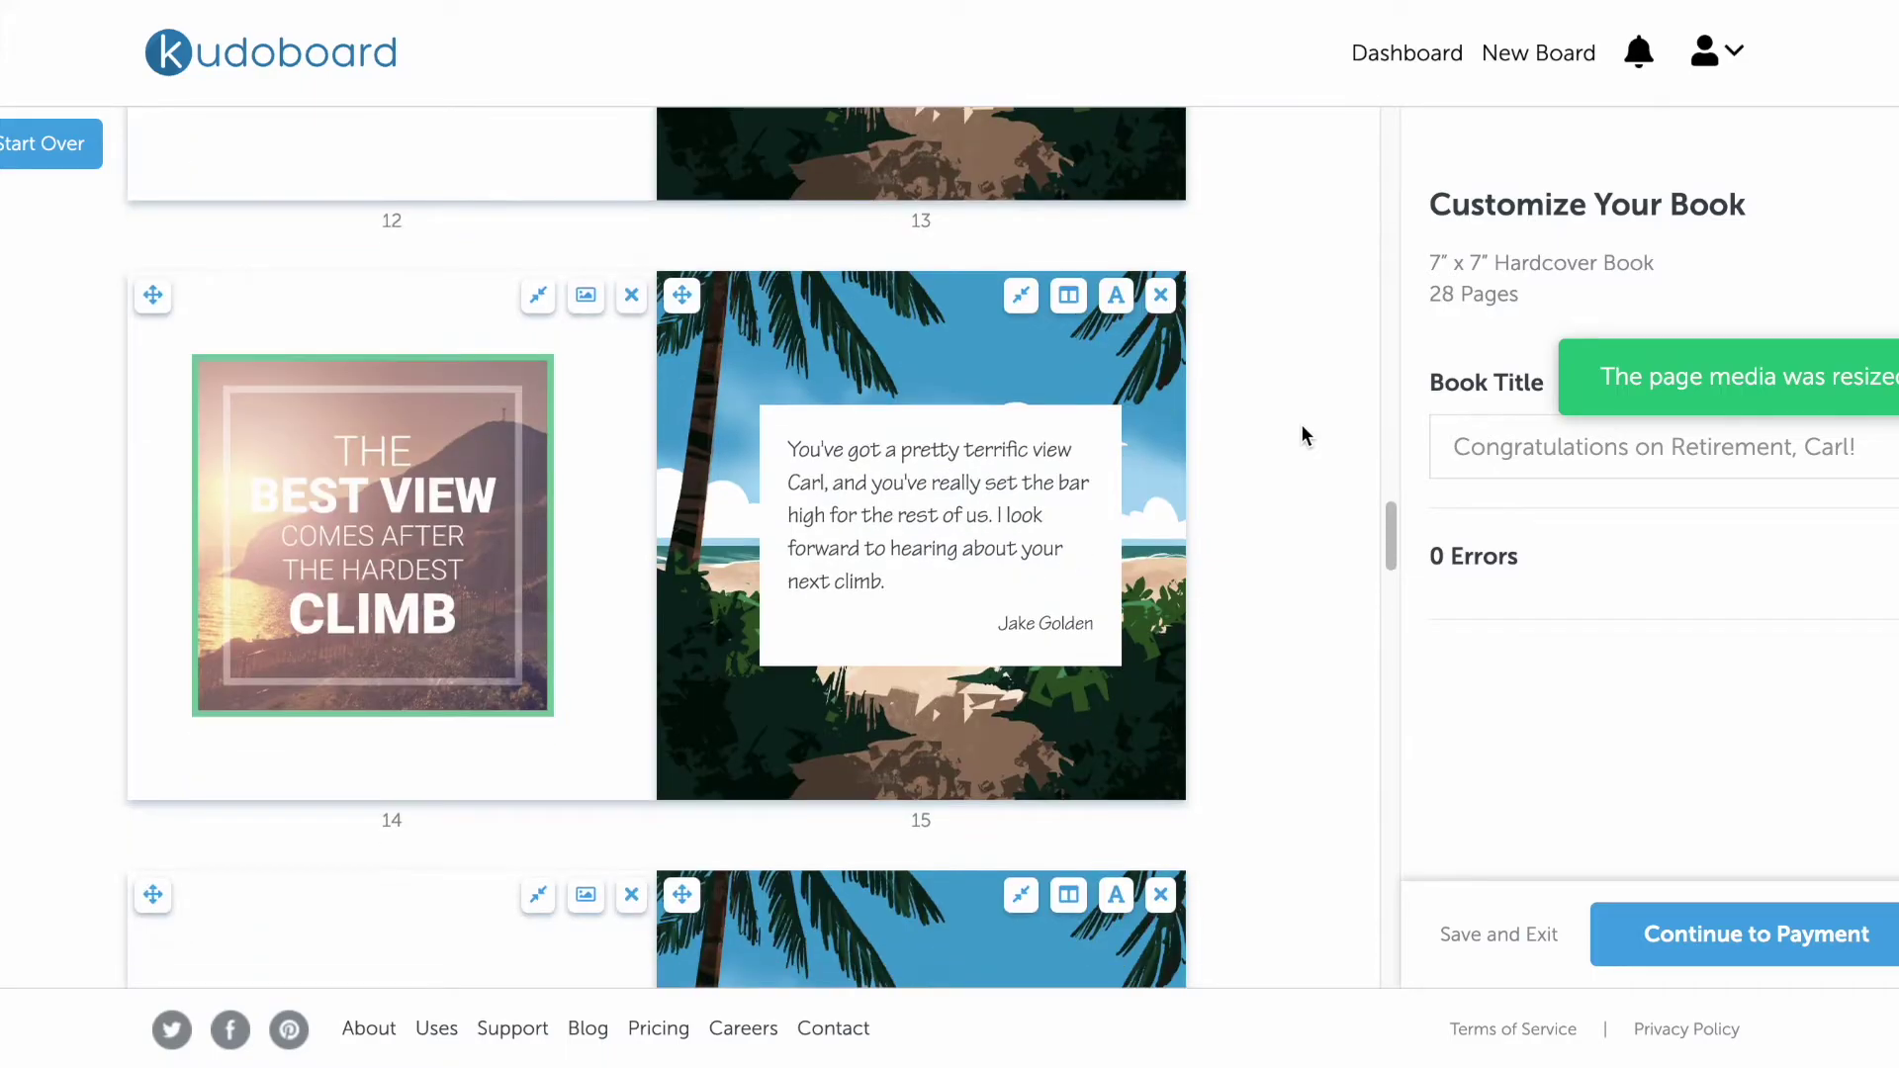
pyautogui.click(1116, 295)
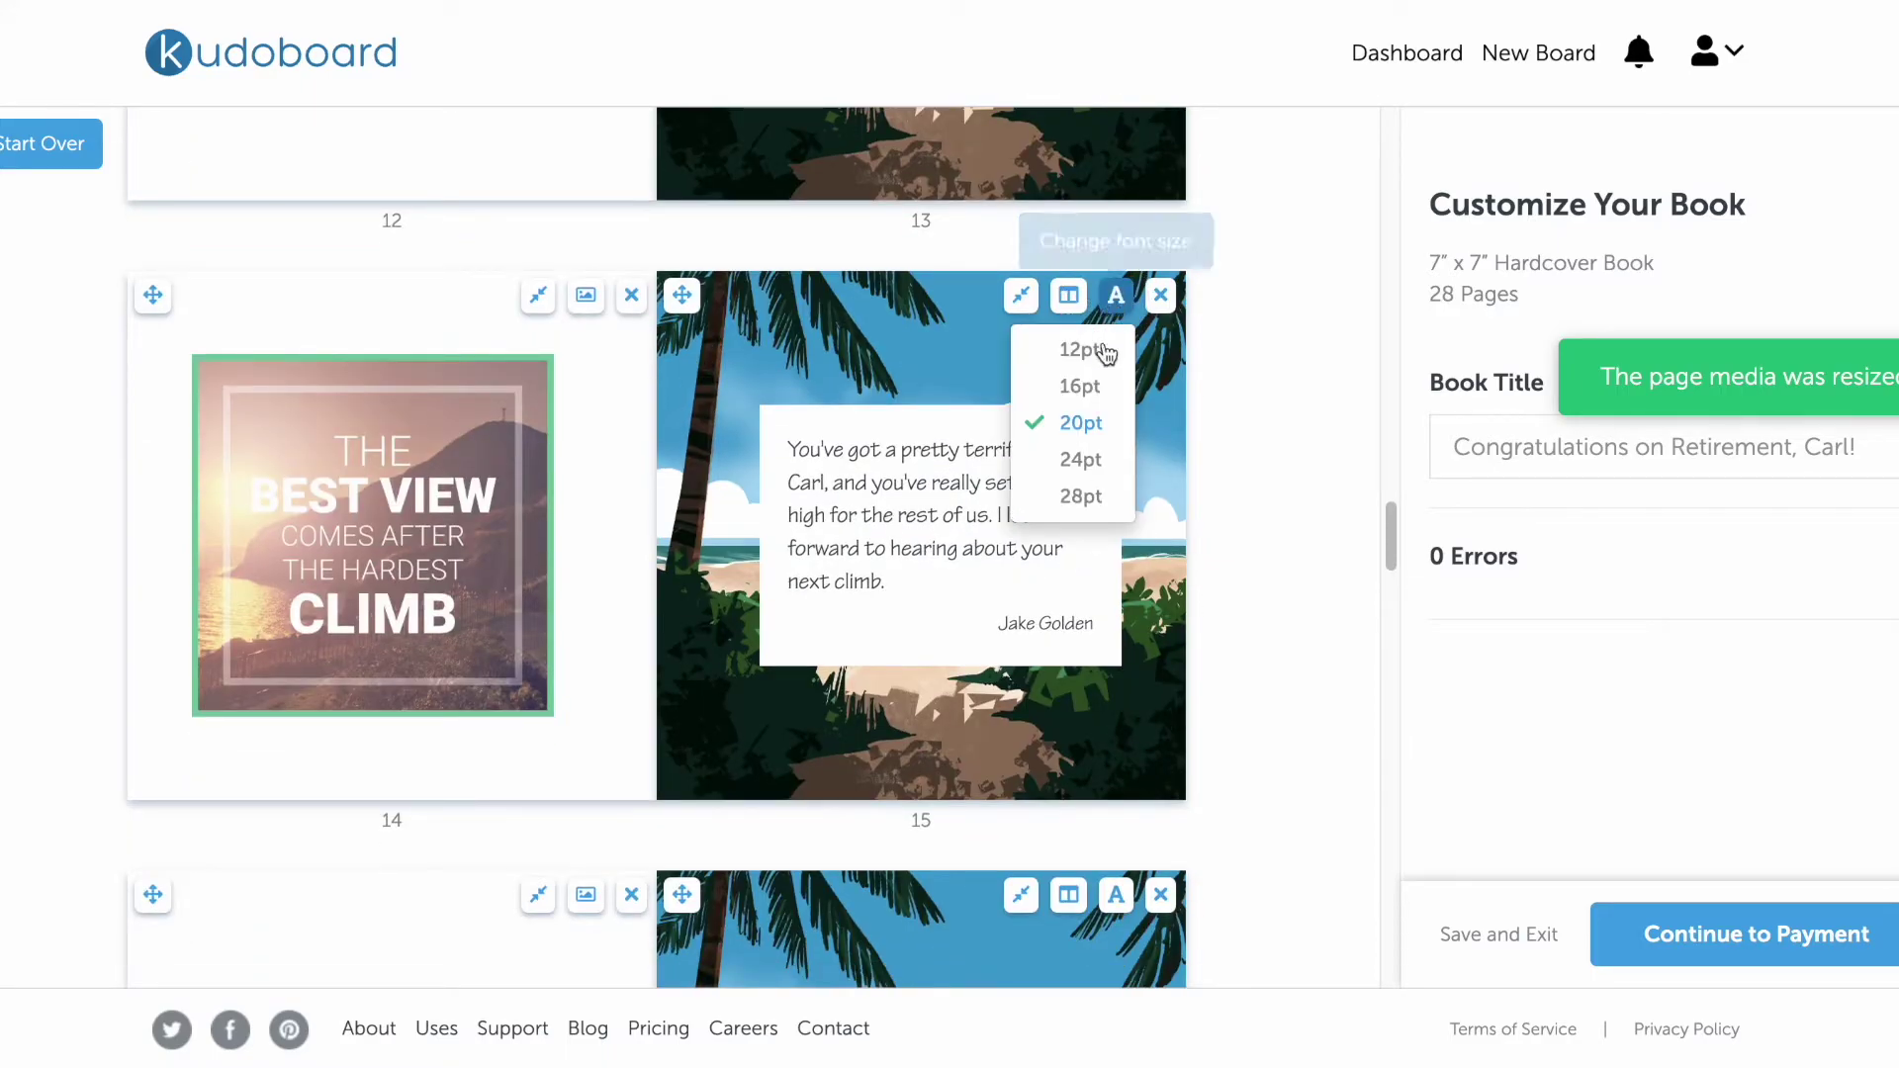
pyautogui.click(1080, 459)
pyautogui.scroll(-2, 1265, 445)
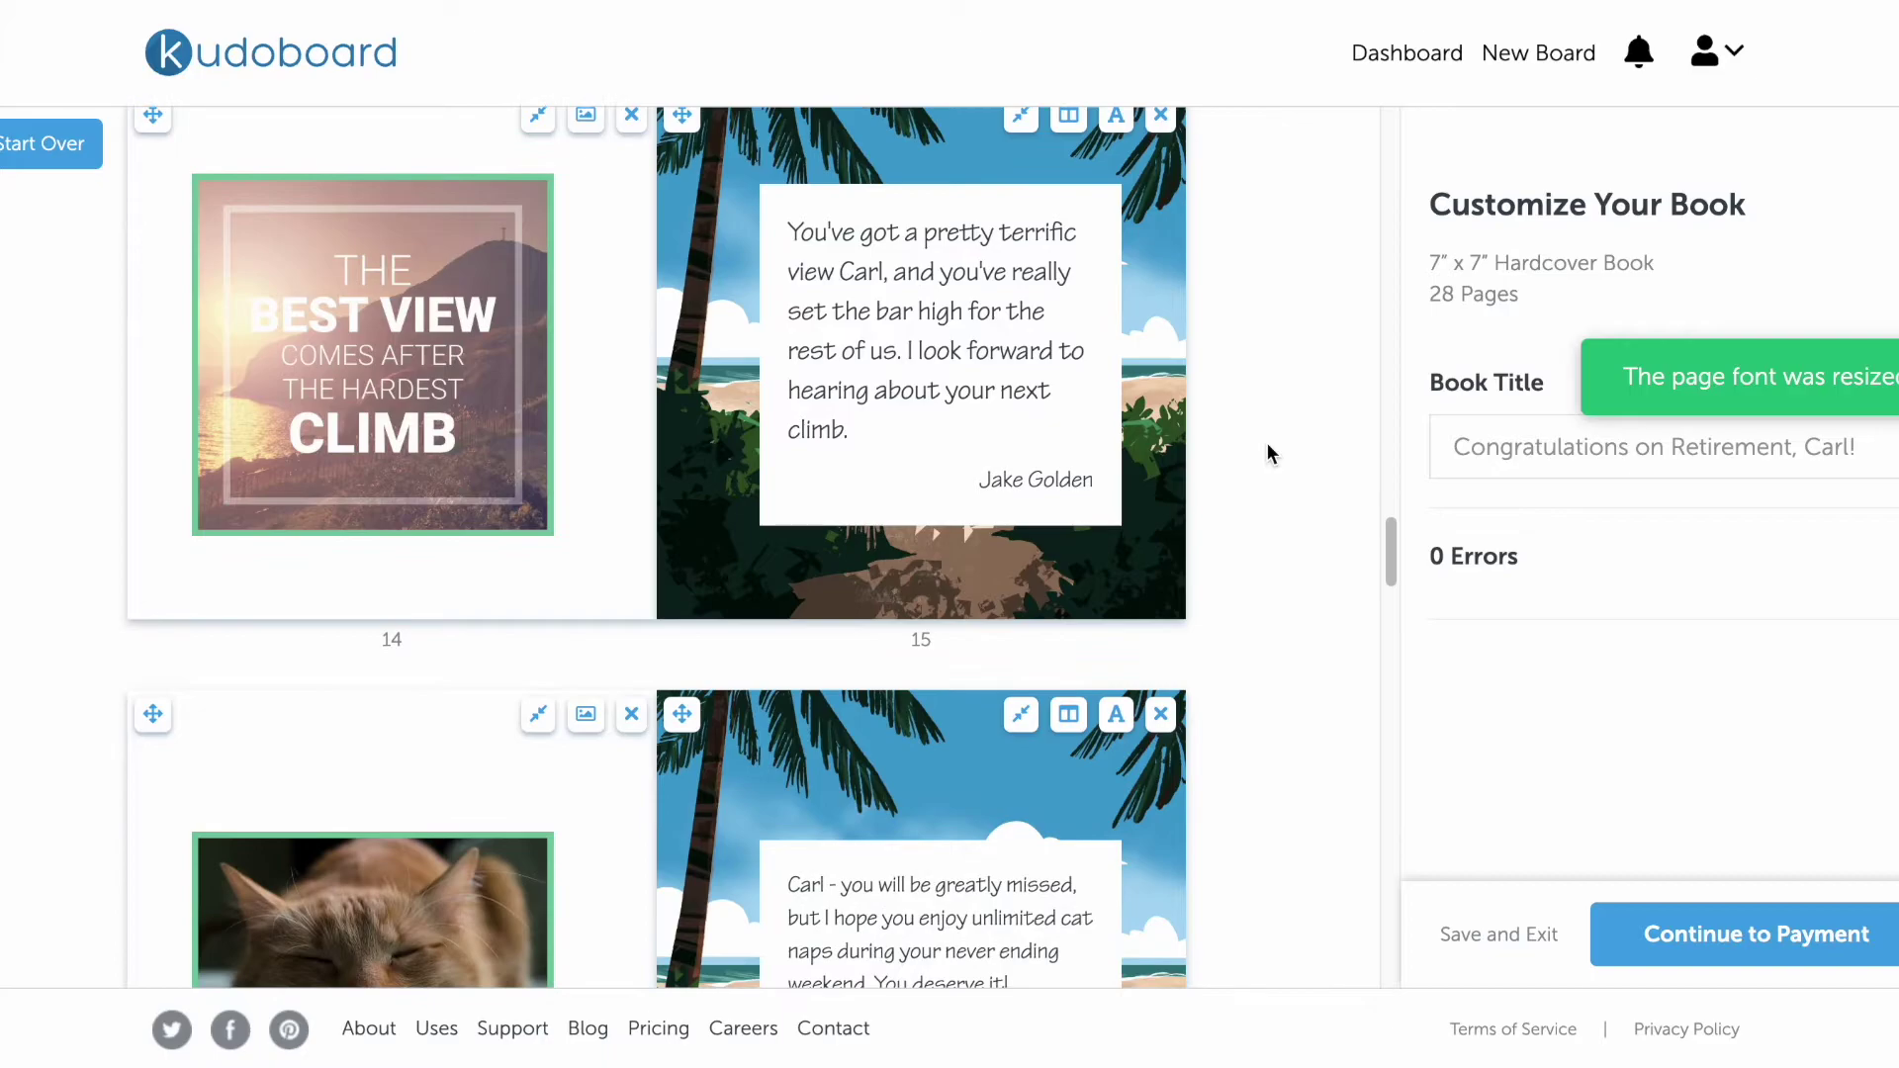
pyautogui.scroll(-3, 1267, 444)
pyautogui.scroll(-3, 1269, 452)
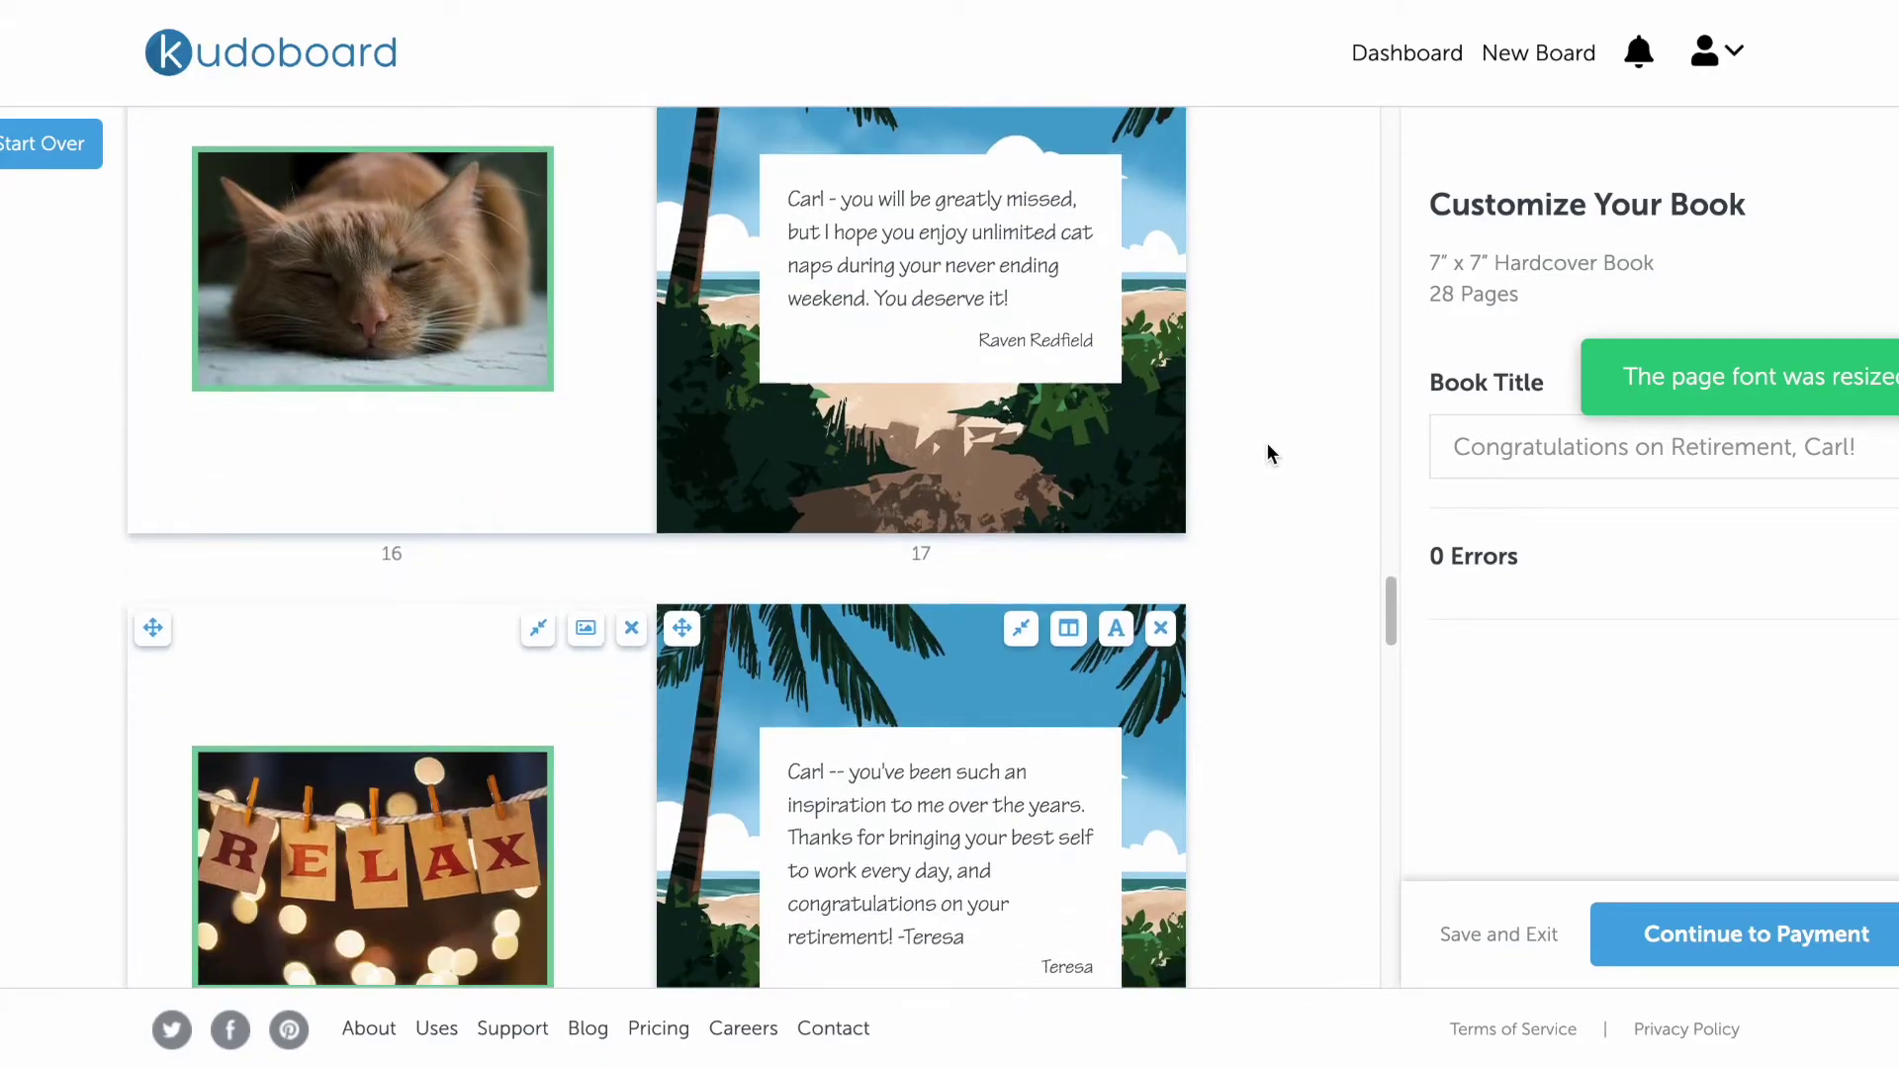
pyautogui.scroll(-4, 1269, 452)
pyautogui.scroll(-3, 1267, 446)
pyautogui.scroll(-2, 1267, 446)
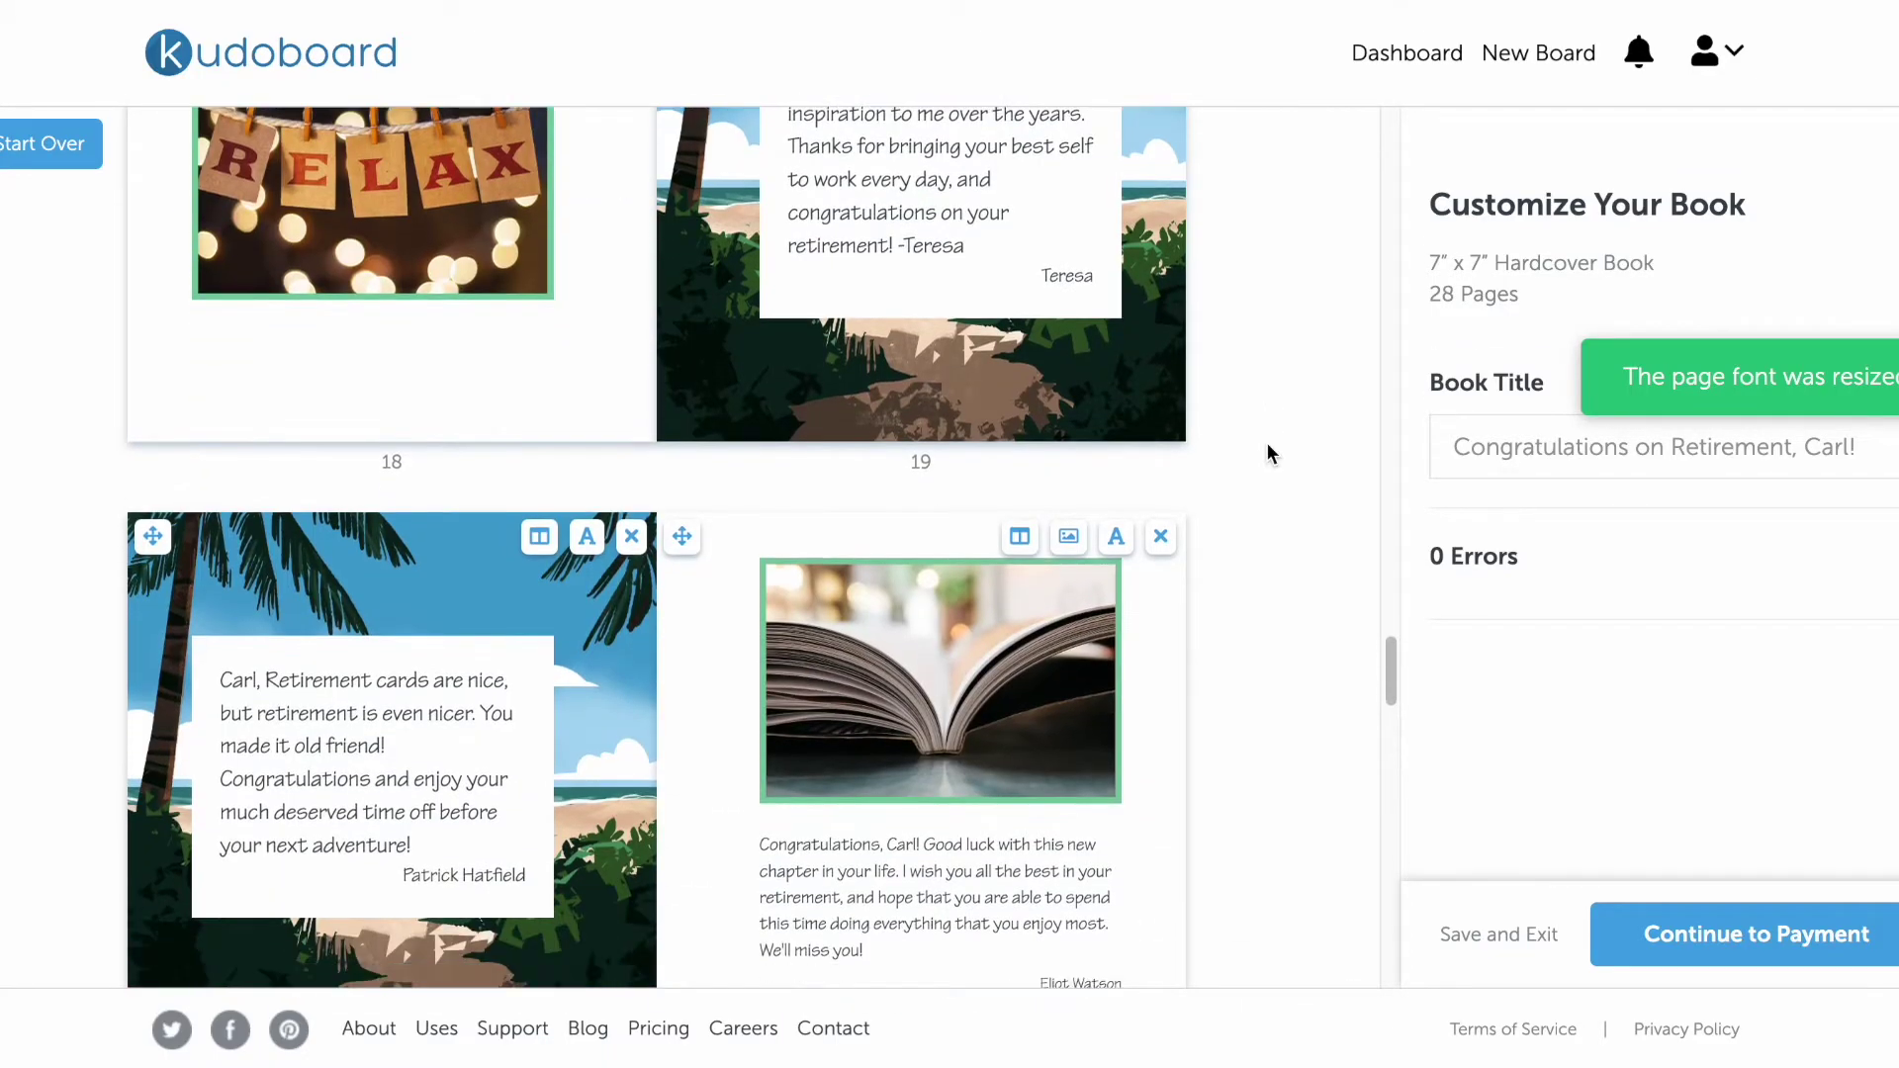
pyautogui.scroll(-1, 1267, 447)
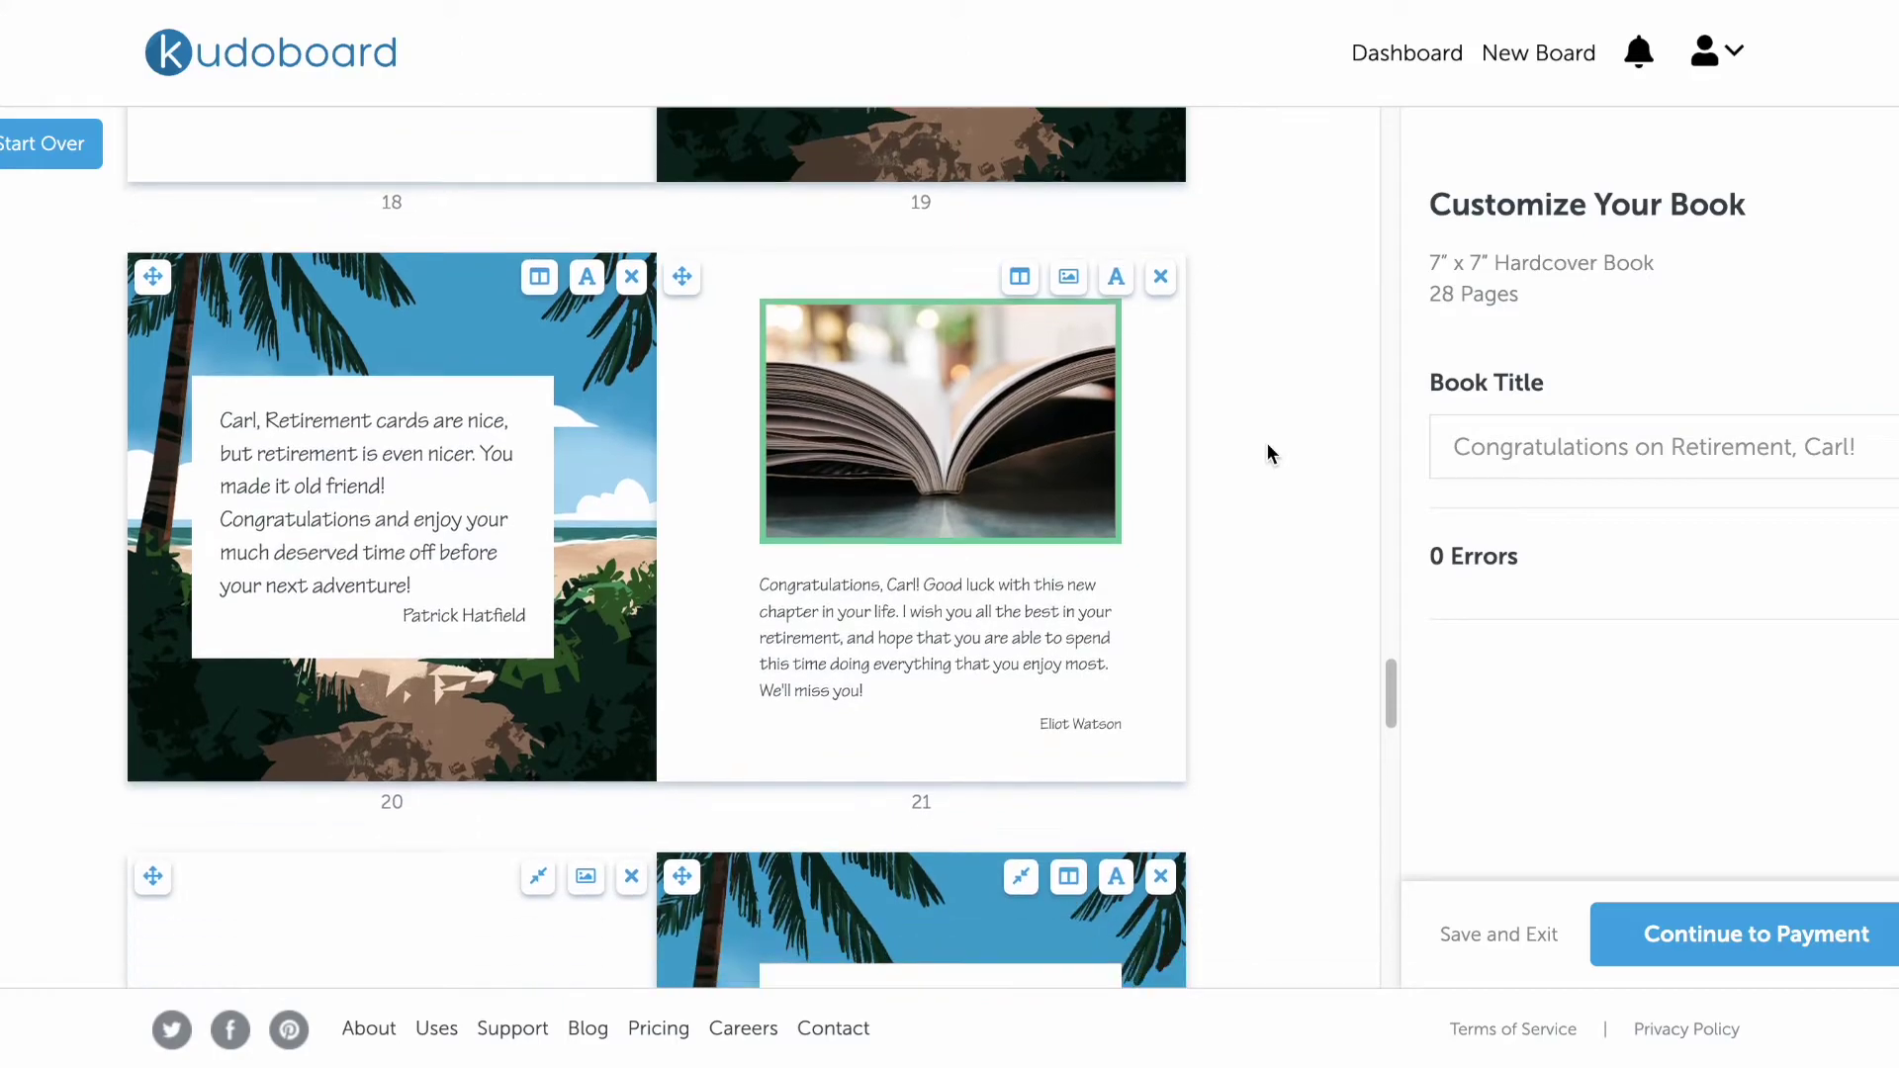
pyautogui.click(1020, 278)
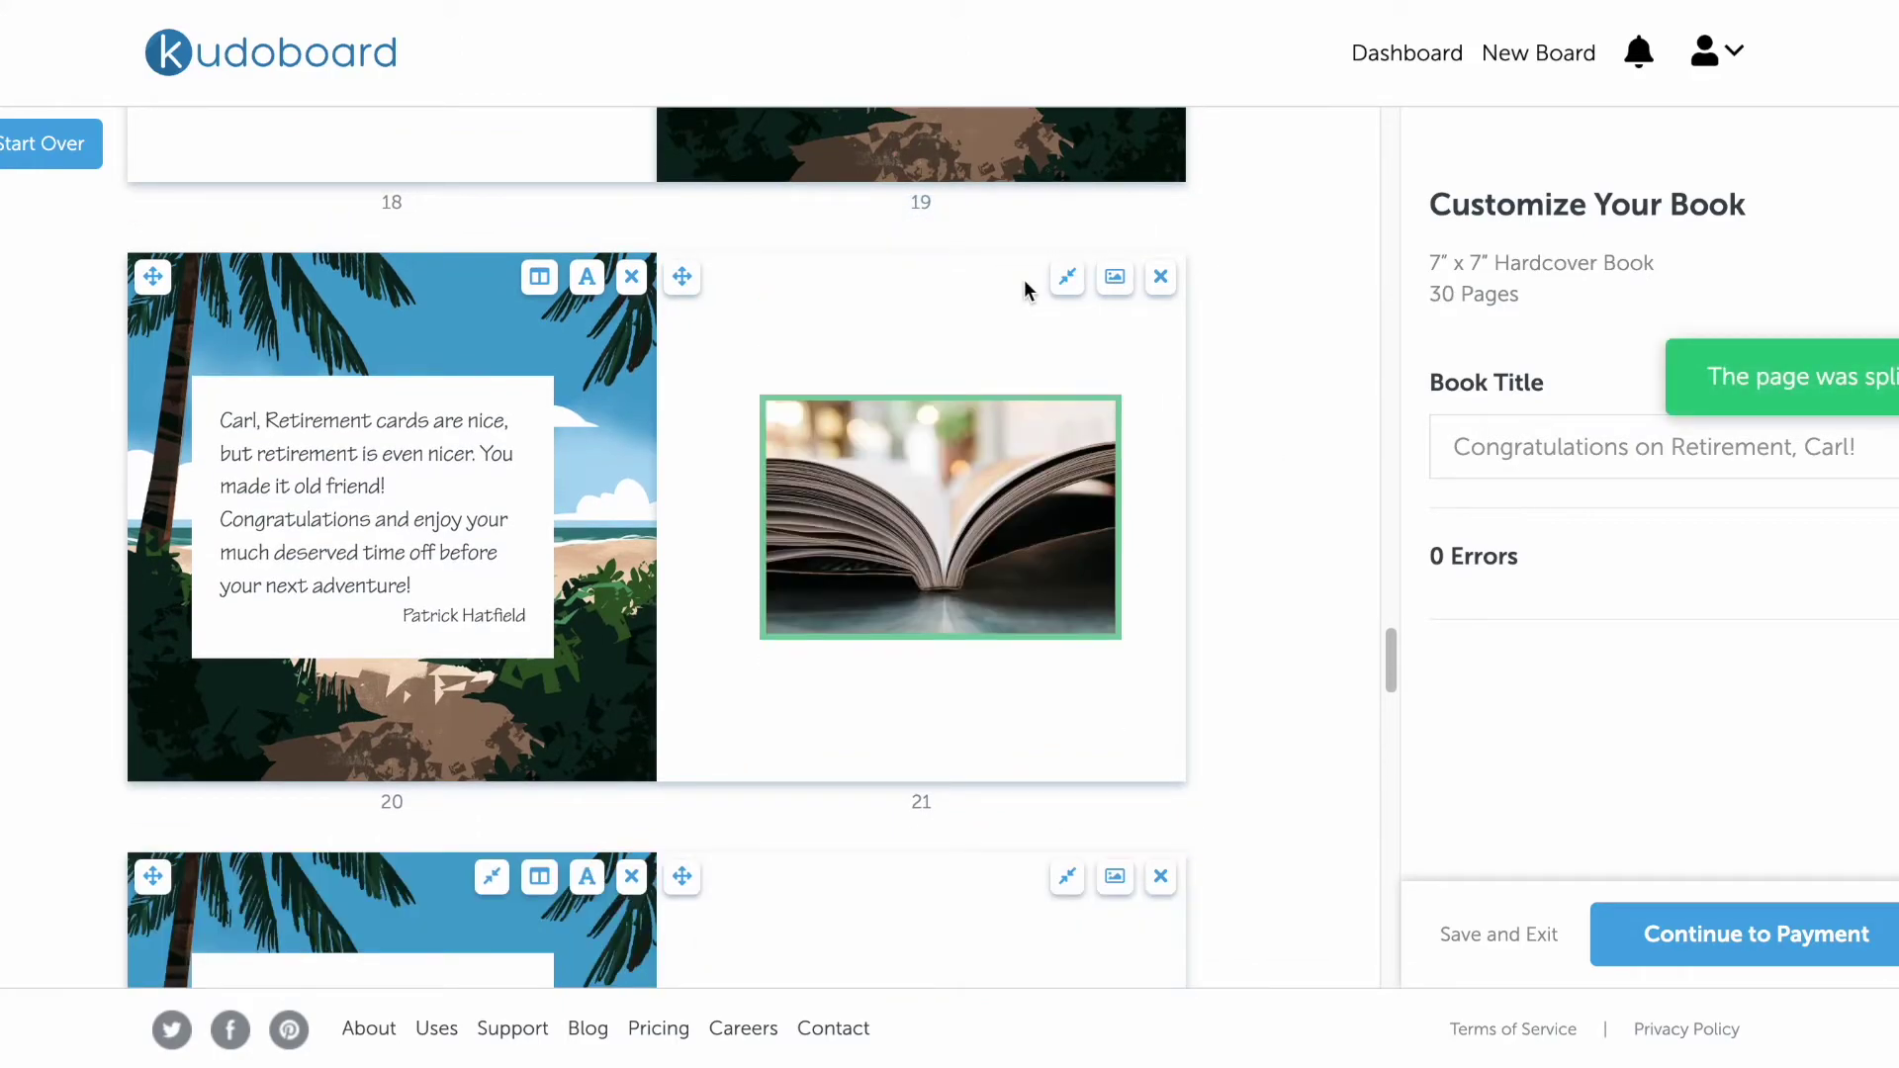
pyautogui.scroll(-1, 1027, 290)
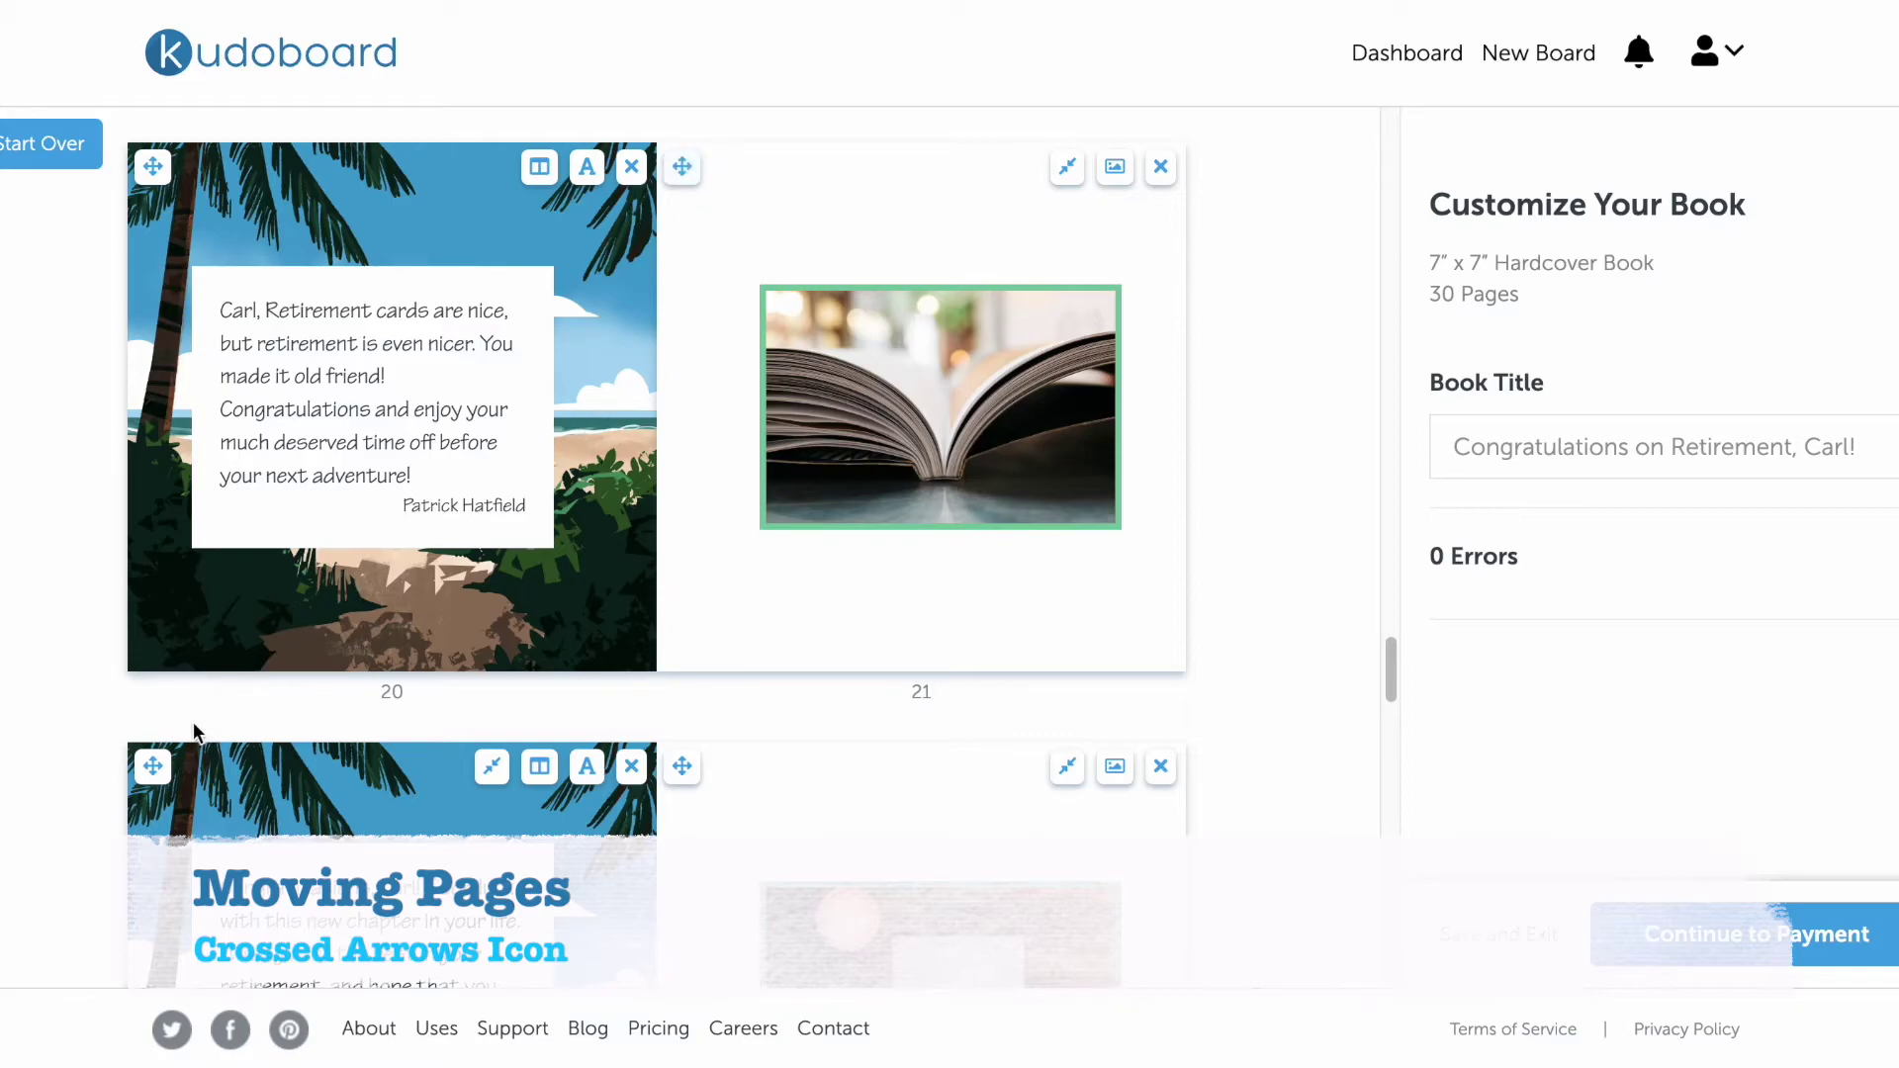
pyautogui.moveTo(153, 775); pyautogui.dragTo(187, 209)
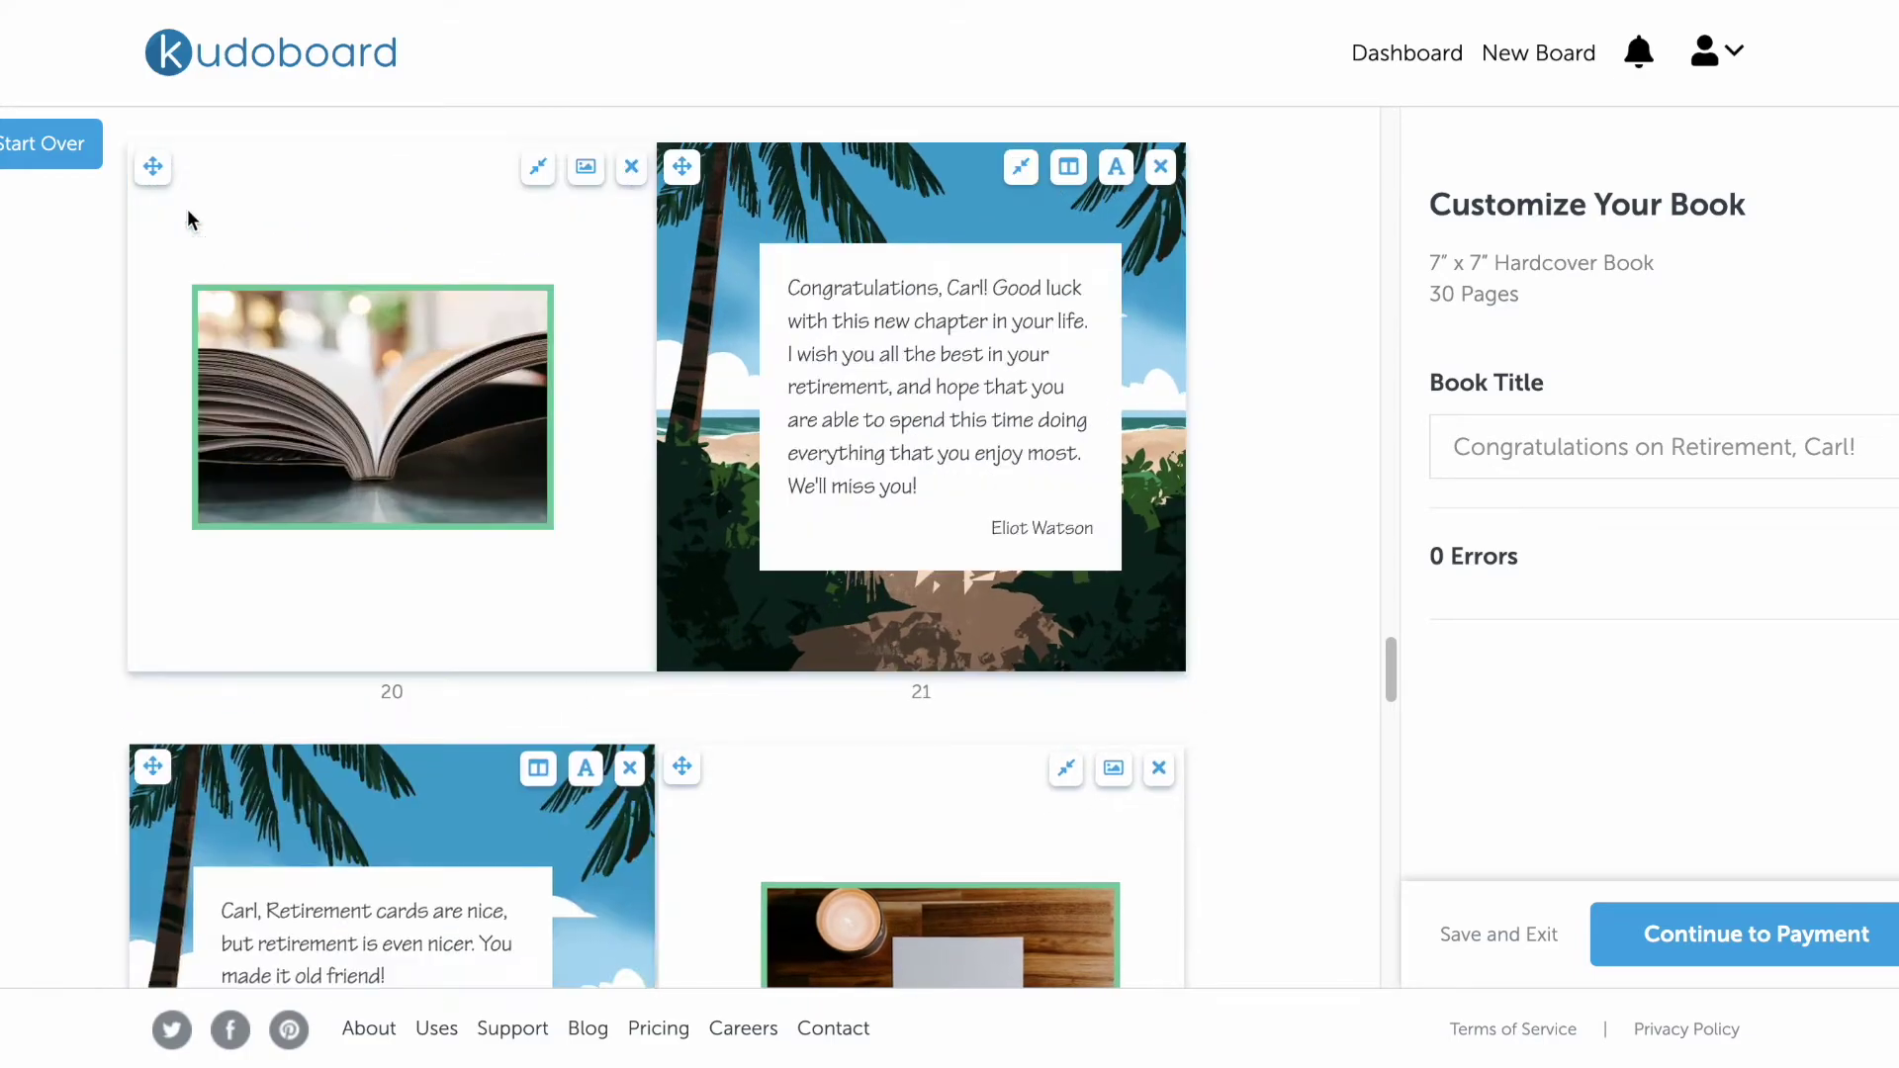
pyautogui.scroll(-2, 1209, 366)
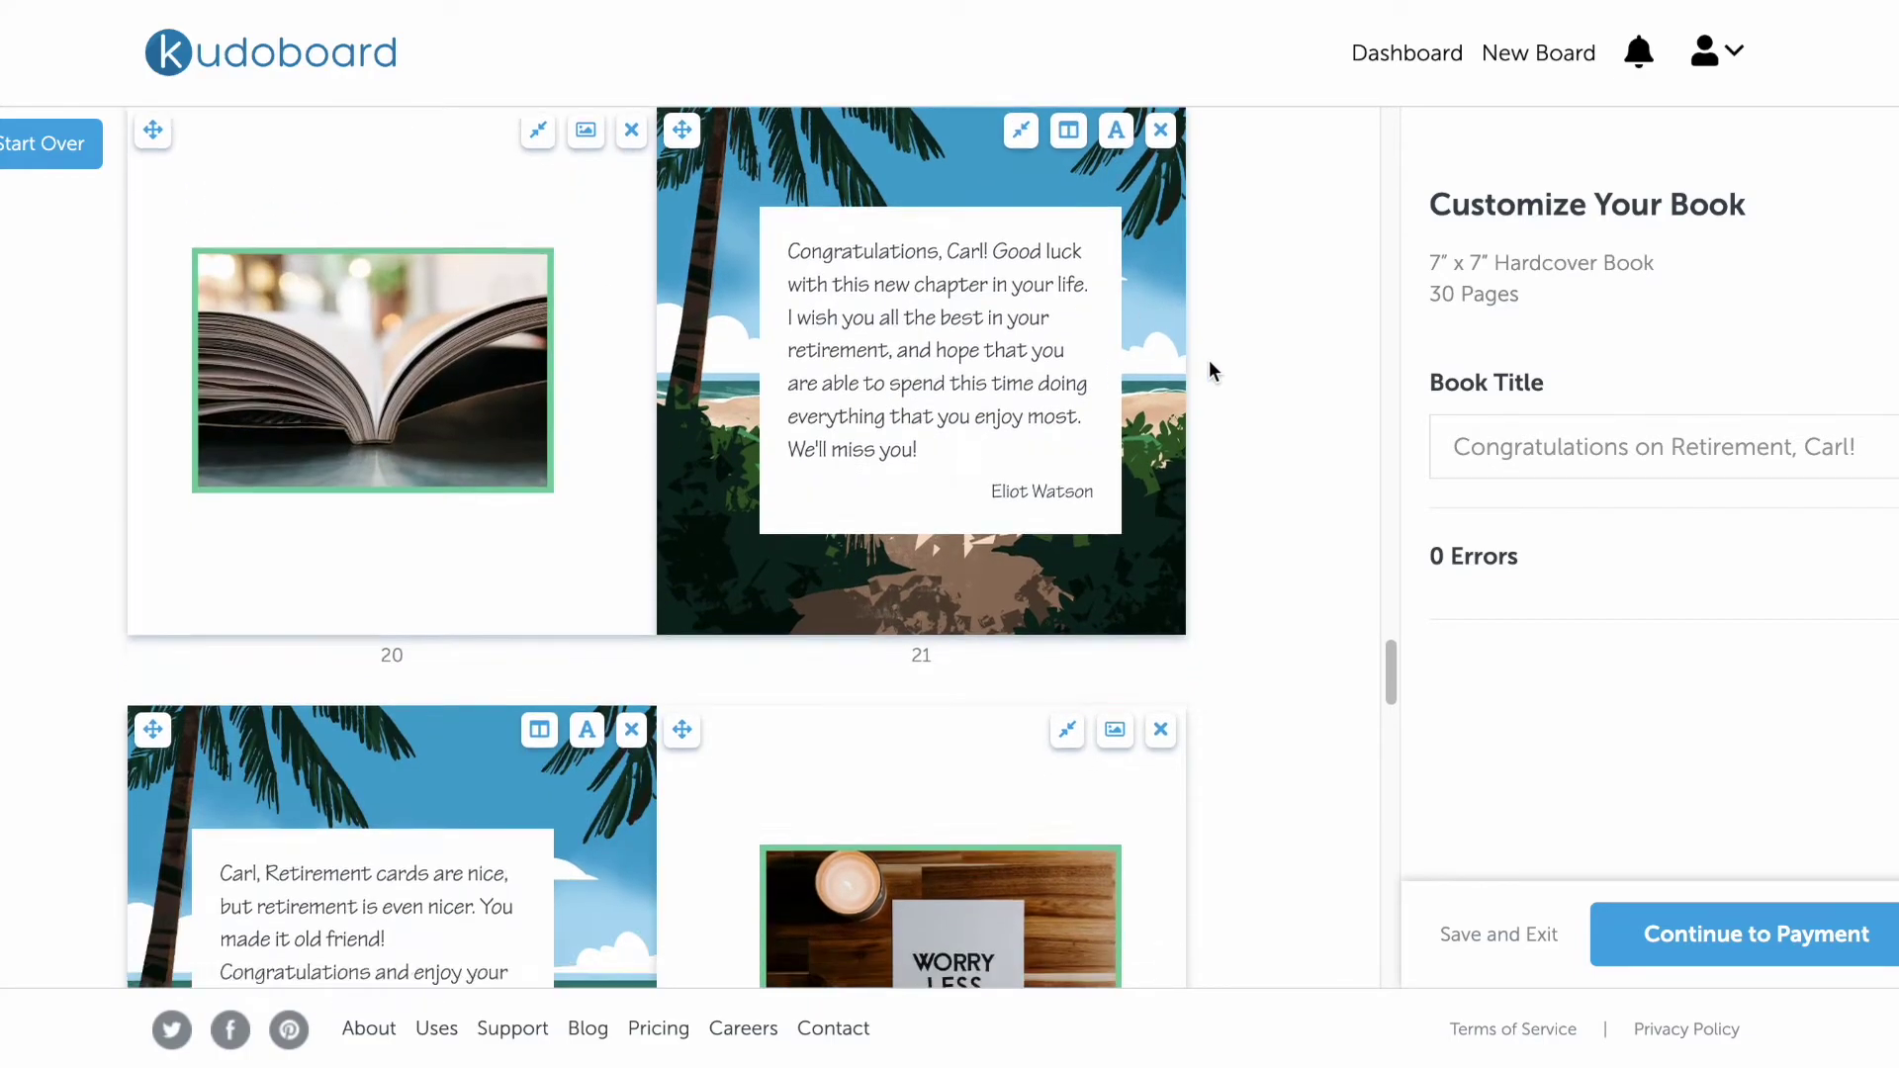
pyautogui.scroll(-1, 1236, 412)
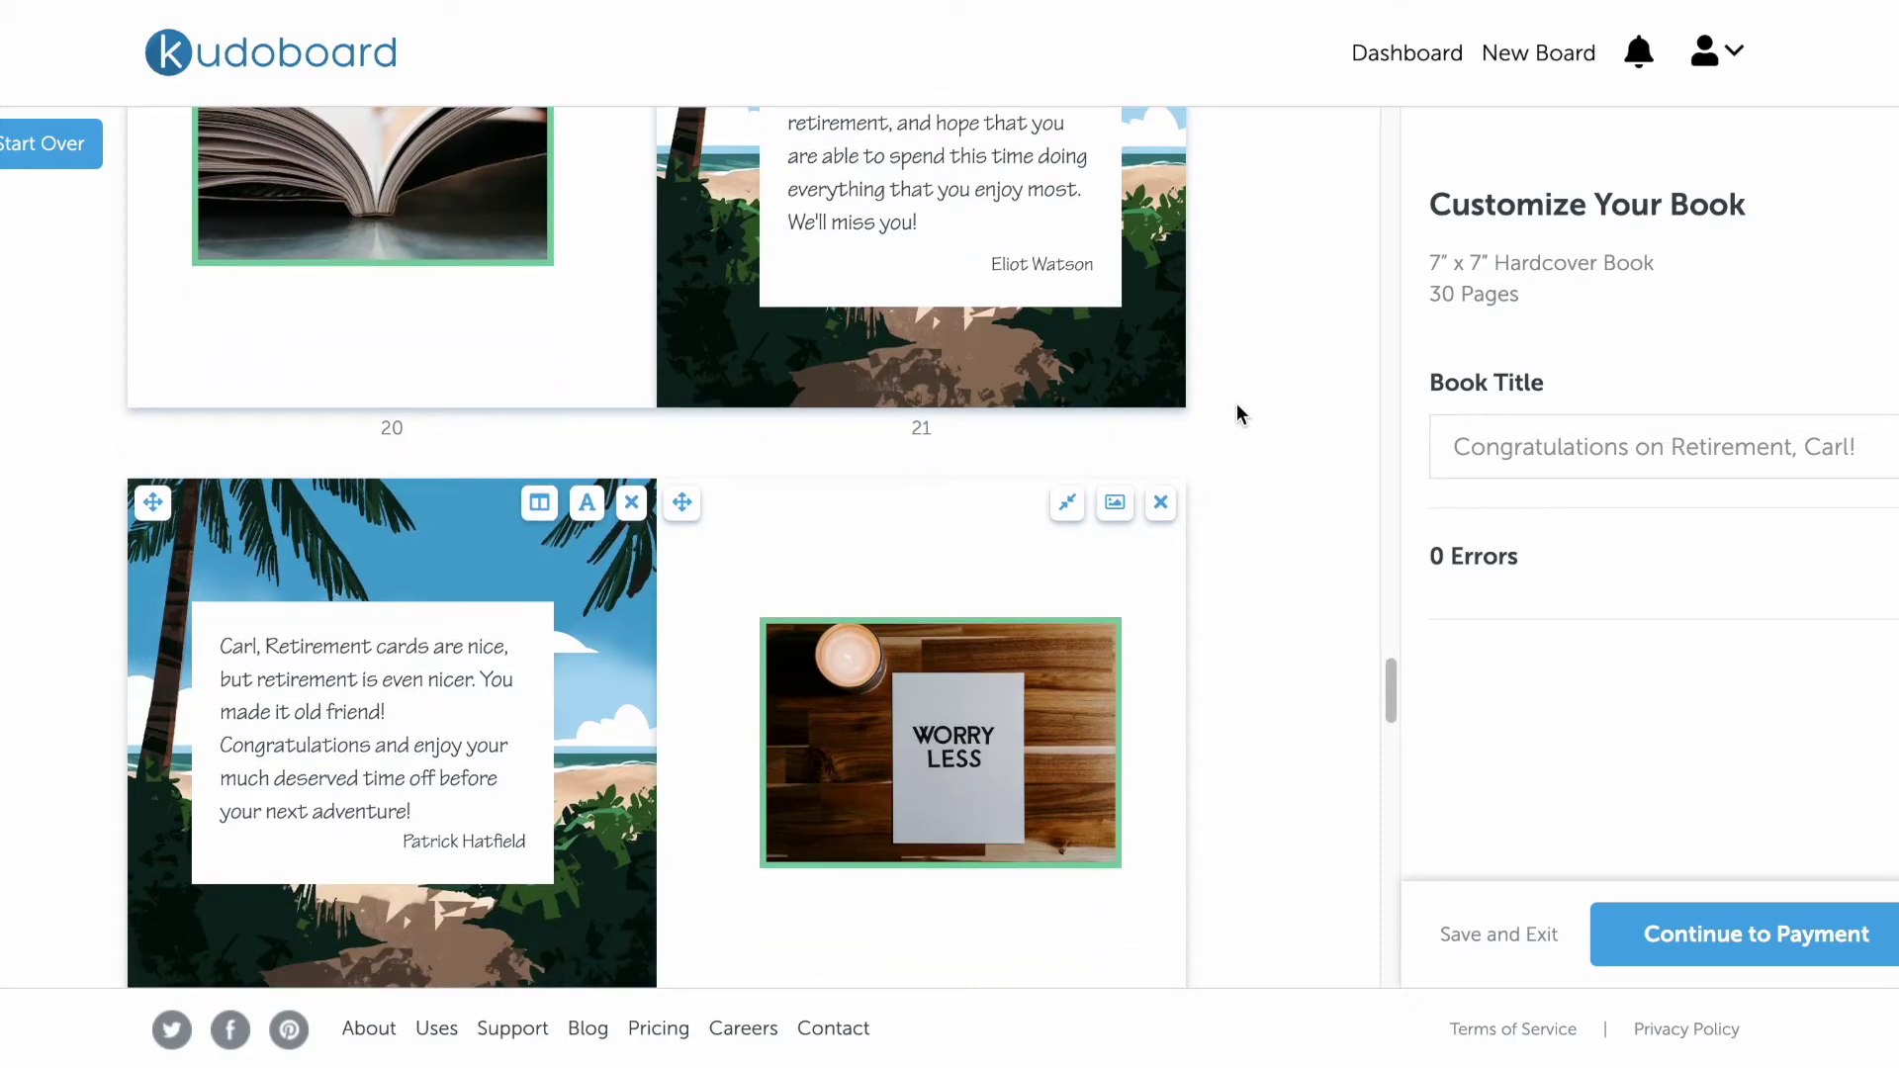
pyautogui.moveTo(682, 502); pyautogui.dragTo(804, 459)
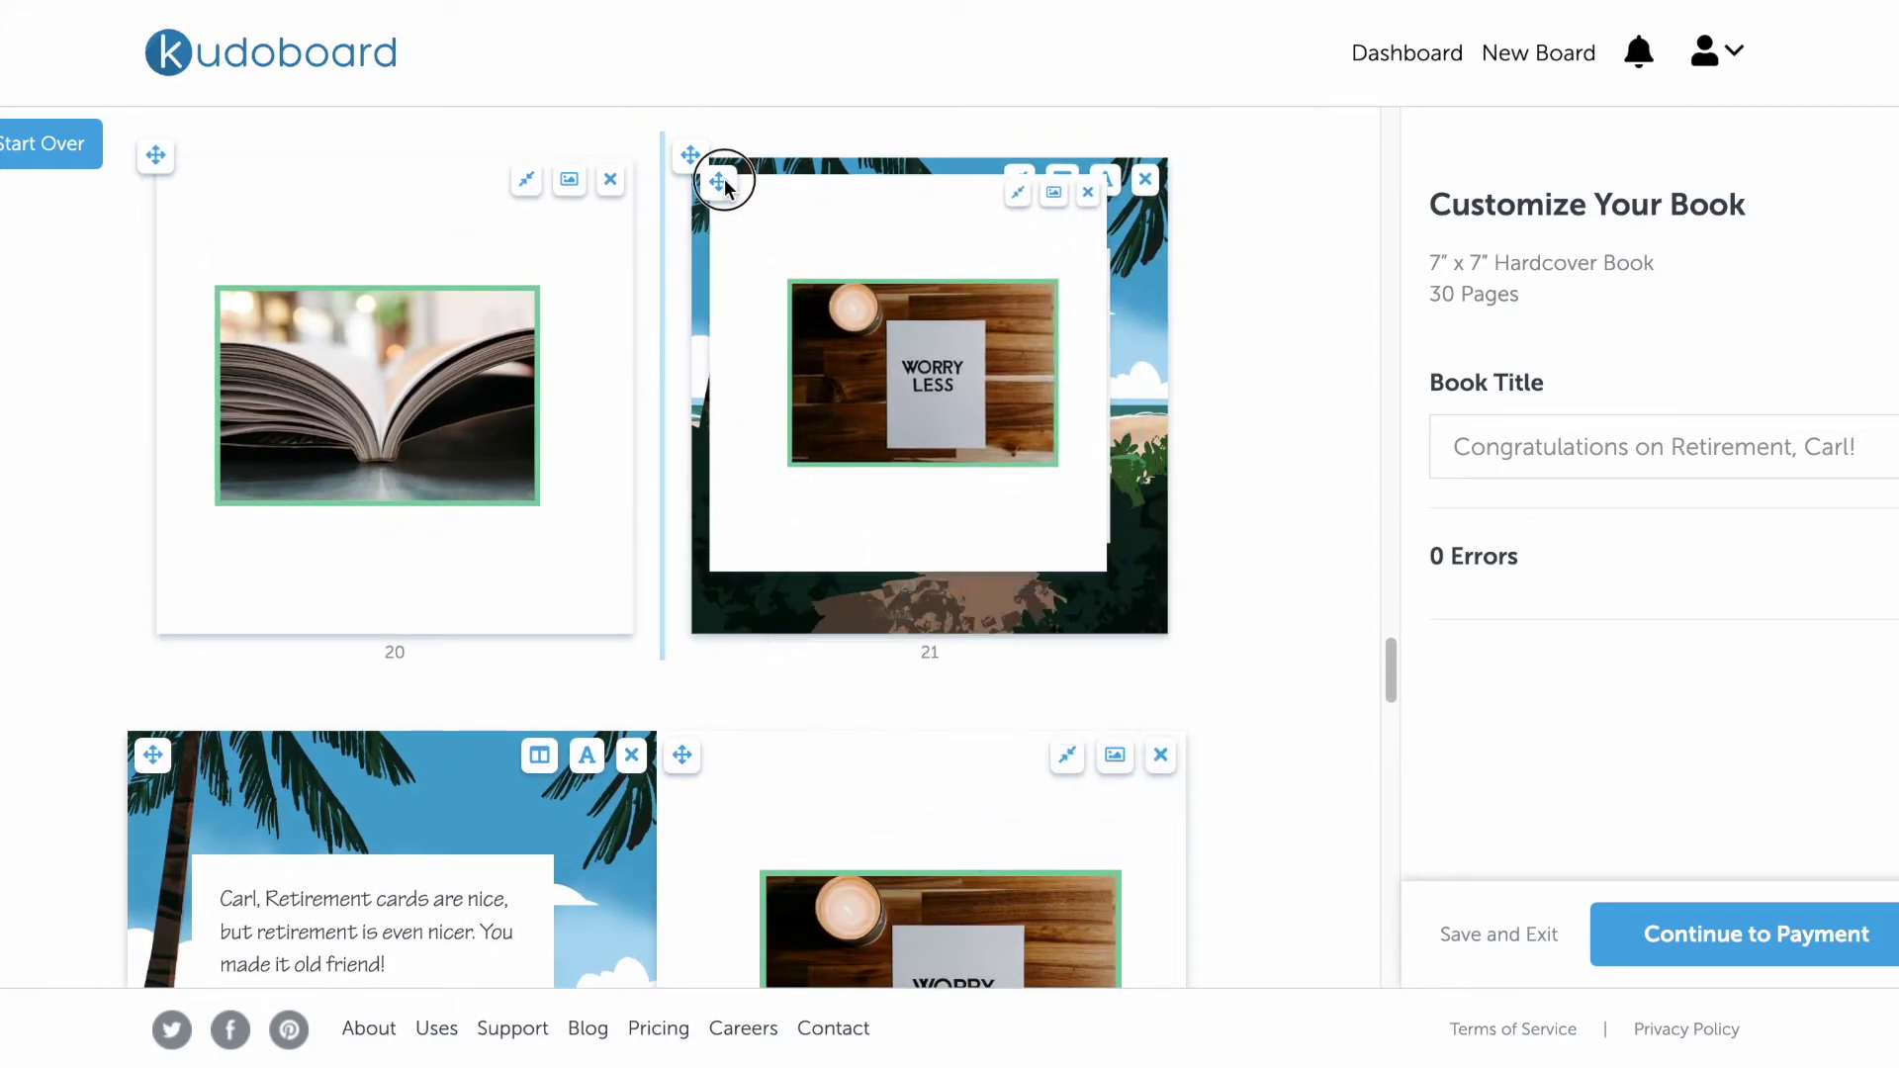
pyautogui.moveTo(803, 459); pyautogui.dragTo(724, 181)
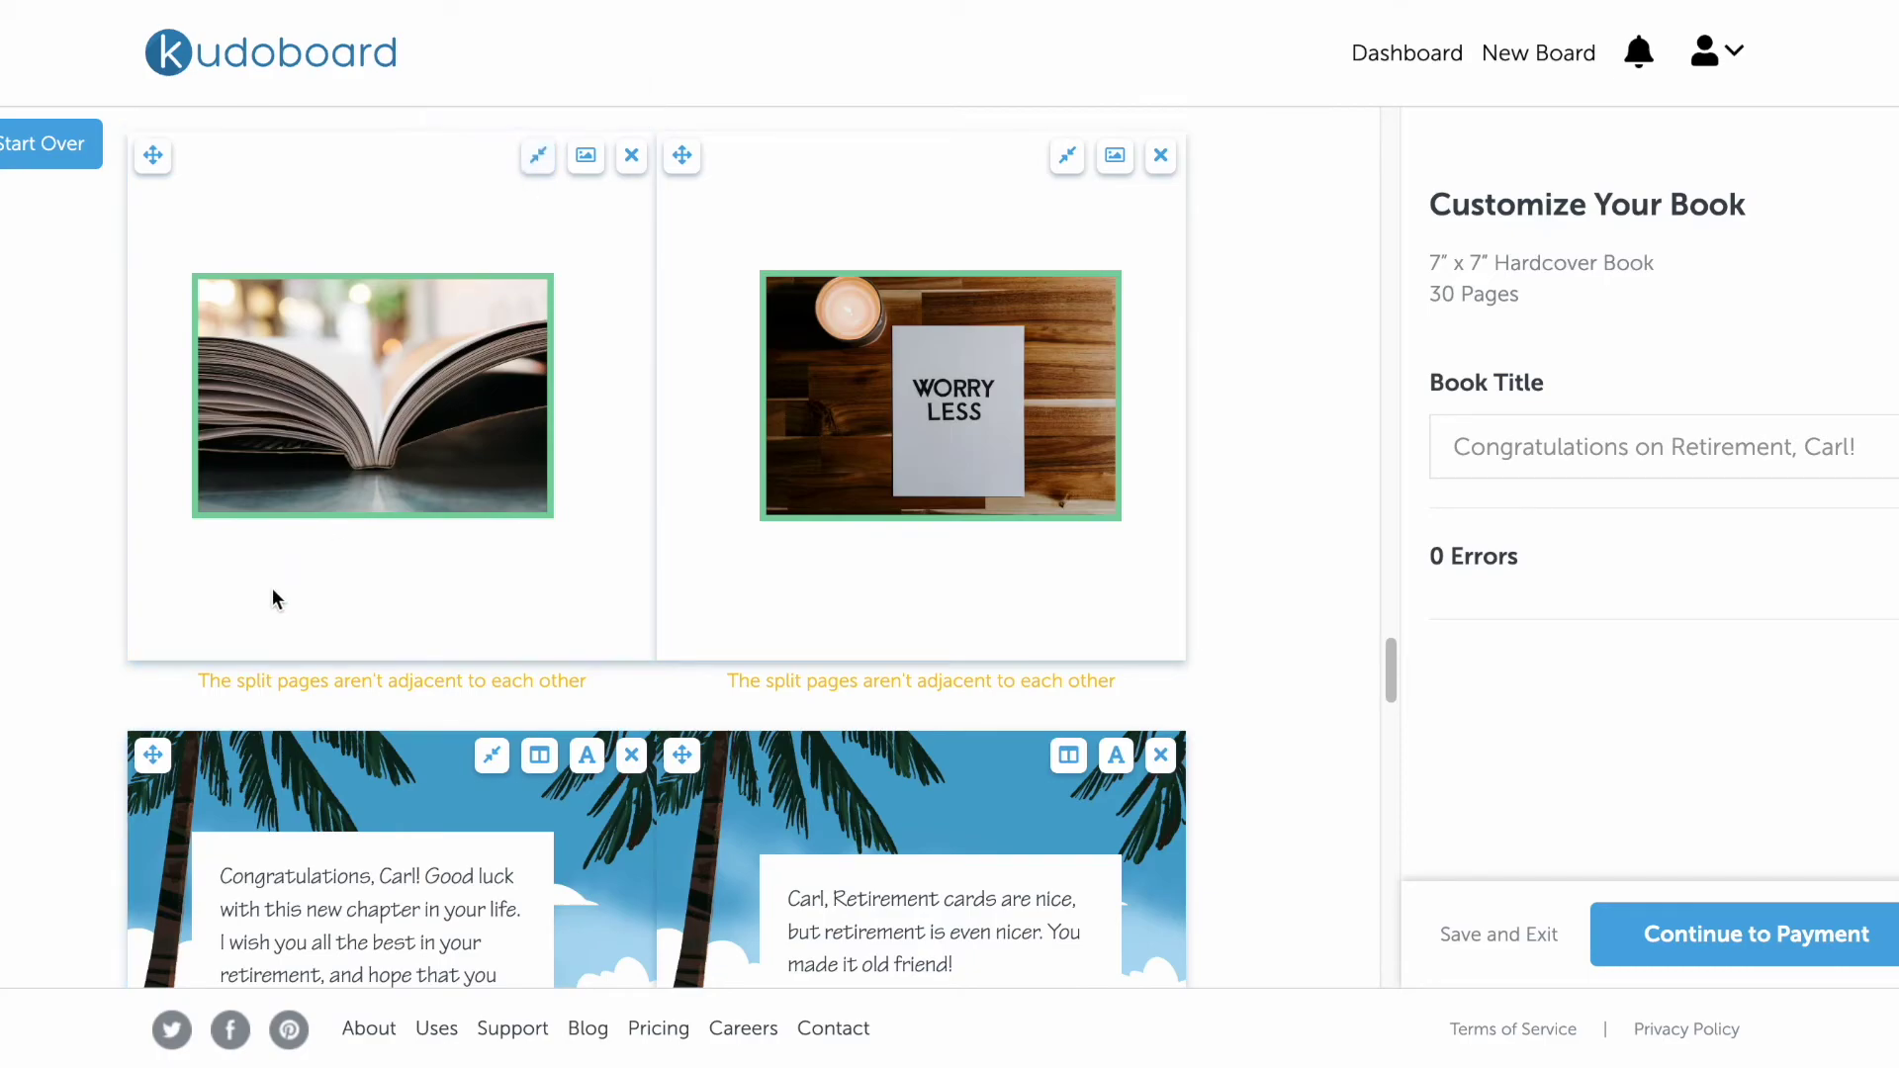
pyautogui.moveTo(153, 757); pyautogui.dragTo(711, 205)
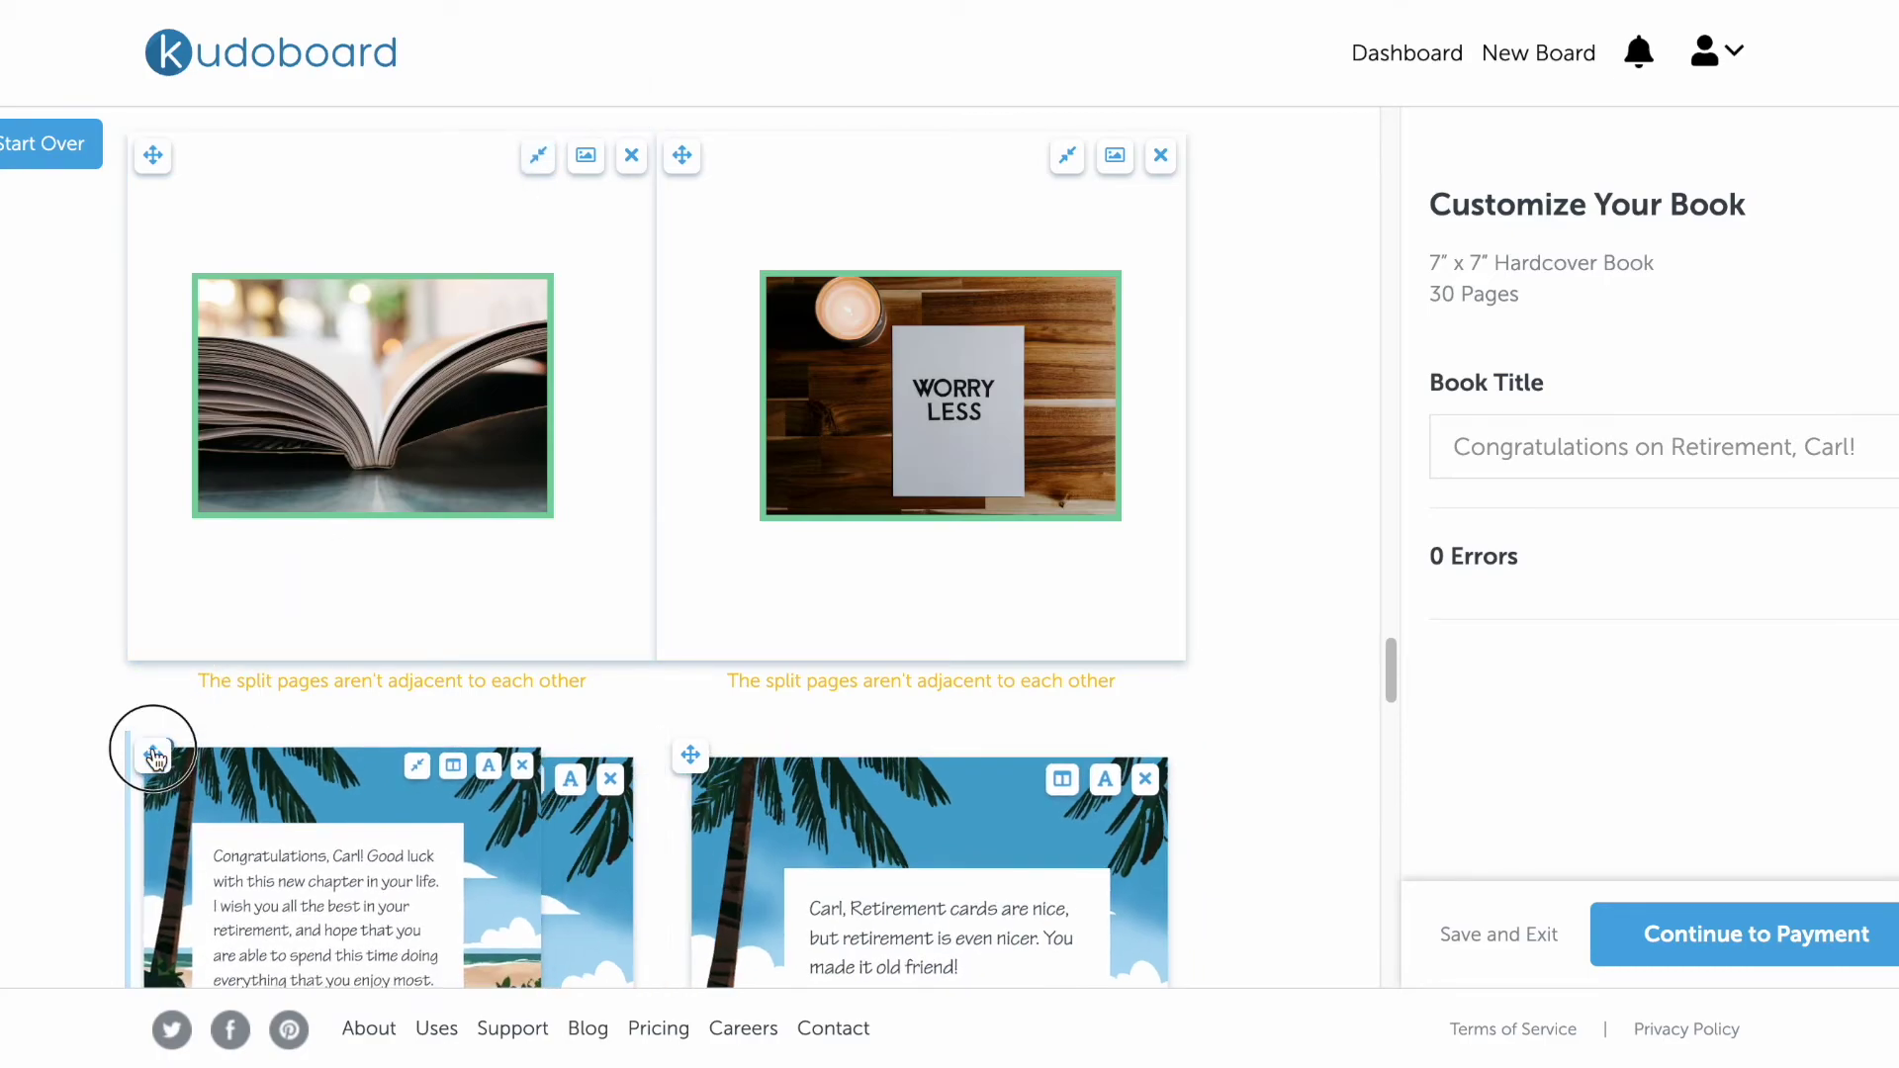
pyautogui.moveTo(711, 204); pyautogui.dragTo(712, 197)
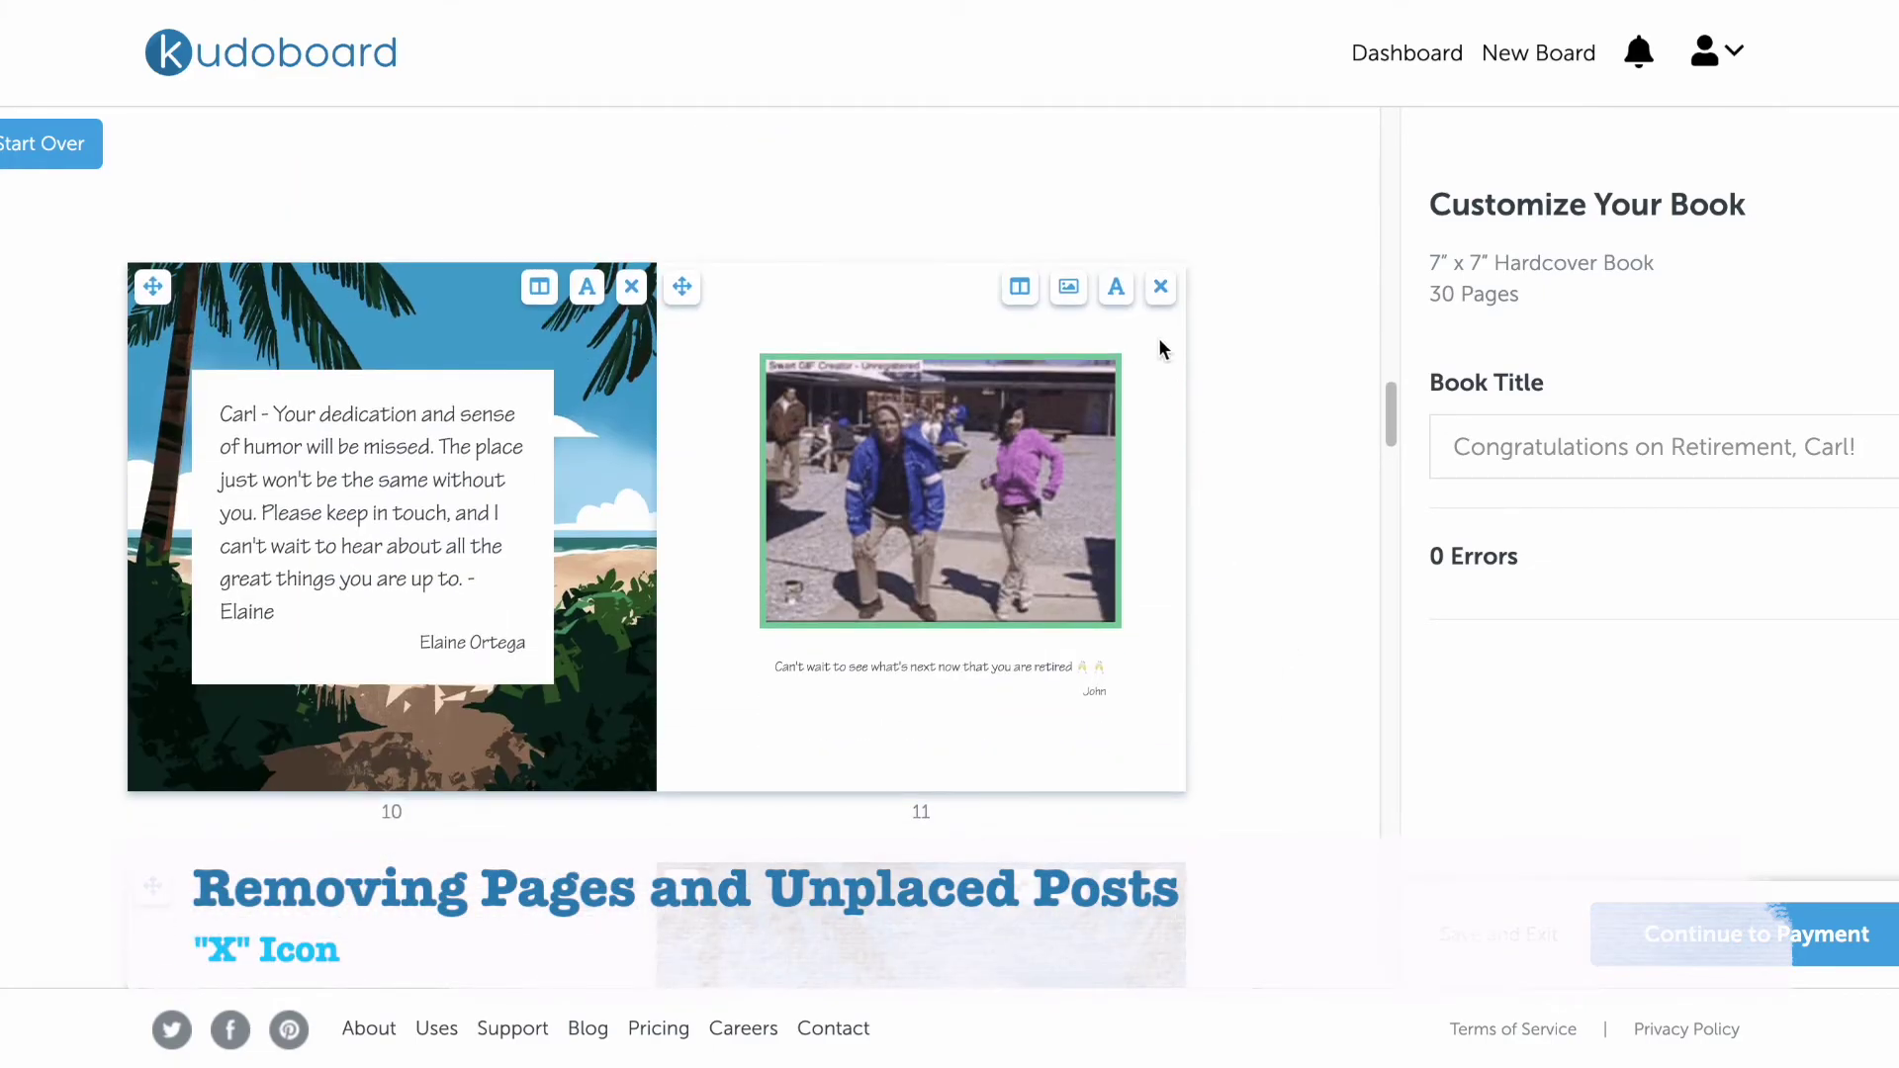
pyautogui.click(1161, 289)
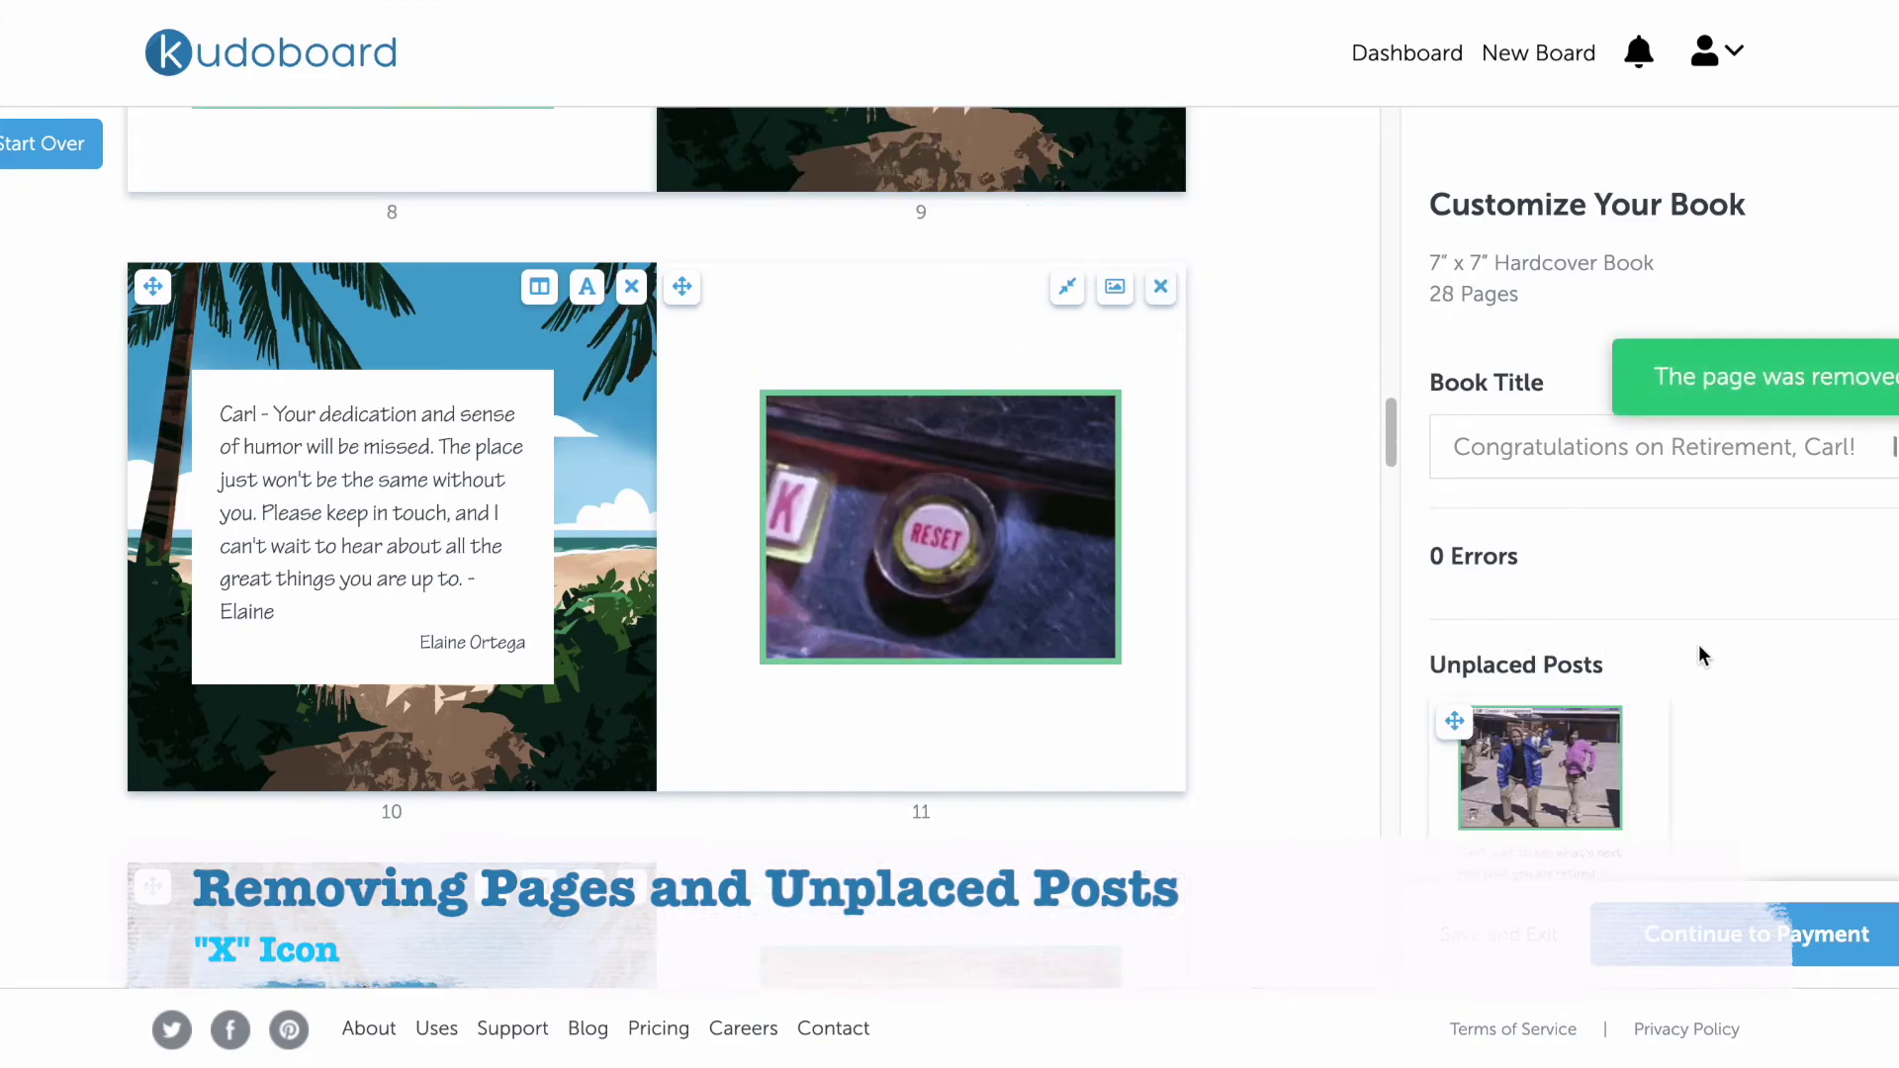
pyautogui.scroll(-1, 1699, 644)
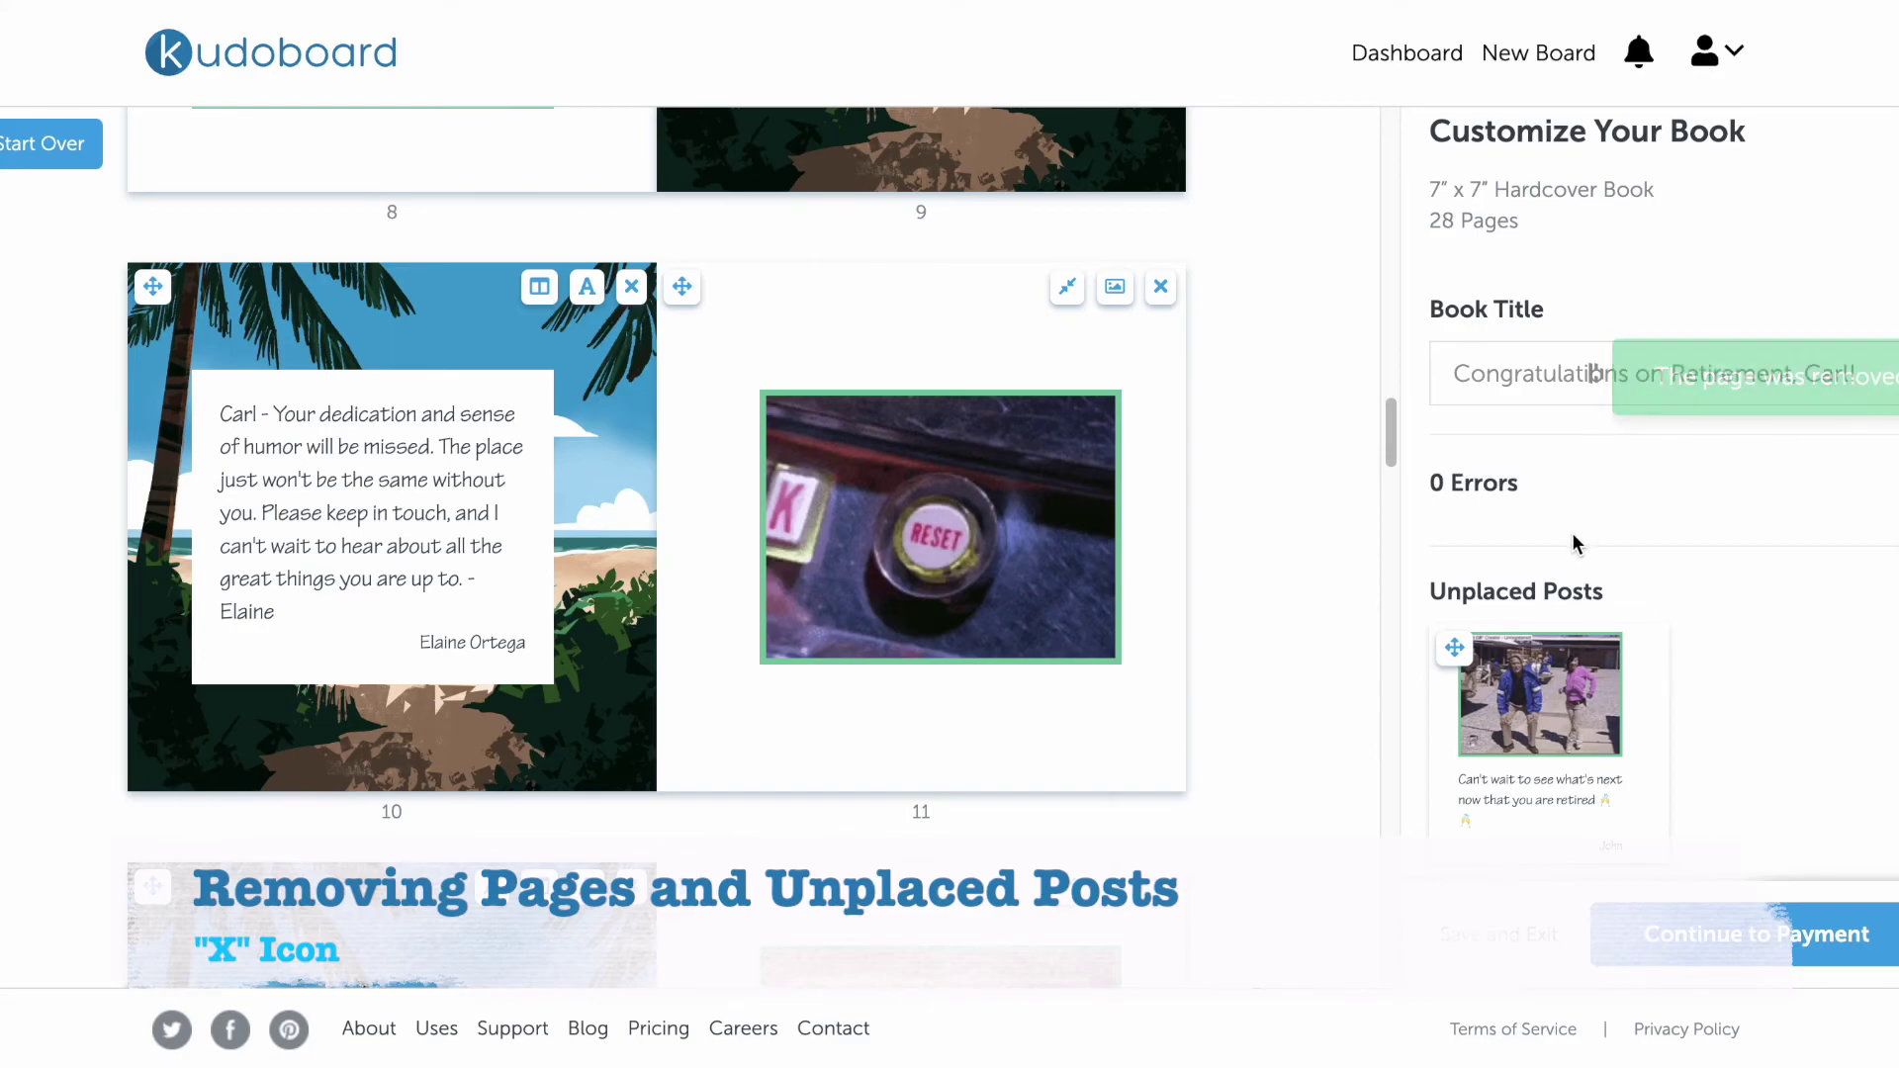
pyautogui.click(1413, 554)
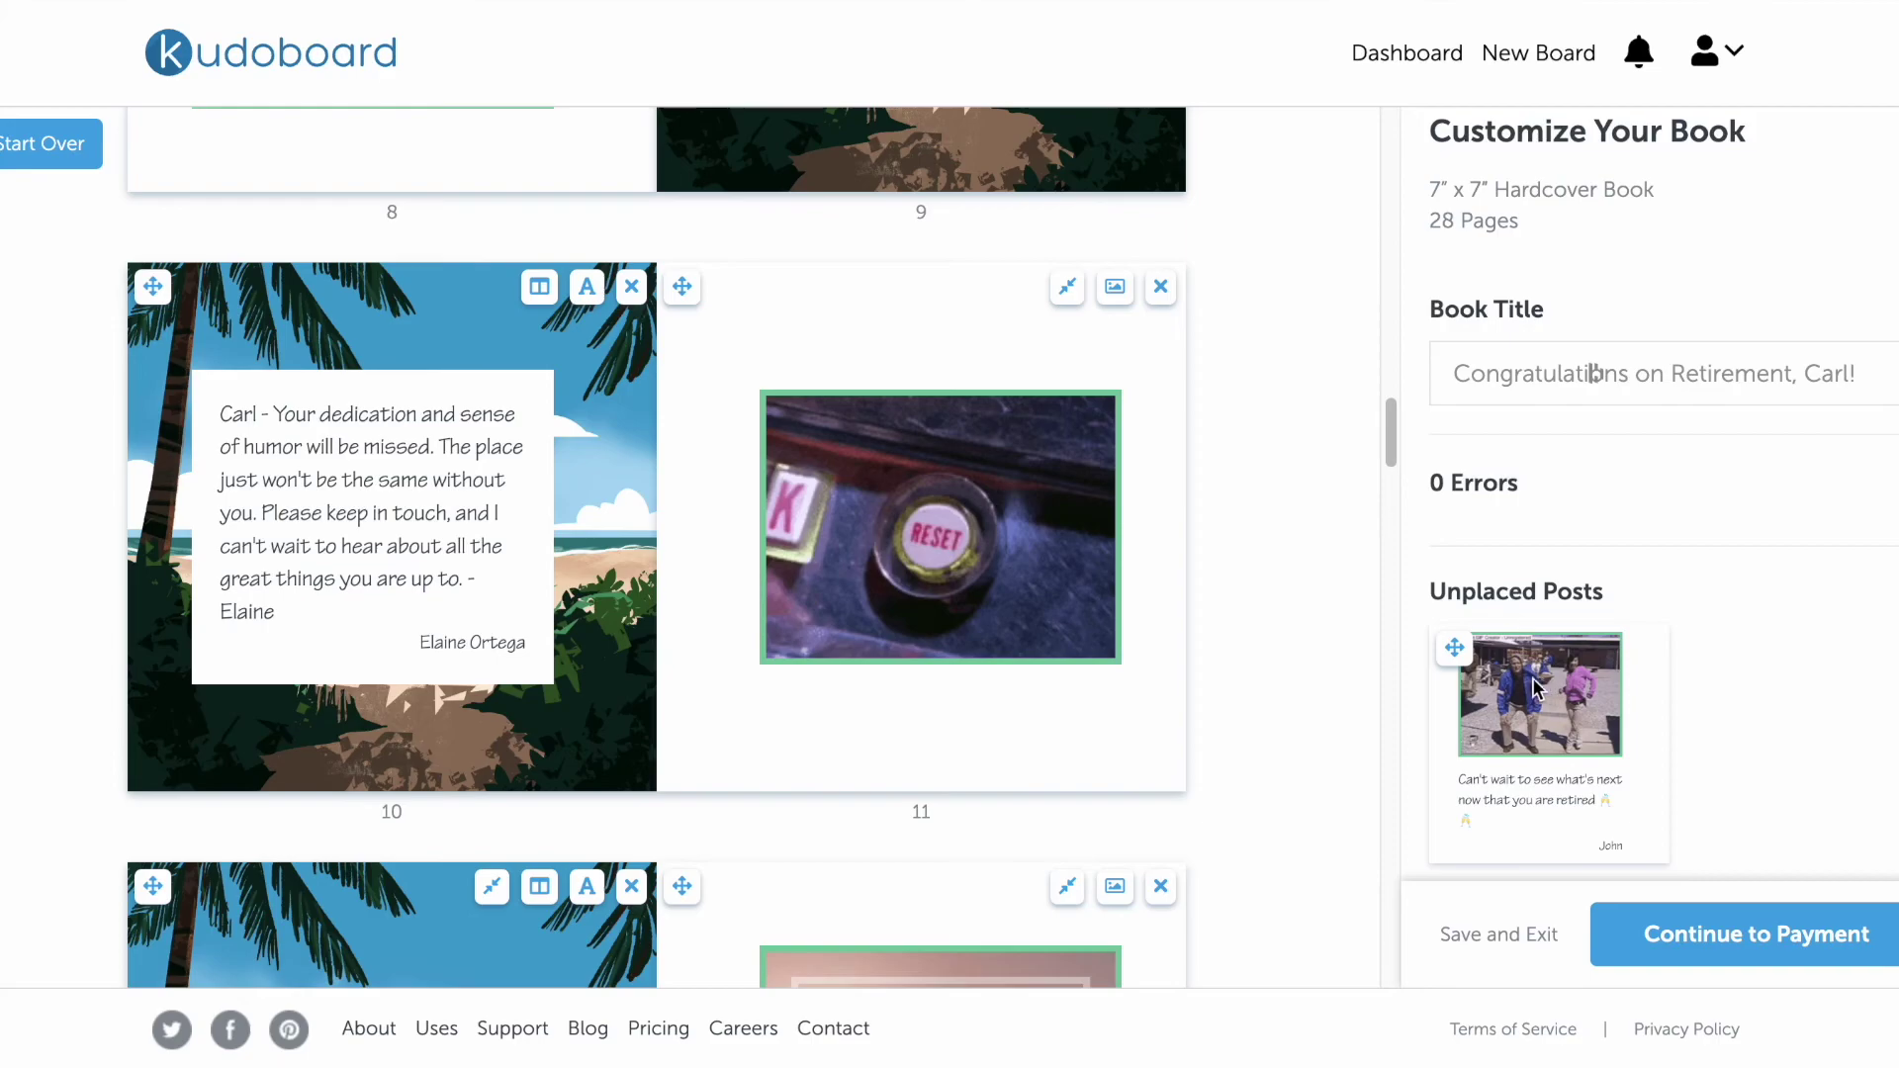
pyautogui.moveTo(1468, 661); pyautogui.dragTo(815, 437)
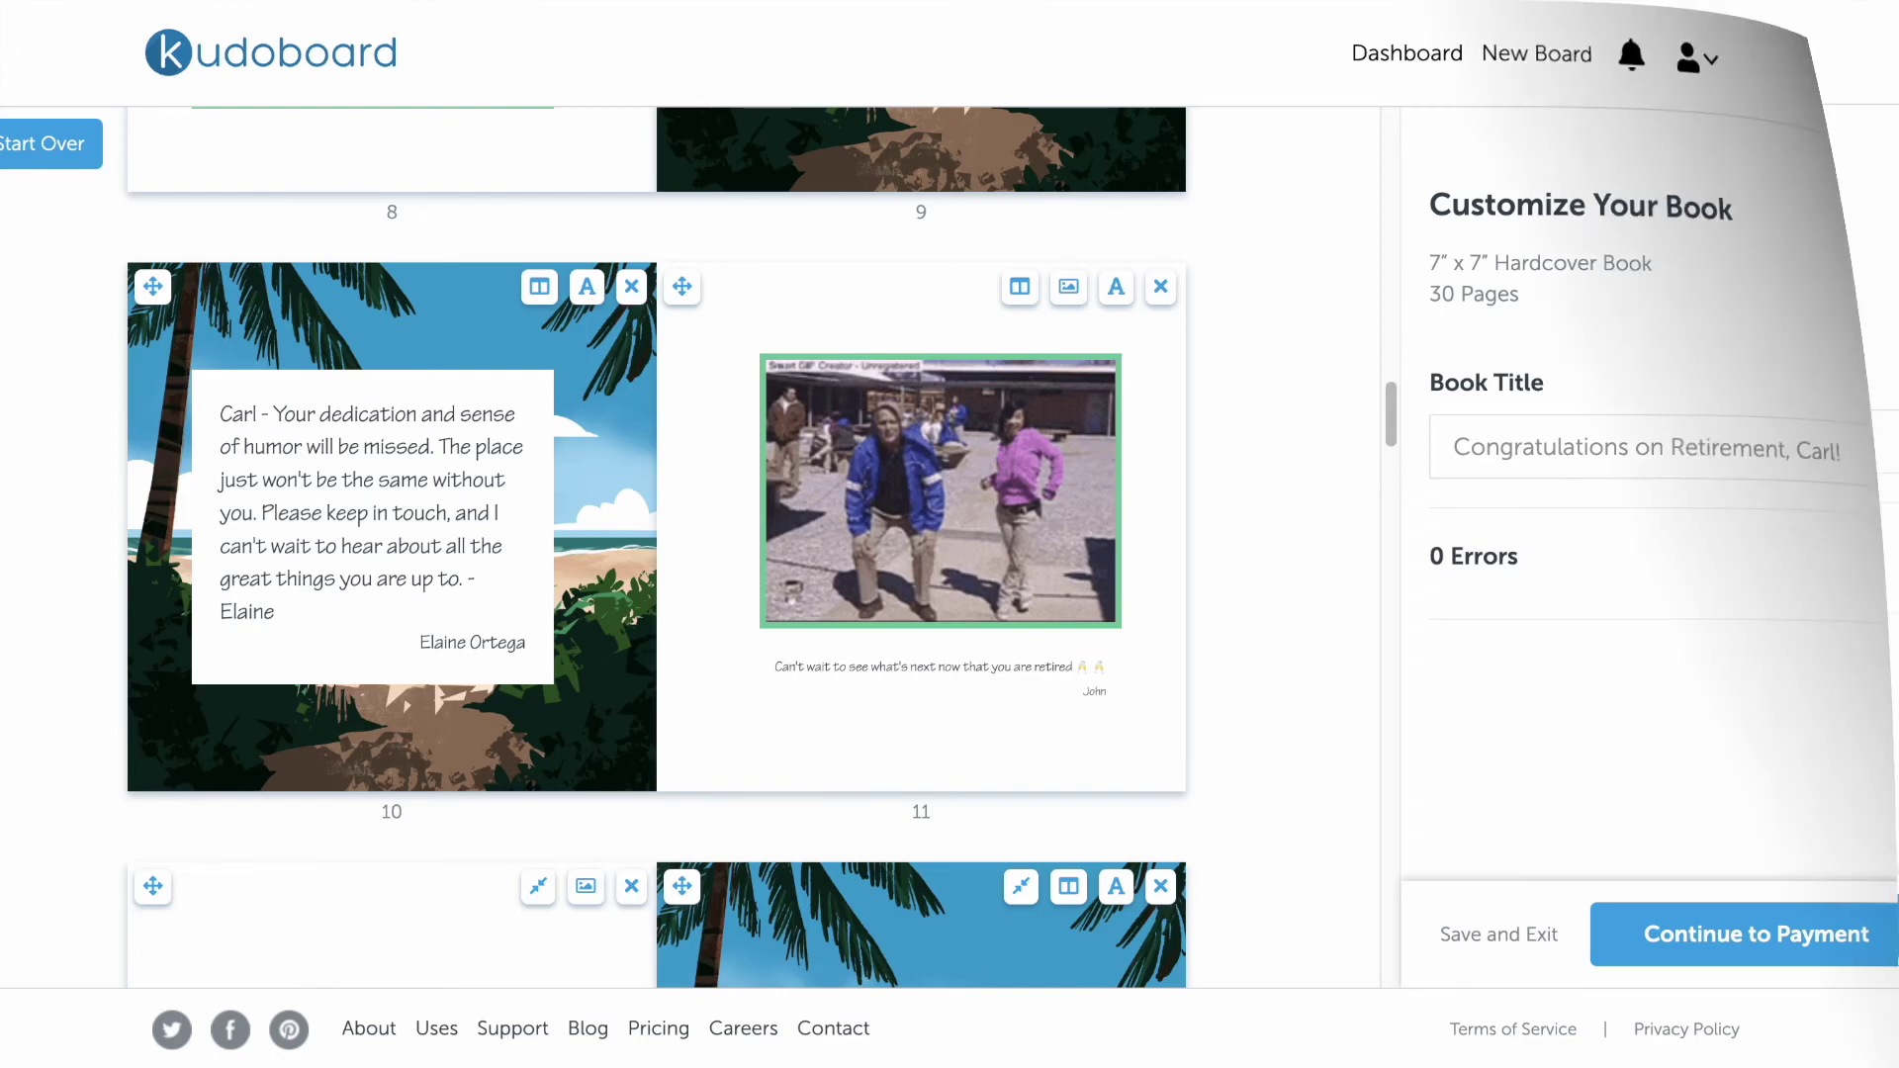
# Scroll through the 30-page book preview to its last spread, then continue to payment
pyautogui.scroll(-5, 1286, 358)
pyautogui.scroll(-2, 1286, 358)
pyautogui.scroll(-3, 1286, 366)
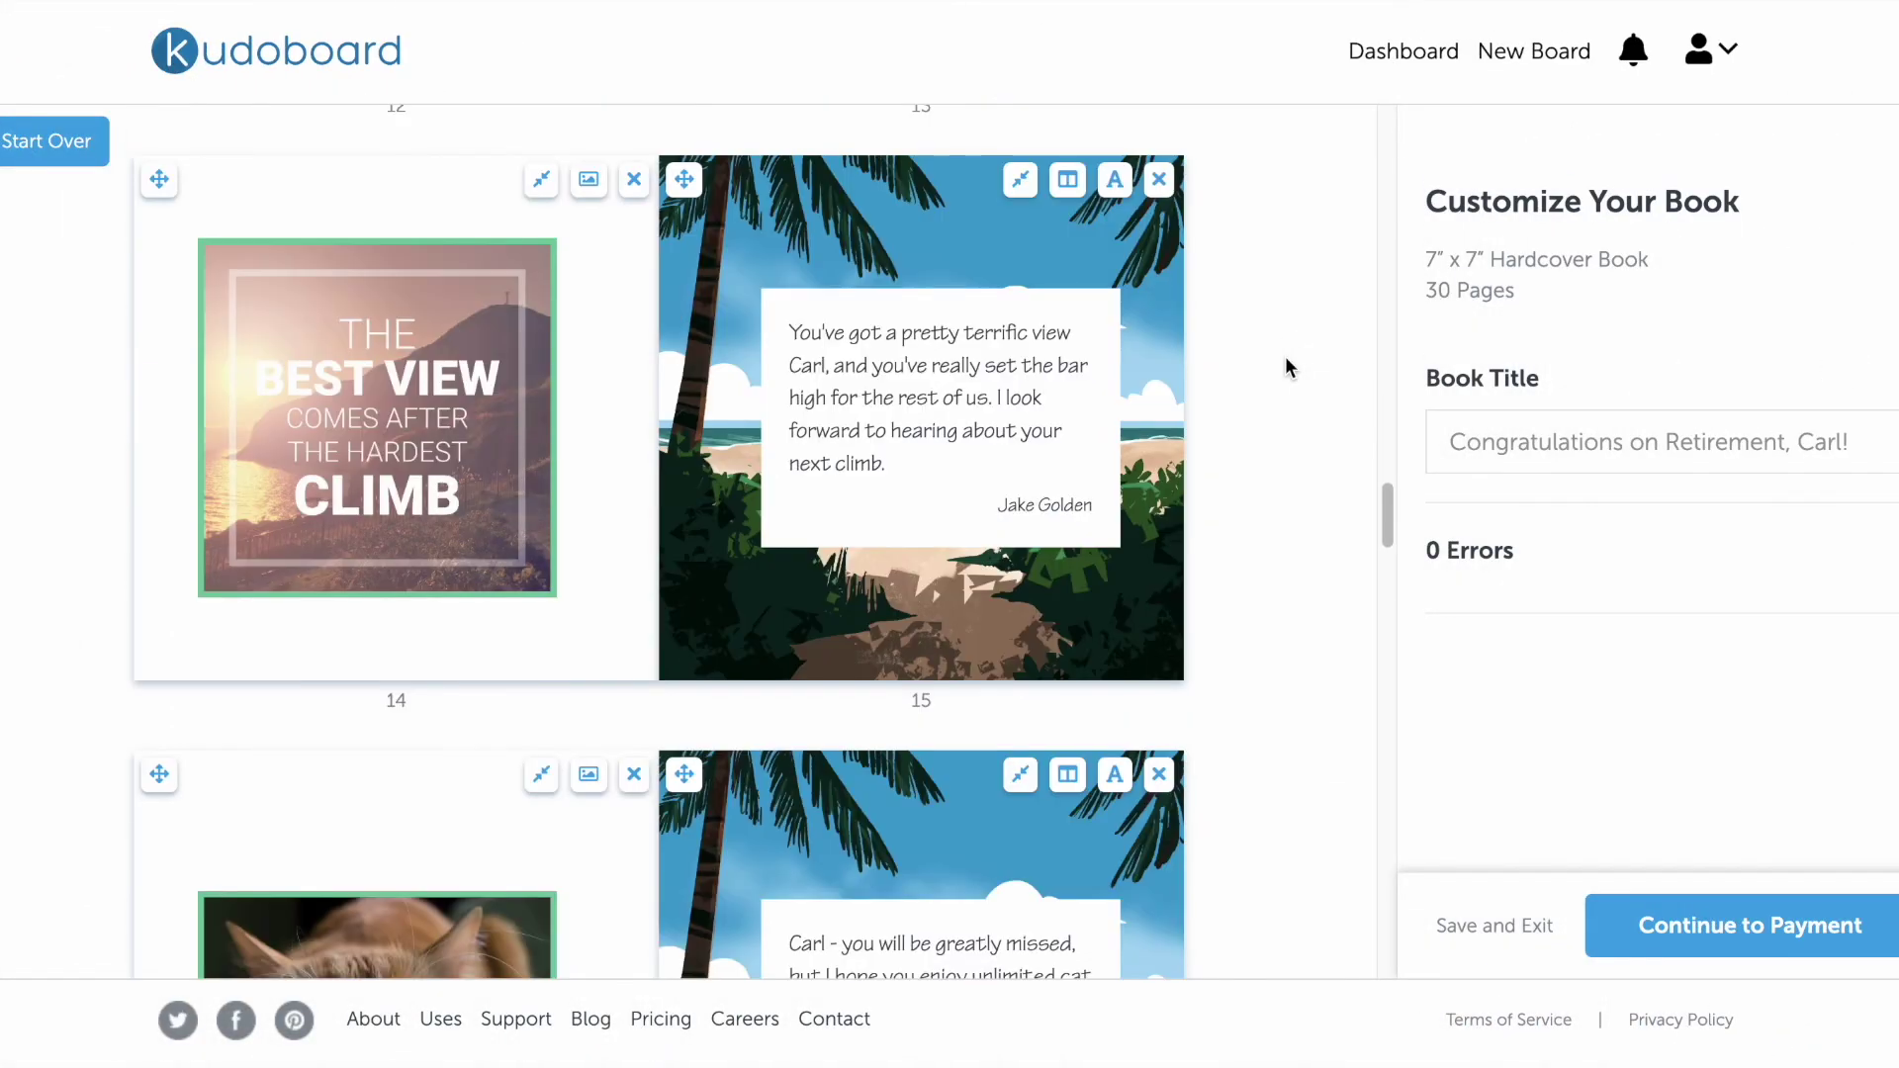
pyautogui.scroll(-5, 1286, 366)
pyautogui.scroll(-5, 1286, 366)
pyautogui.scroll(-3, 1285, 368)
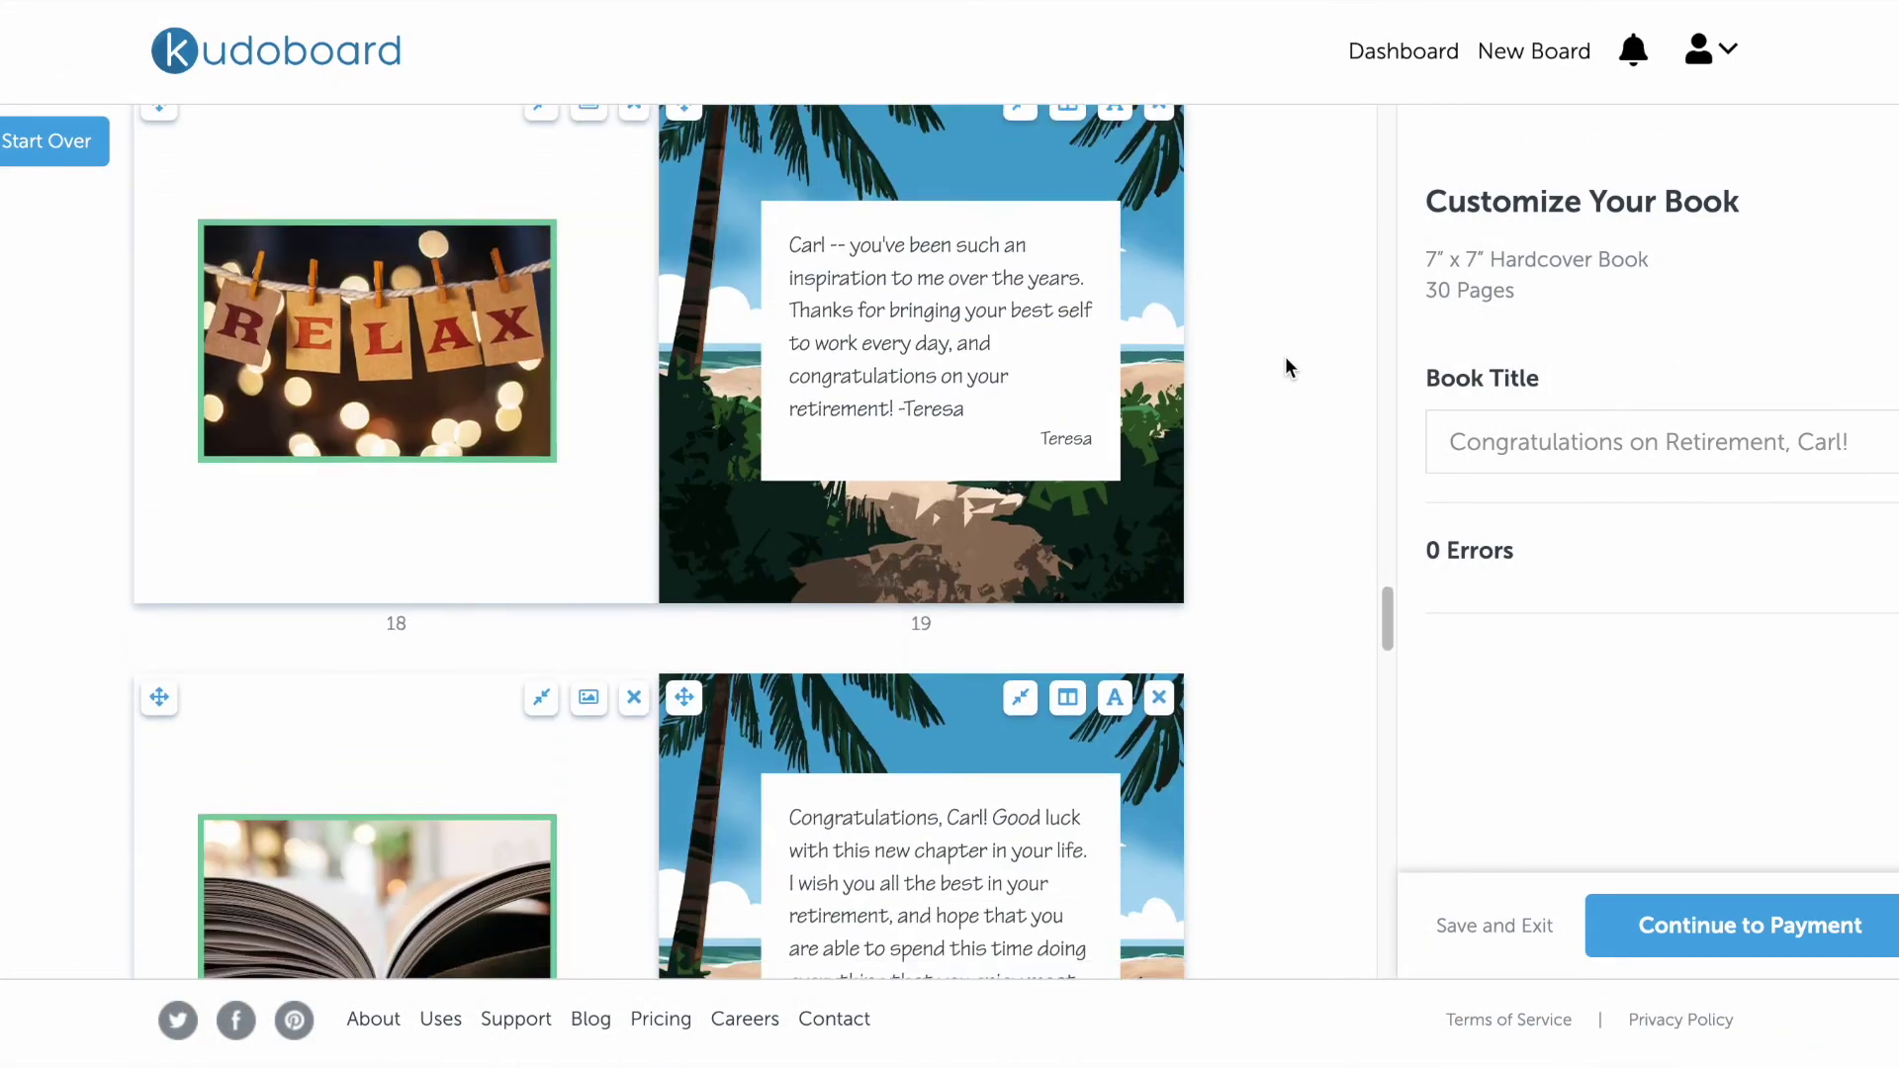
pyautogui.scroll(-5, 1286, 368)
pyautogui.scroll(-5, 1286, 368)
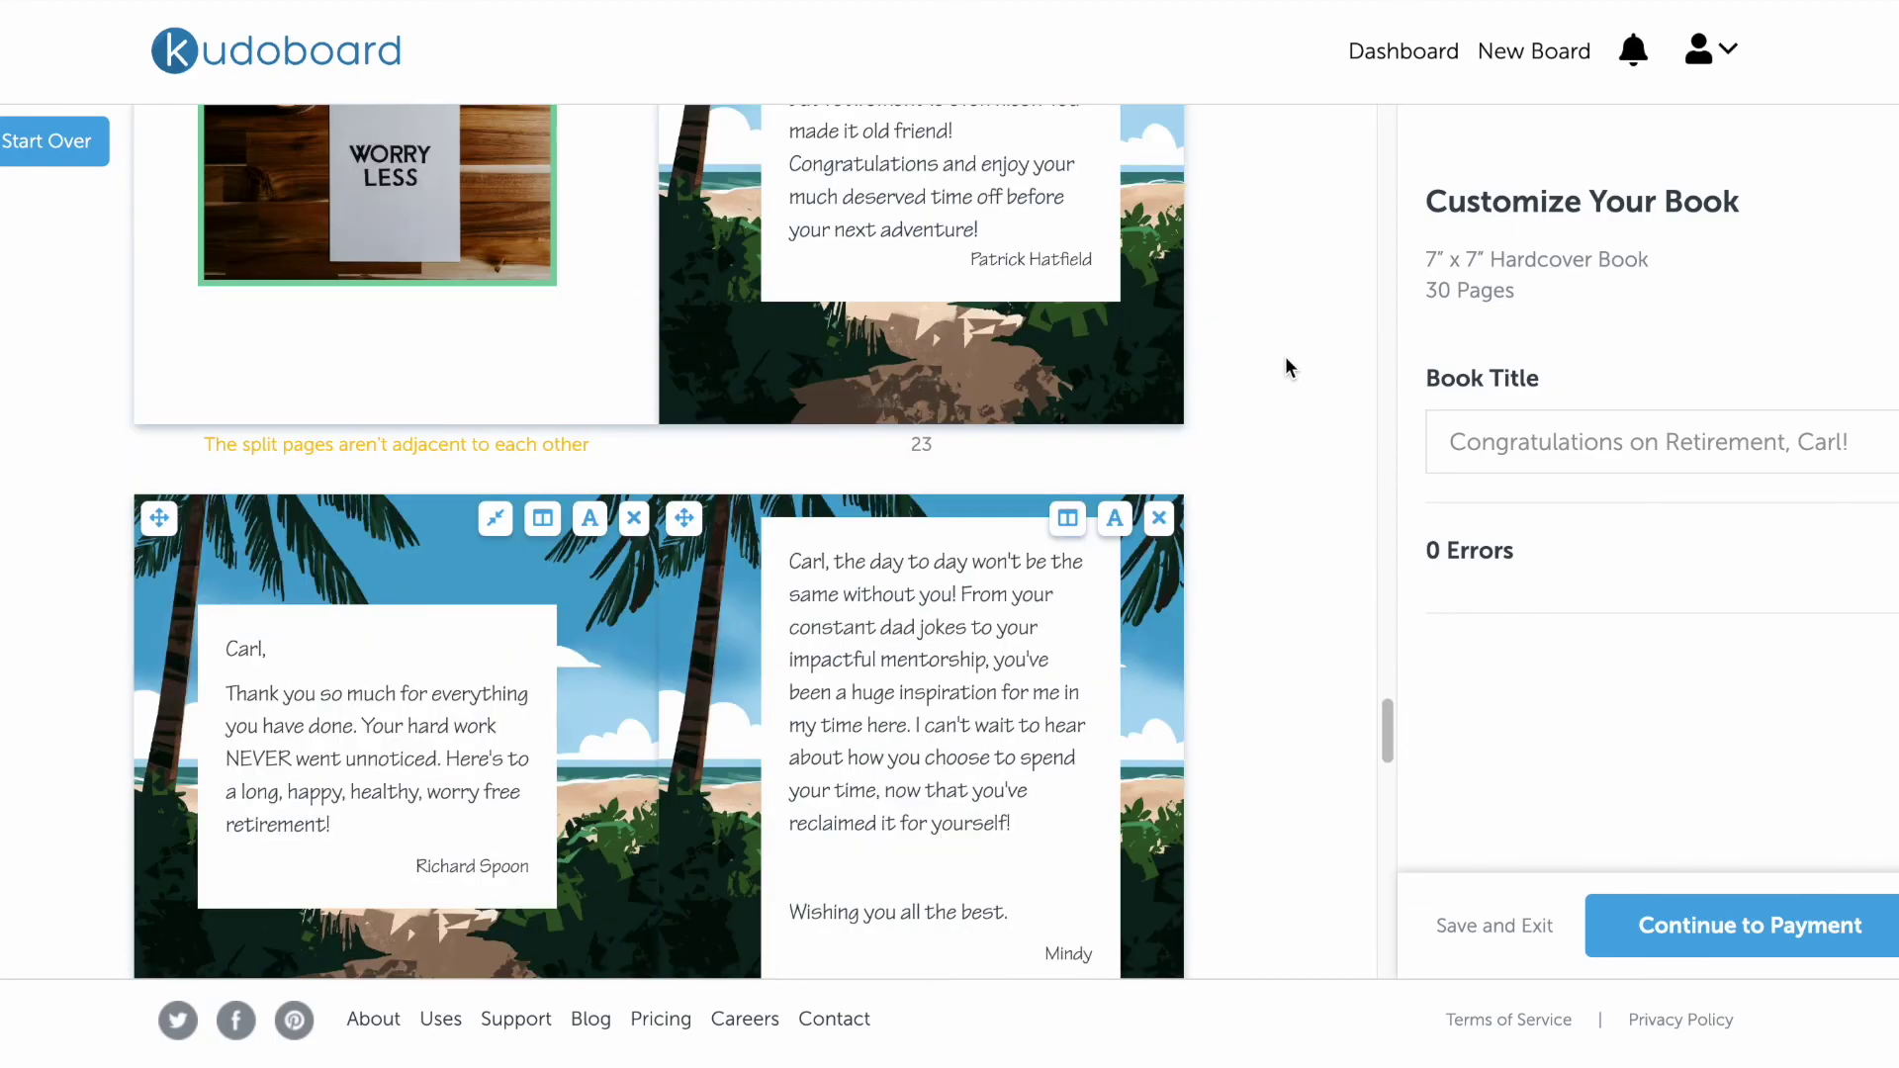
pyautogui.scroll(-5, 1286, 368)
pyautogui.scroll(-2, 1286, 368)
pyautogui.scroll(-3, 1286, 368)
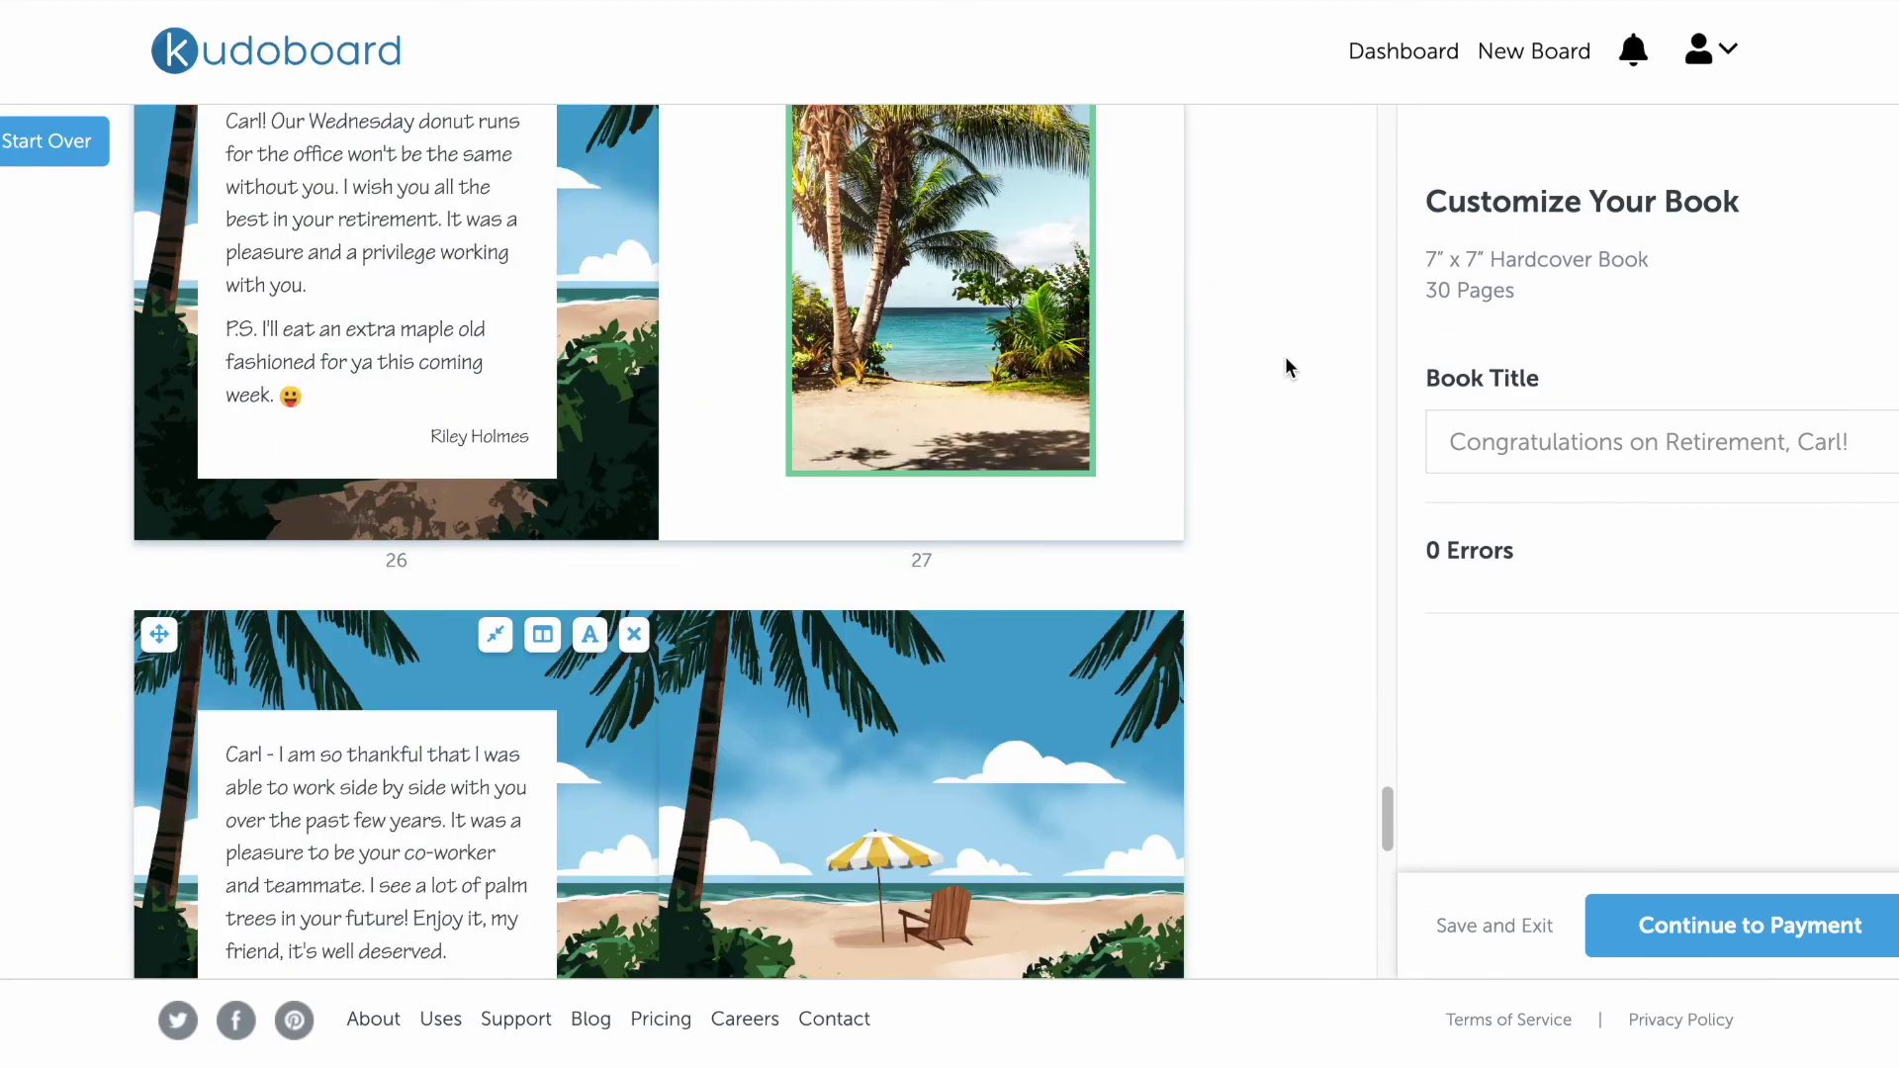
pyautogui.scroll(-2, 1286, 368)
pyautogui.scroll(-1, 1286, 368)
pyautogui.scroll(-1, 1286, 368)
pyautogui.scroll(-2, 1286, 368)
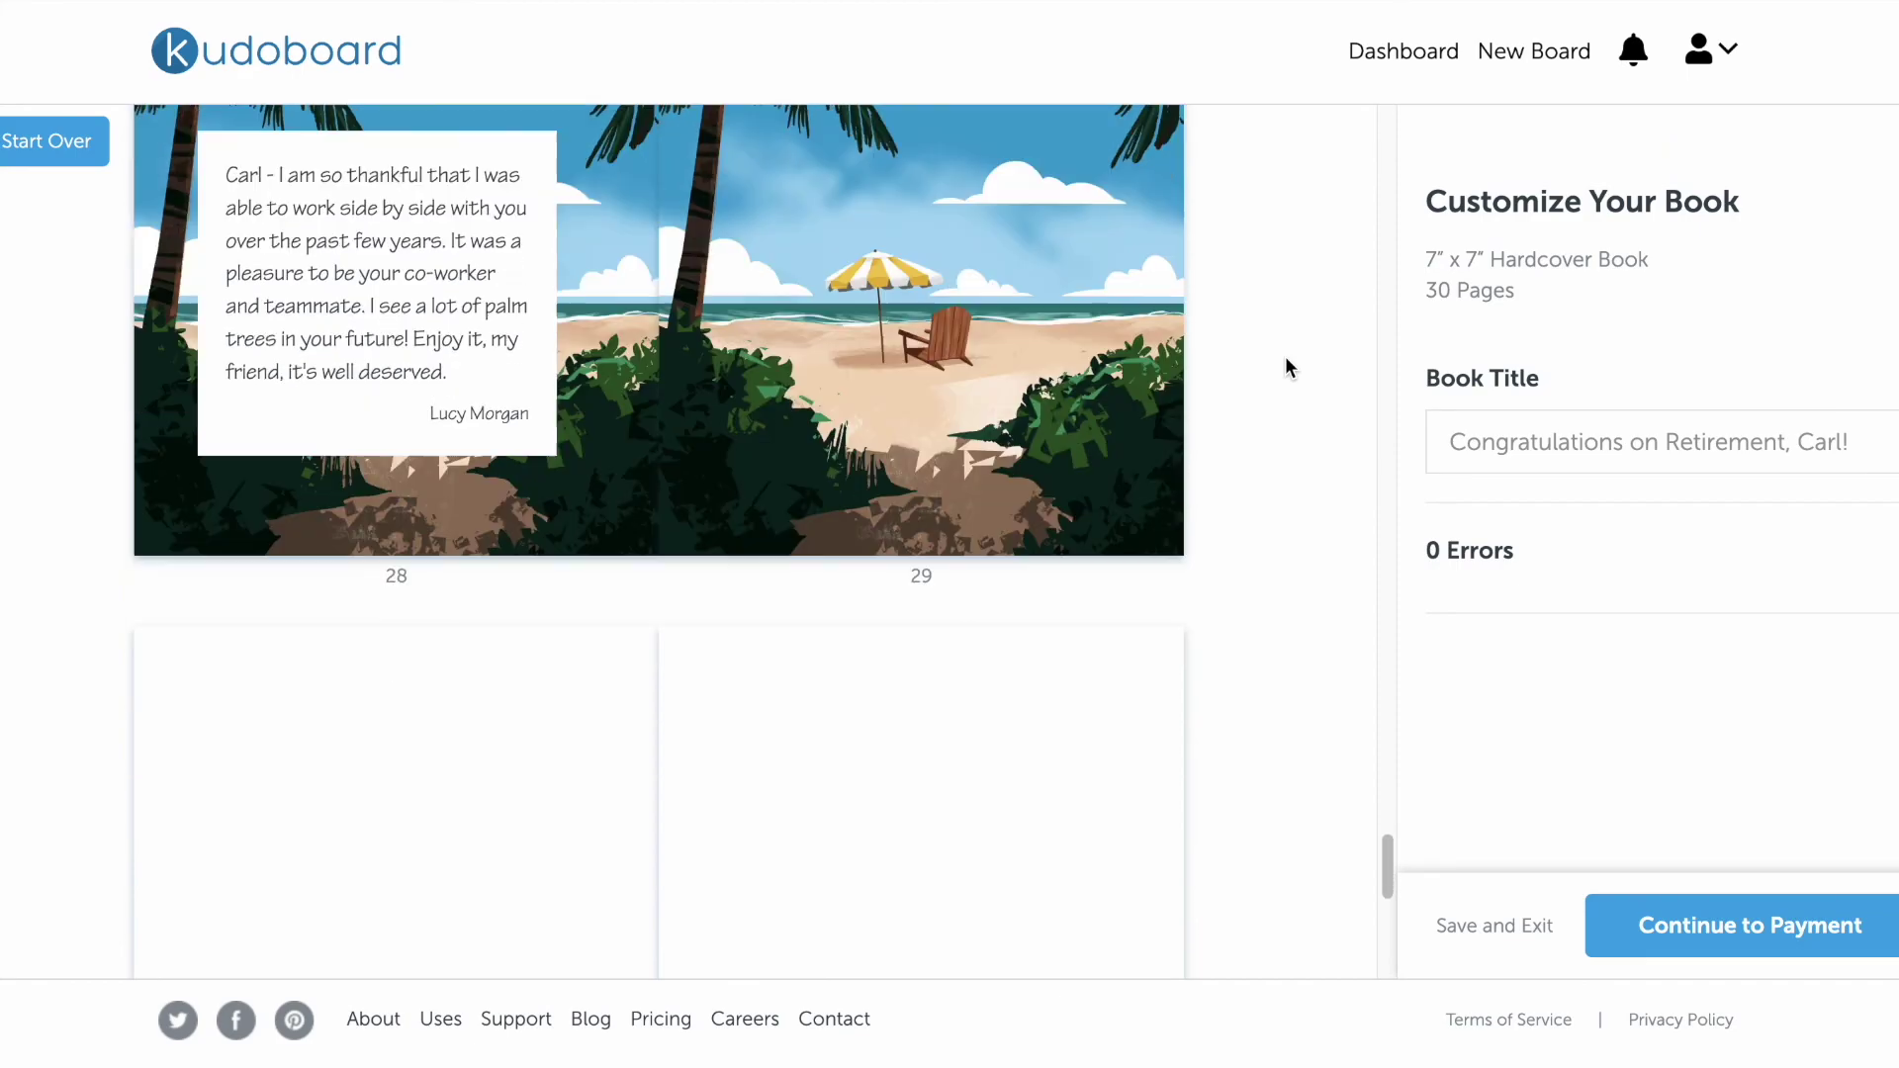
pyautogui.scroll(-1, 1286, 368)
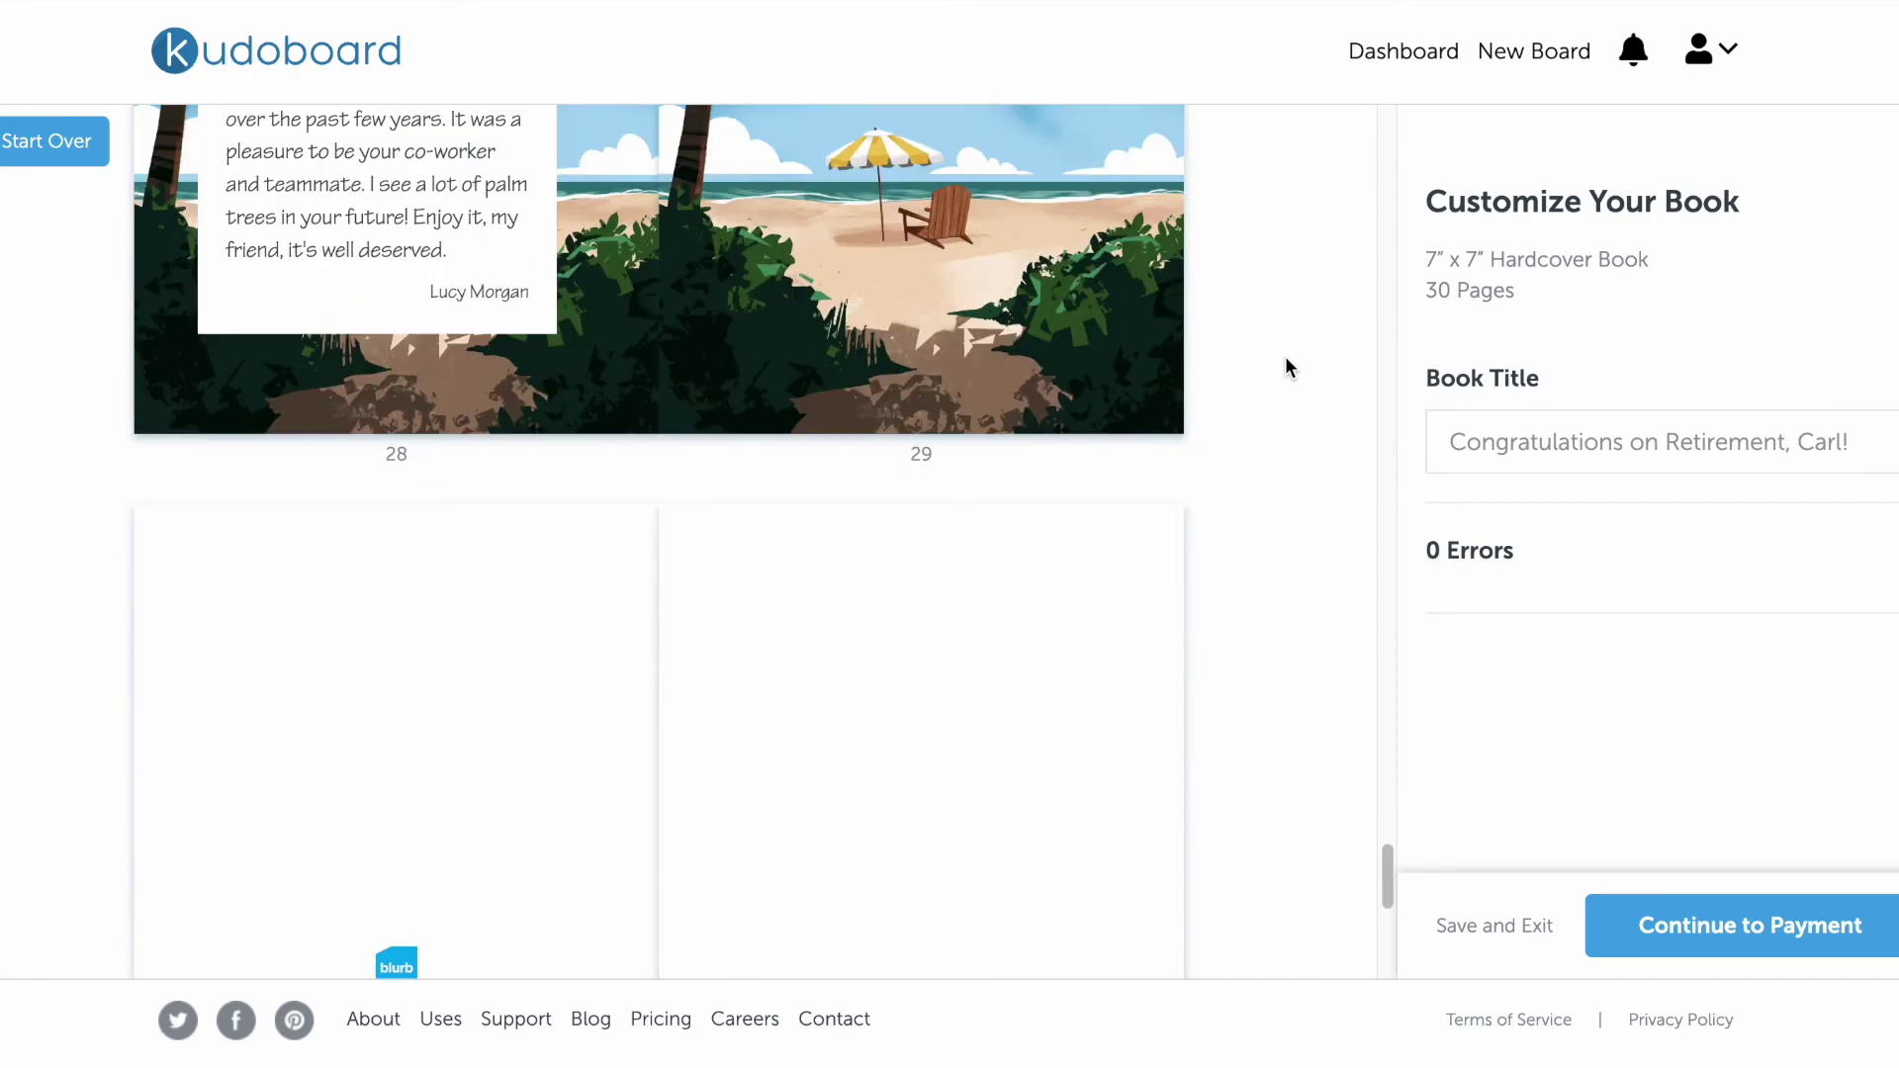
pyautogui.click(1786, 952)
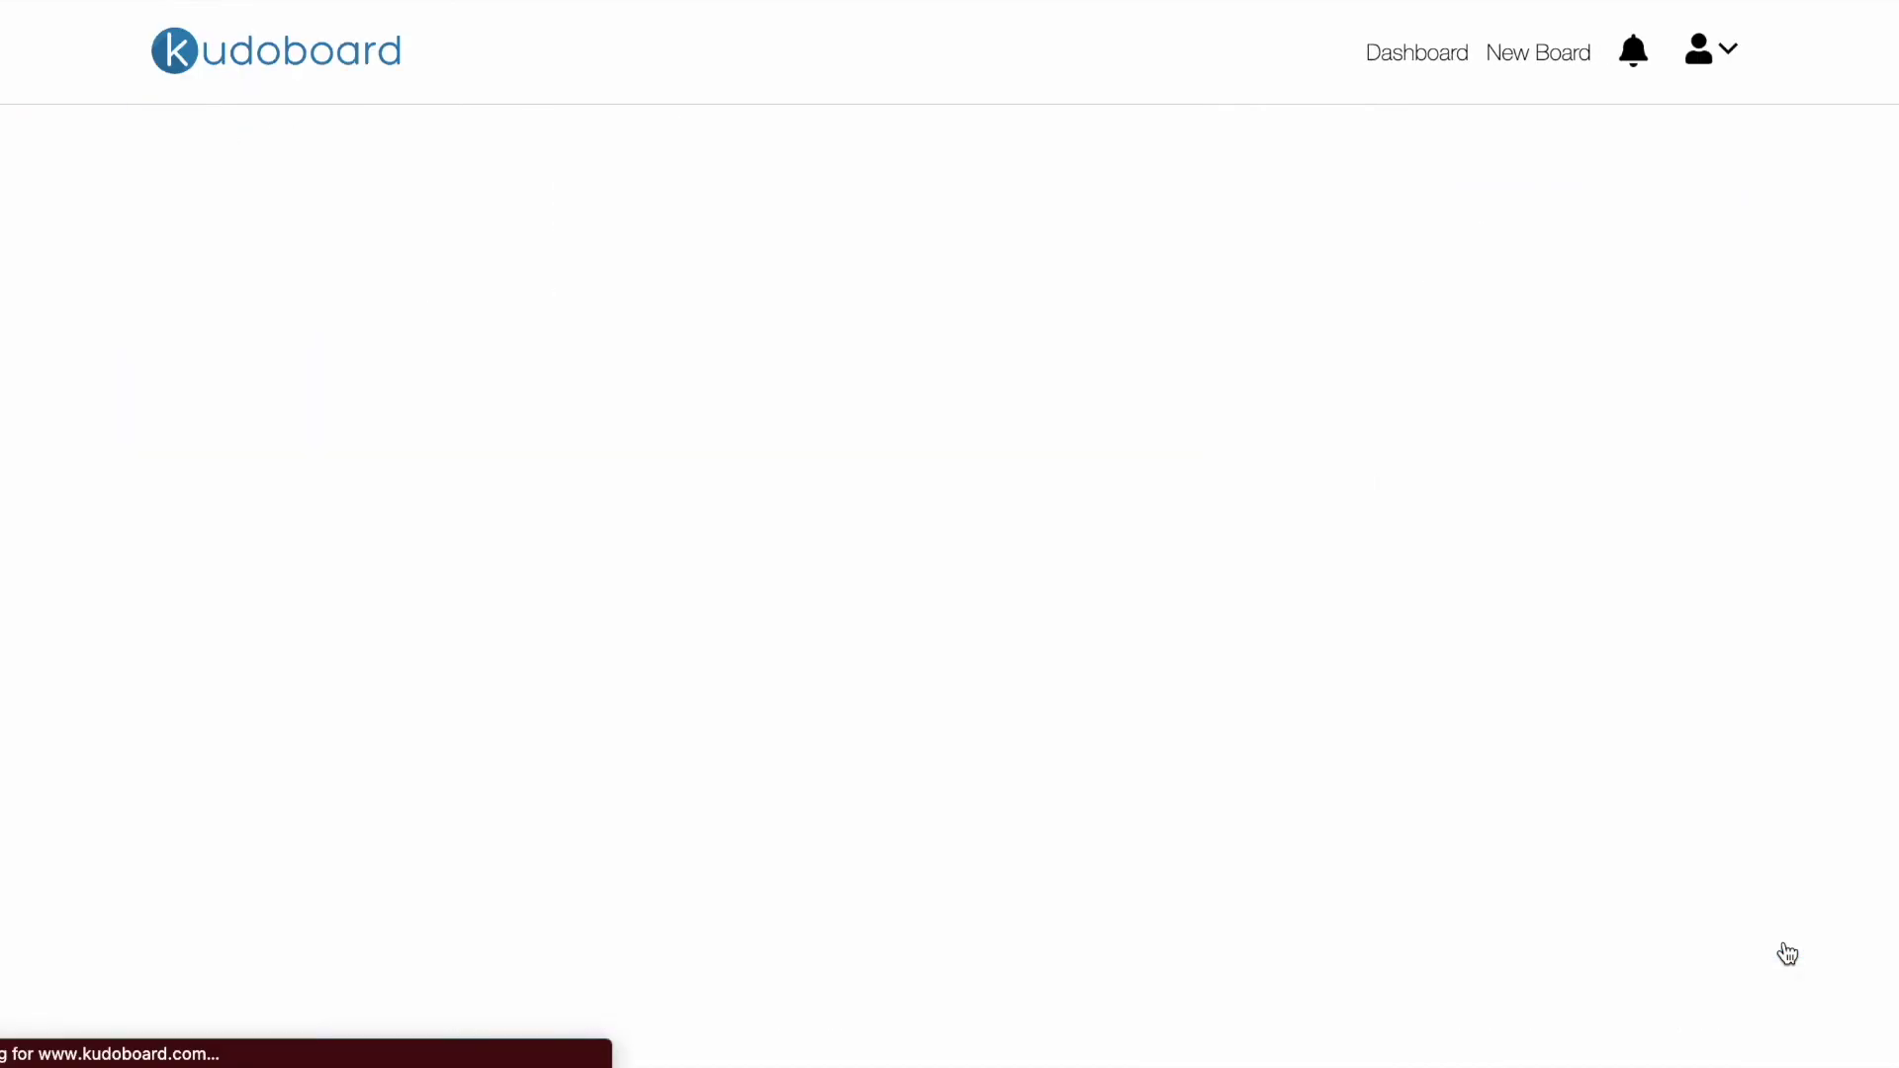